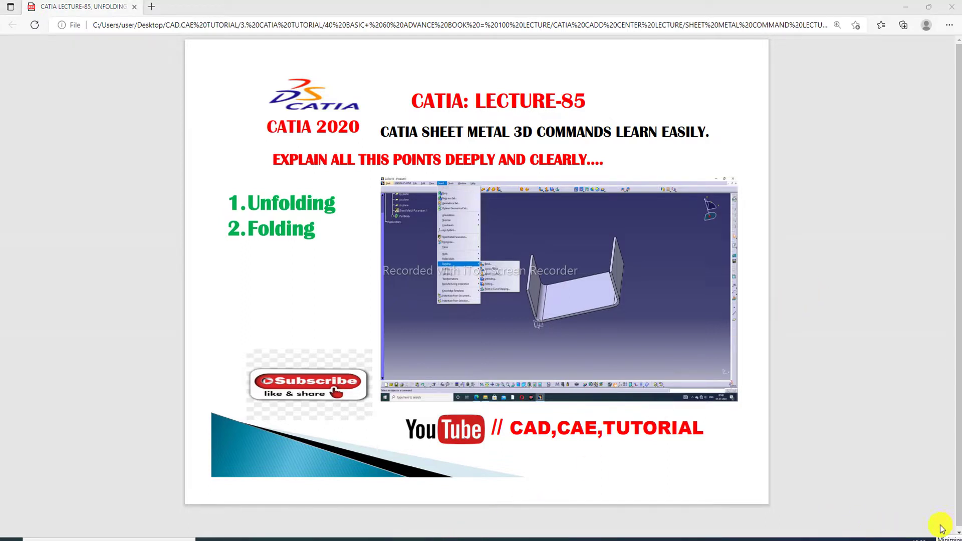
Step: Leave the lecture PDF in Edge and switch to the empty Part1 in CATIA V5
left_click(843, 426)
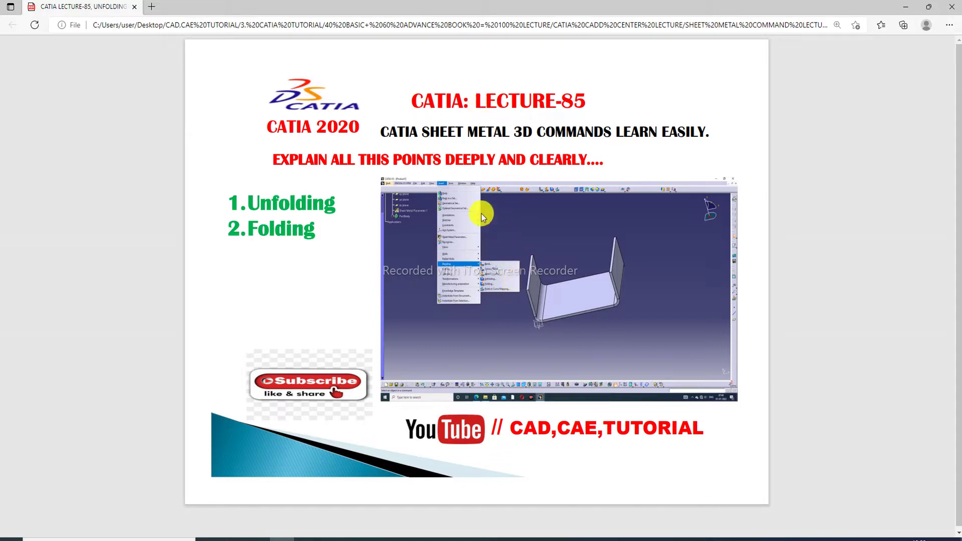
left_click(429, 539)
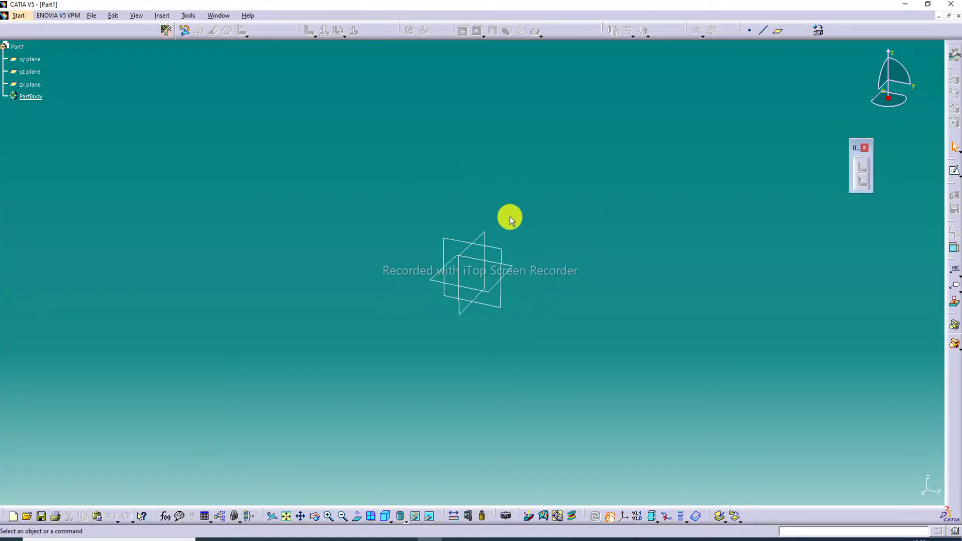
Step: Tidy the toolbars, detaching the unfolding tools as a floating toolbar
left_click(864, 147)
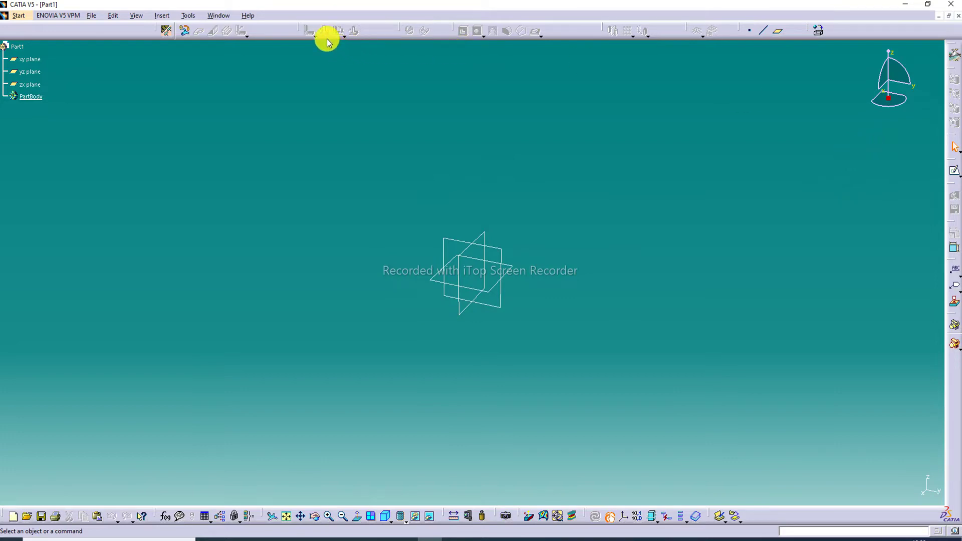
left_click(345, 35)
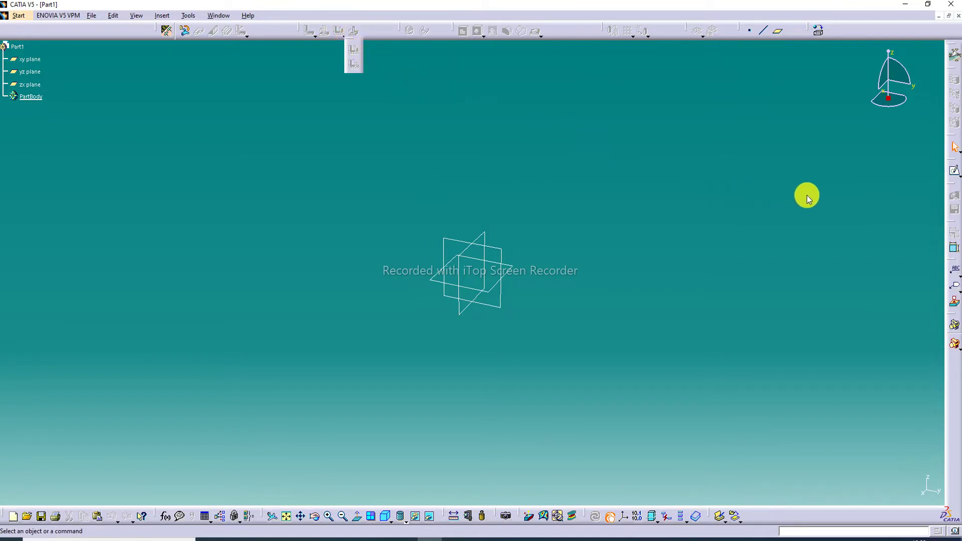
left_click_drag(353, 58, 843, 164)
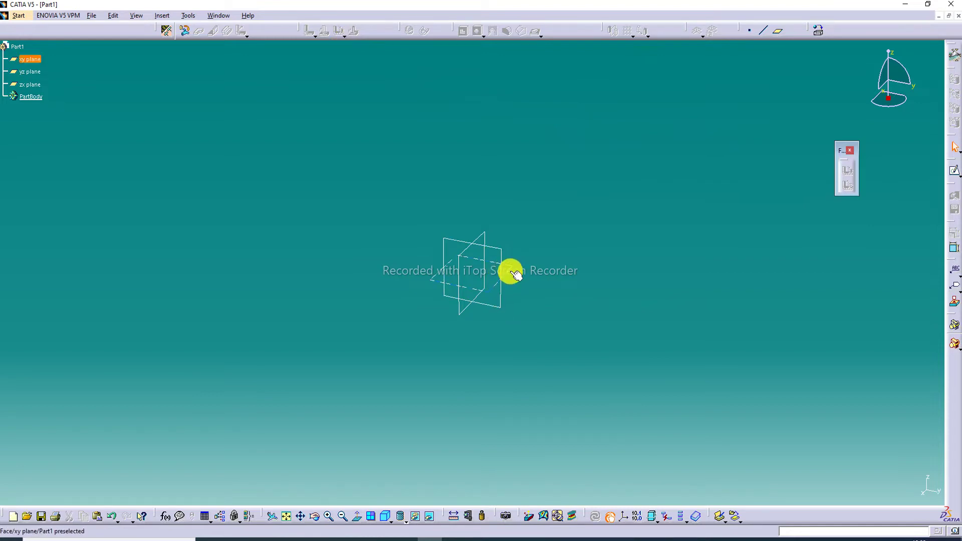
Step: Draw a centred rectangle at the origin in a new sketch on the xy plane
left_click(514, 268)
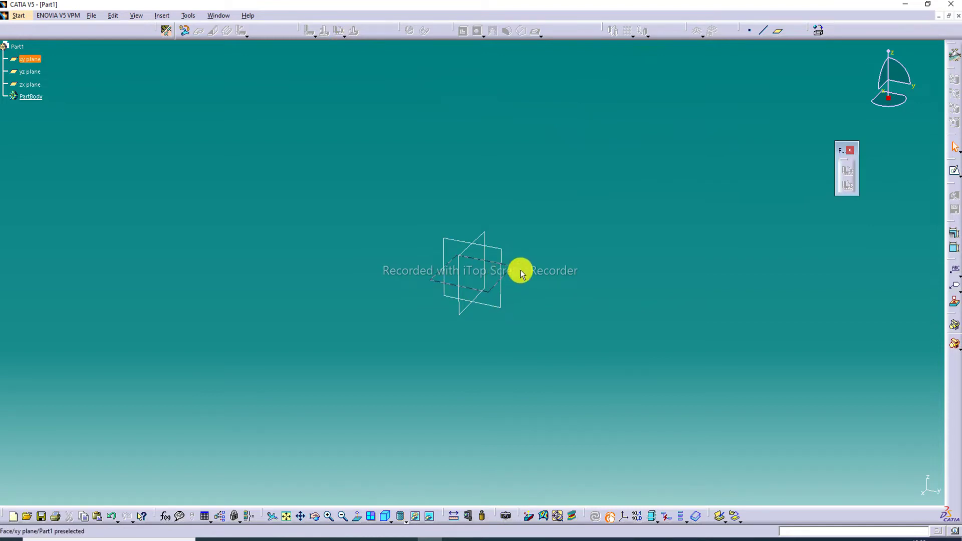
left_click(956, 179)
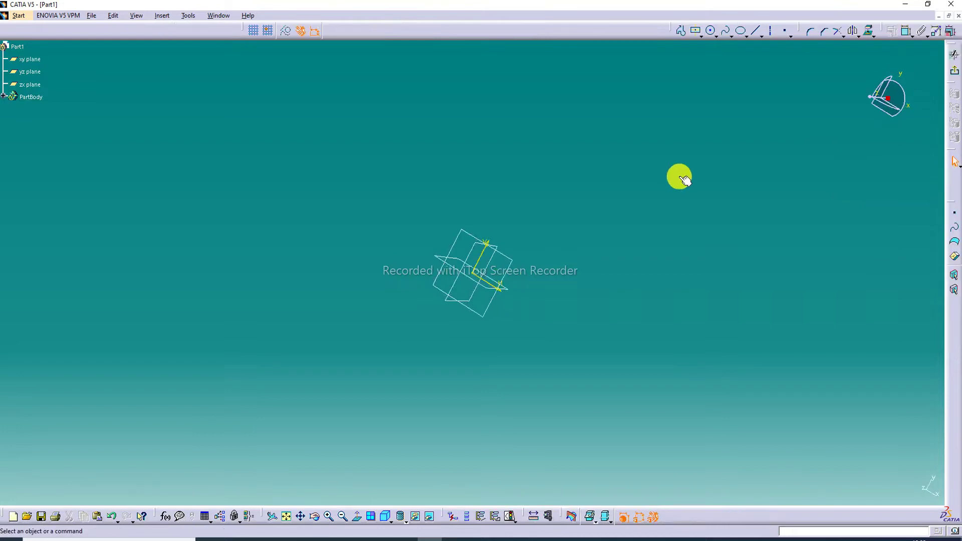
left_click(696, 31)
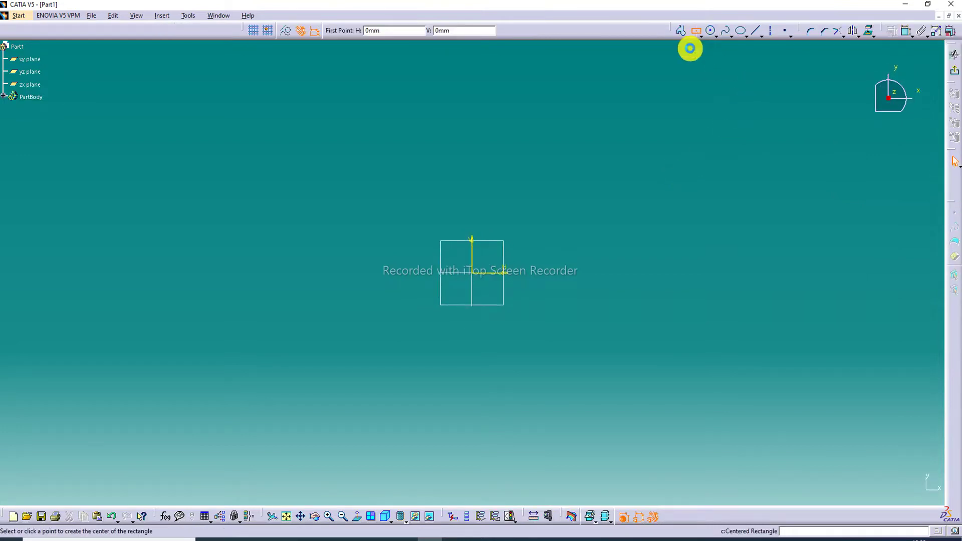
left_click(474, 274)
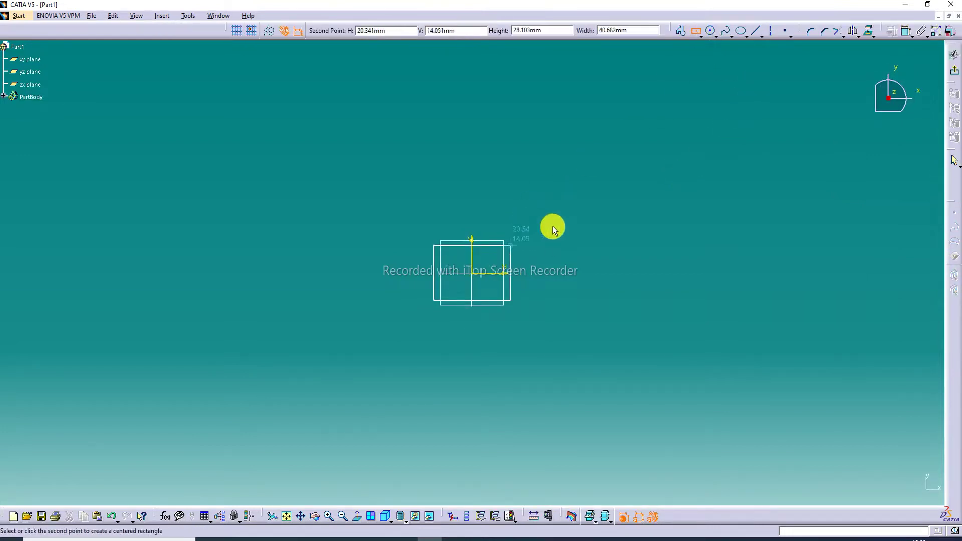
left_click(607, 185)
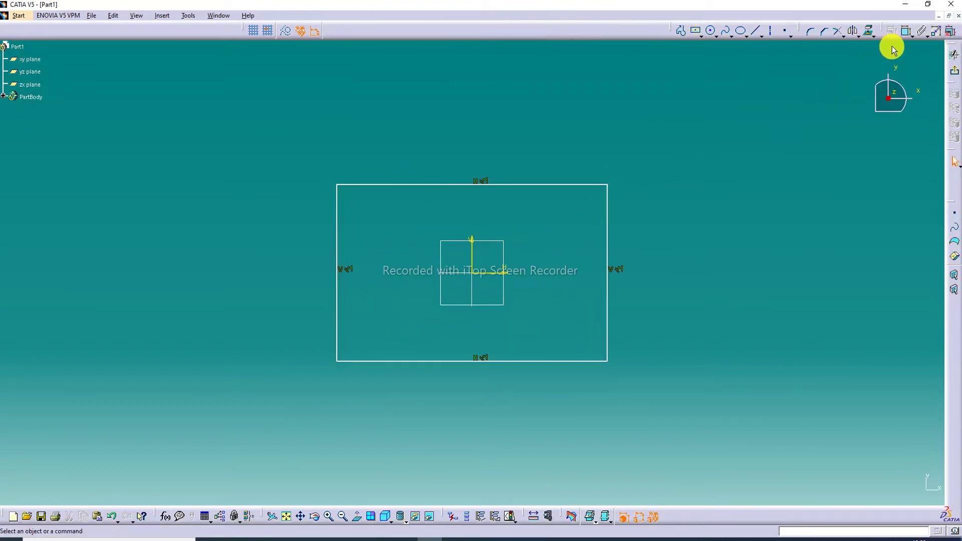
Step: Dimension the rectangle to 130 mm wide and 90 mm high, then exit the sketcher
left_click(906, 31)
left_click(517, 185)
left_click(515, 157)
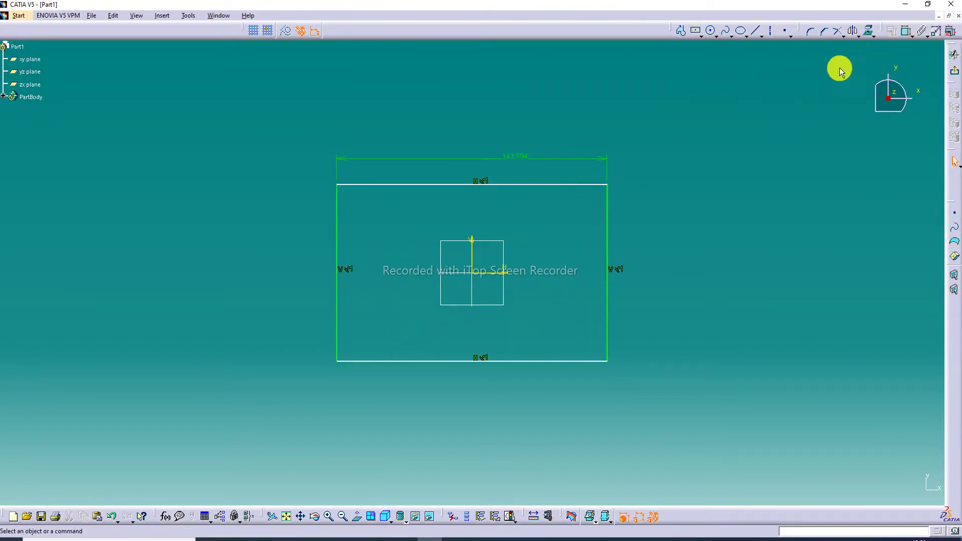
left_click(609, 233)
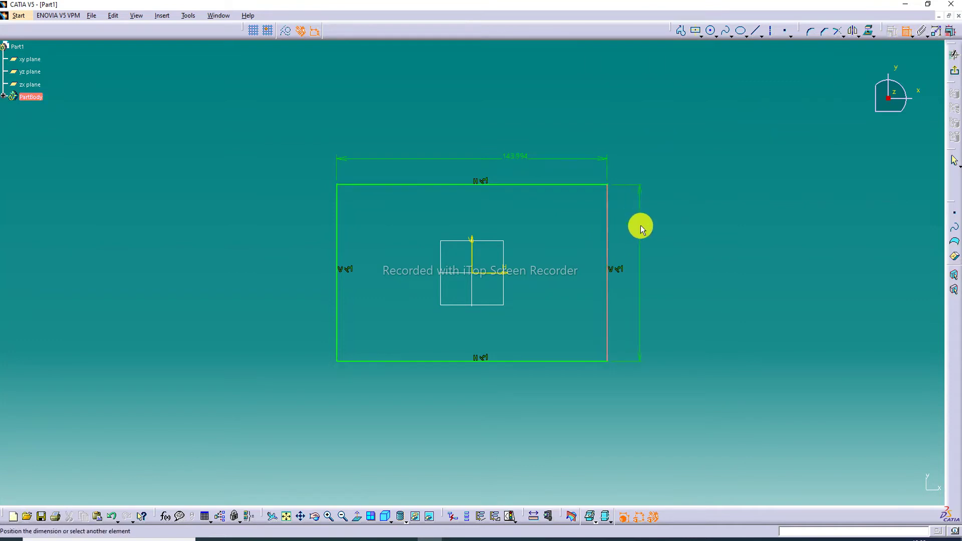
left_click(646, 179)
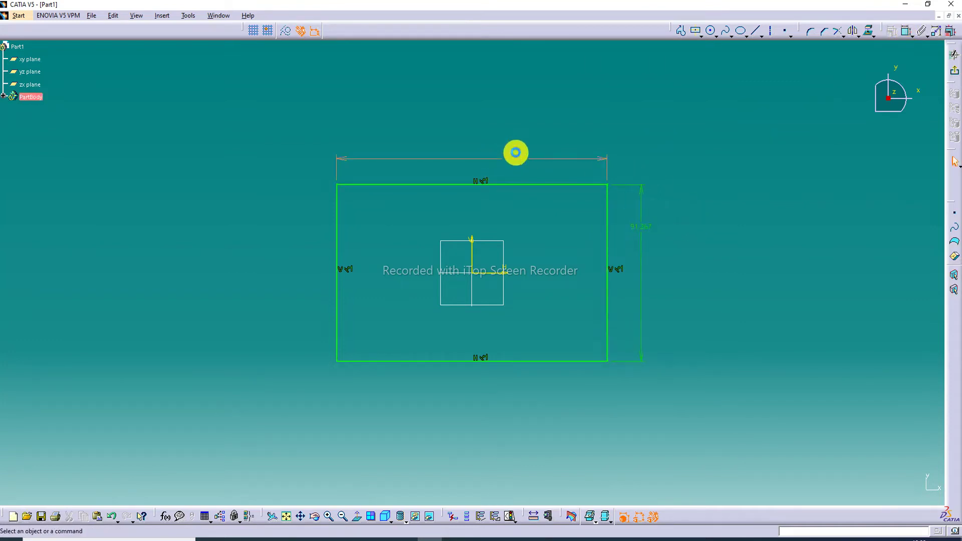
double_click(516, 157)
type("130")
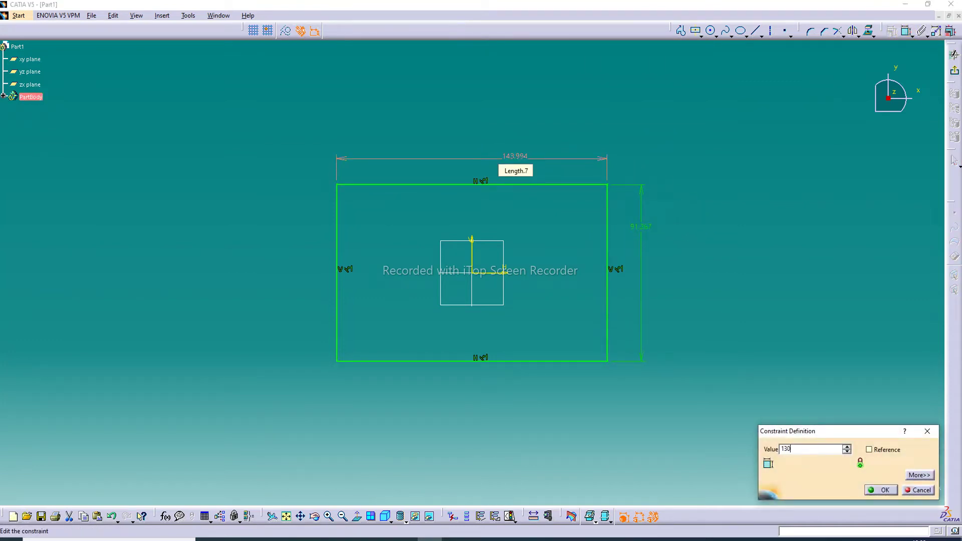
key("Return")
left_click(624, 228)
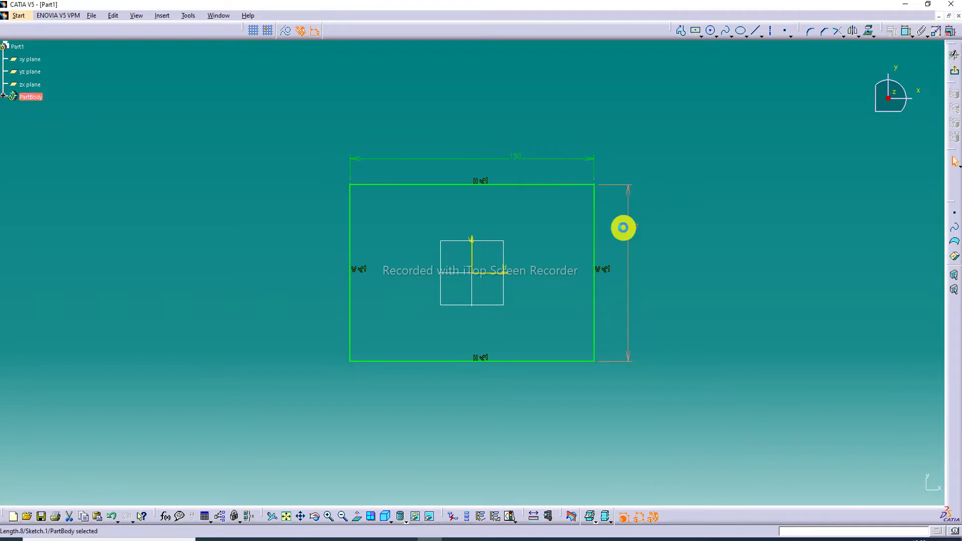
double_click(623, 229)
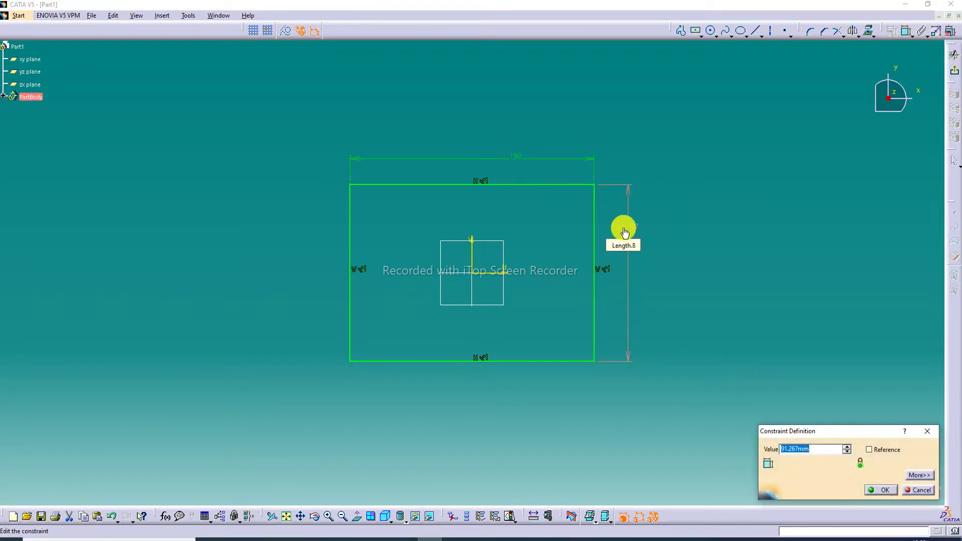
type("90")
key("Return")
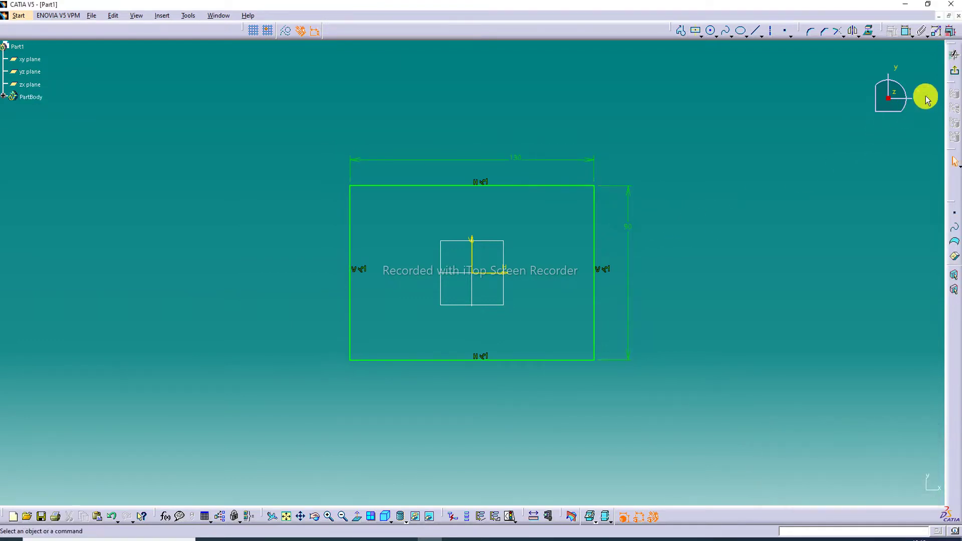
left_click(955, 70)
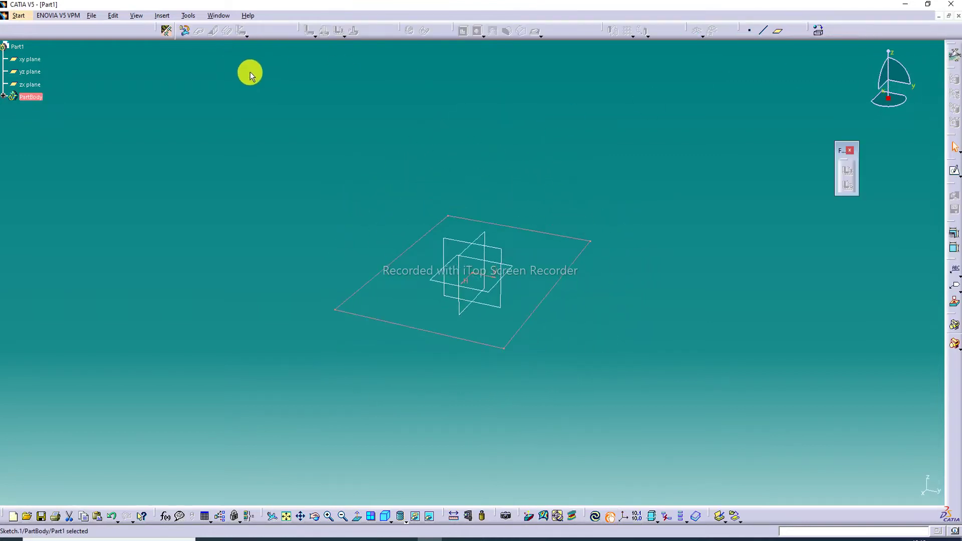
Step: Accept 2 mm thickness and 4 mm bend radius, then build a flat wall from Sketch.1
left_click(167, 31)
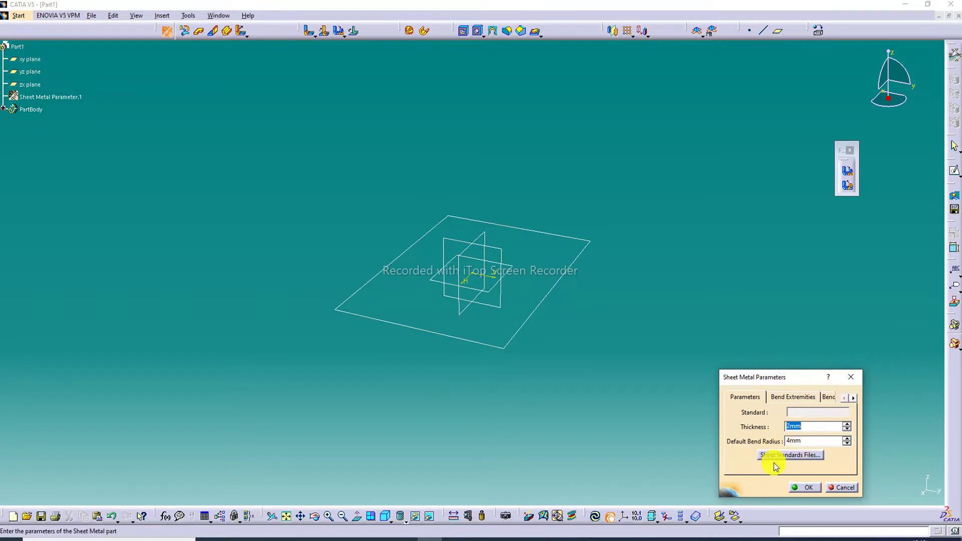
left_click(808, 488)
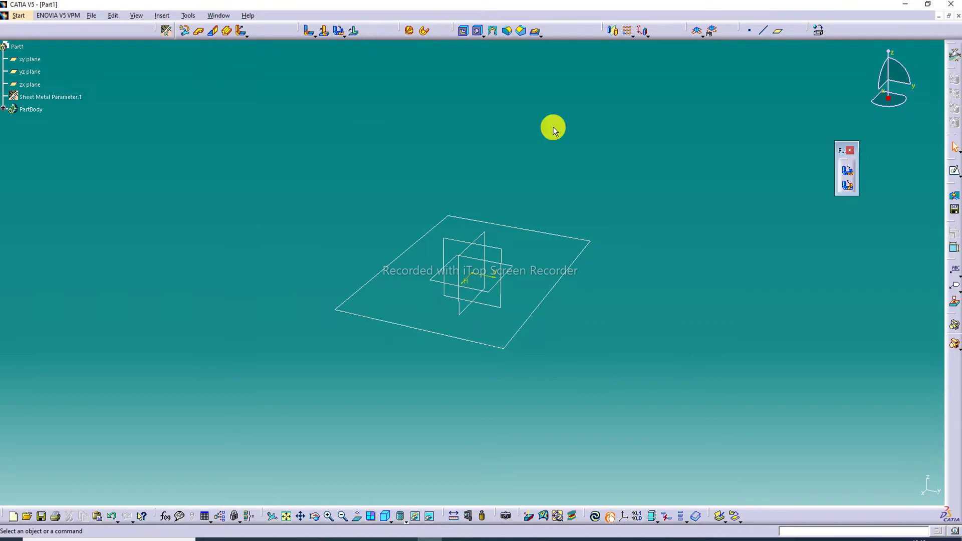
left_click(199, 31)
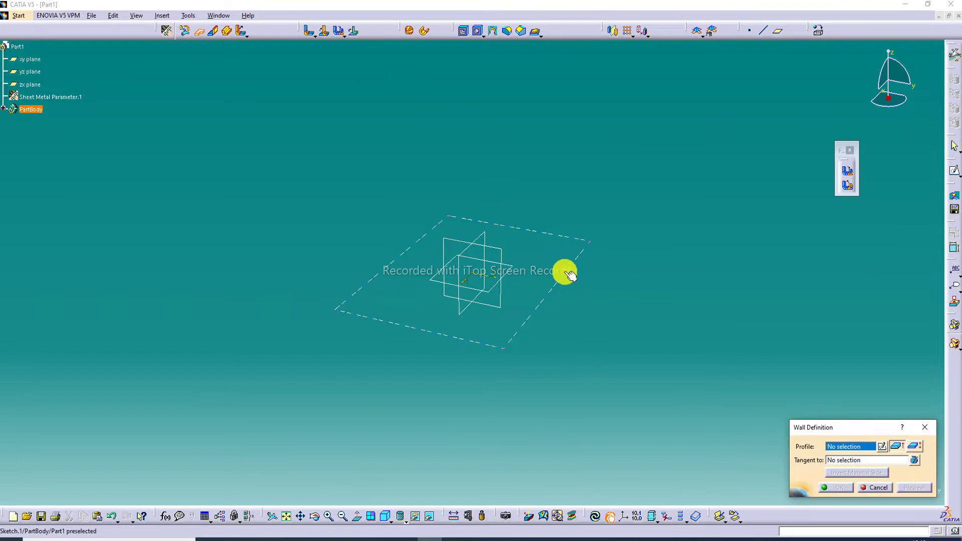
left_click(564, 271)
left_click(841, 488)
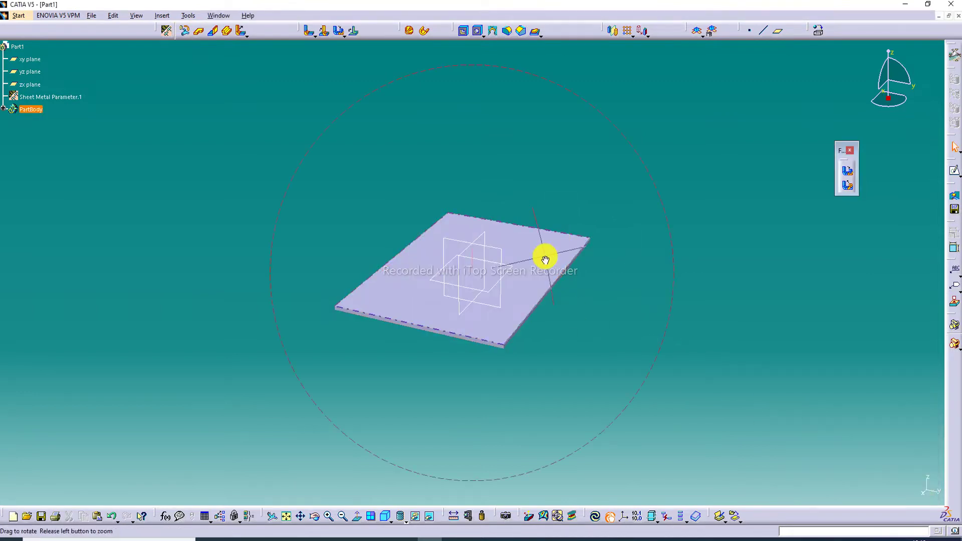
middle_click_drag(550, 259, 541, 228)
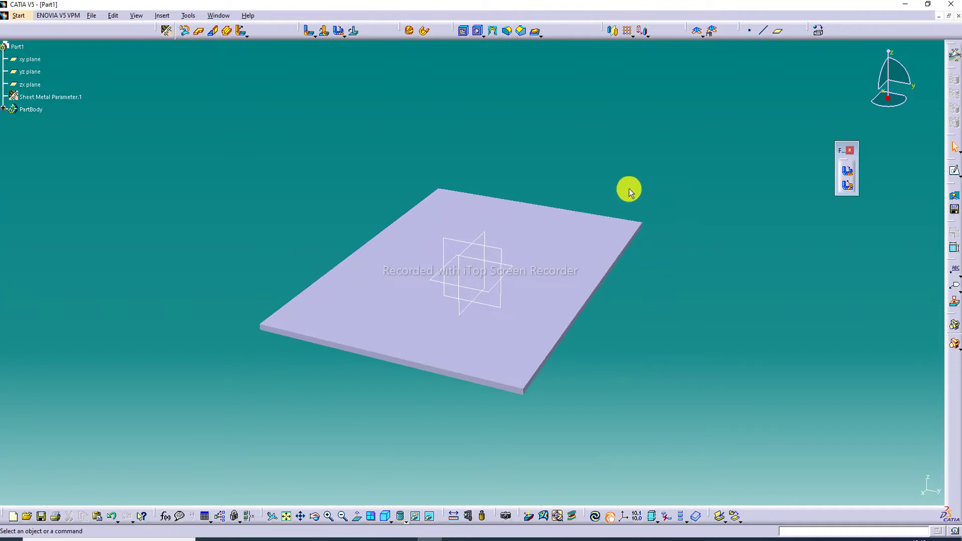
Step: Raise walls on the back and both side edges of the plate, at 66 mm height
left_click(210, 35)
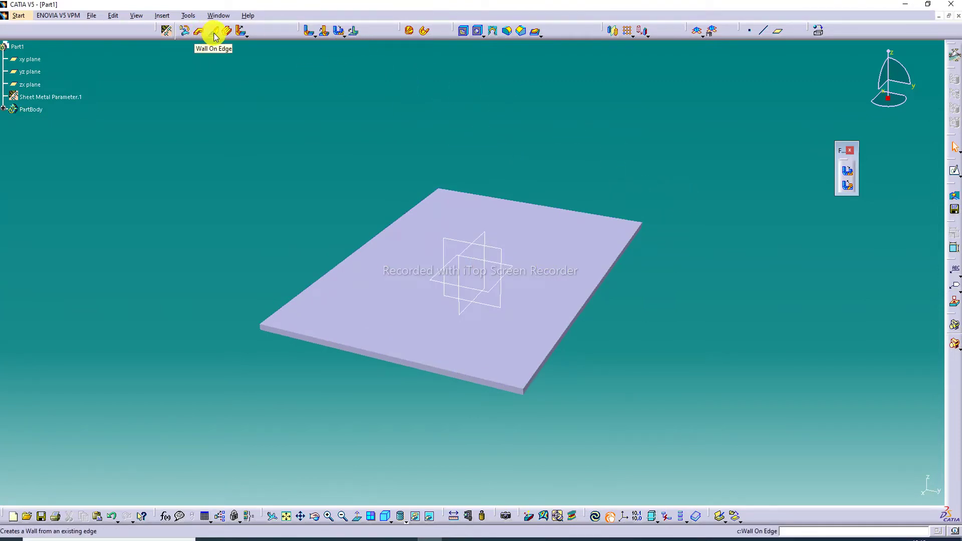
left_click(357, 351)
middle_click_drag(398, 344, 302, 366)
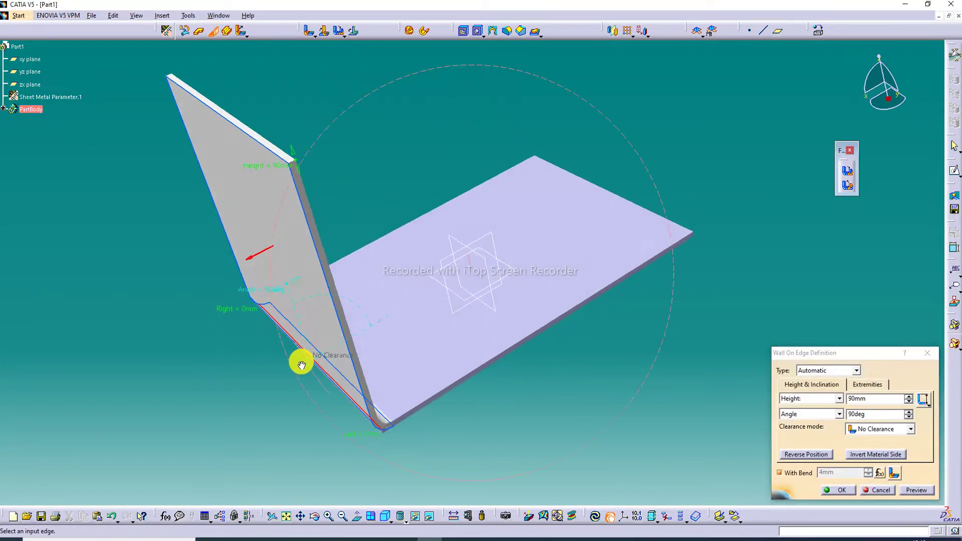
left_click(604, 179)
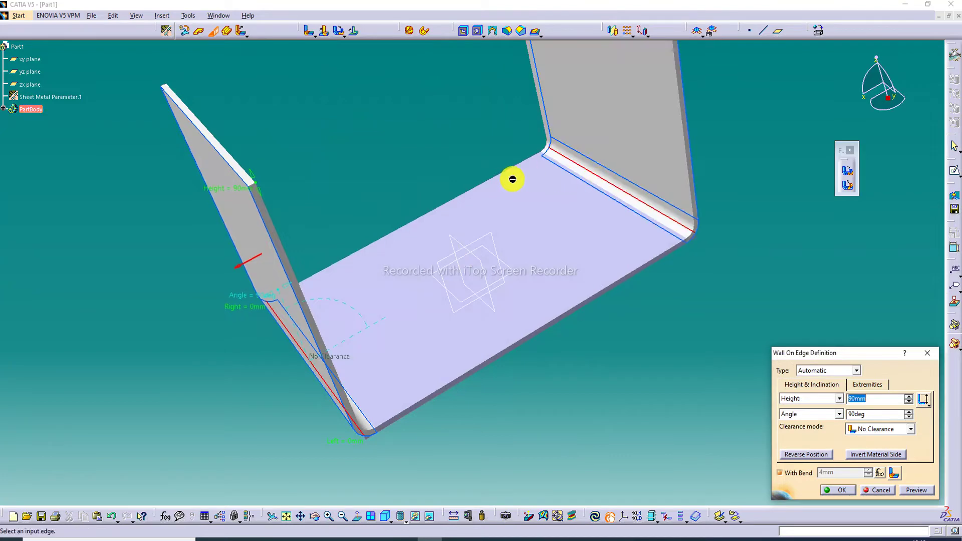
left_click(469, 194)
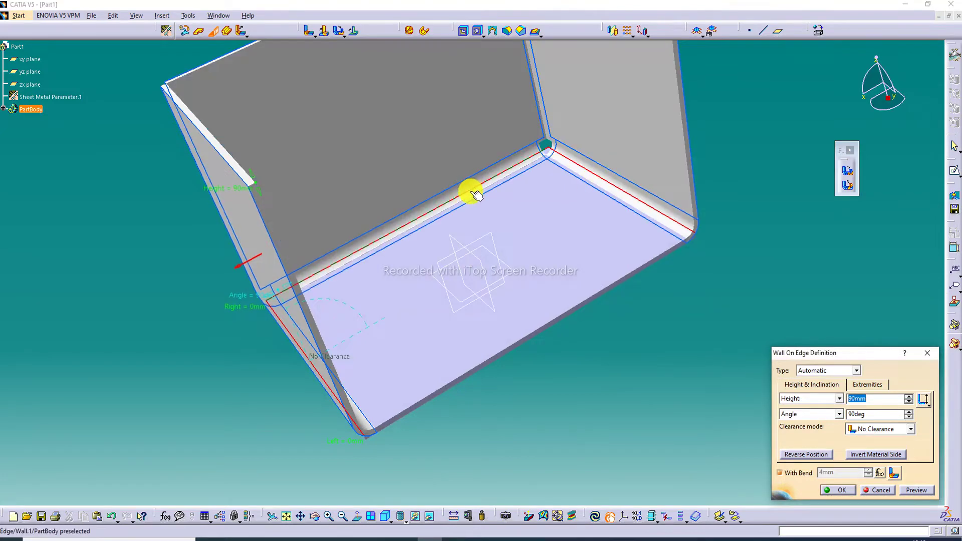
middle_click_drag(468, 189, 448, 145)
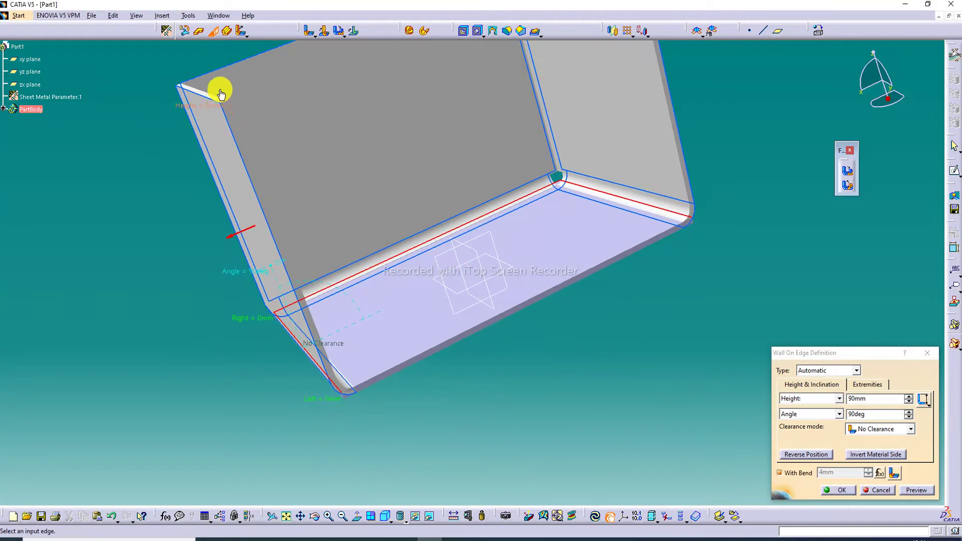
left_click_drag(221, 93, 254, 177)
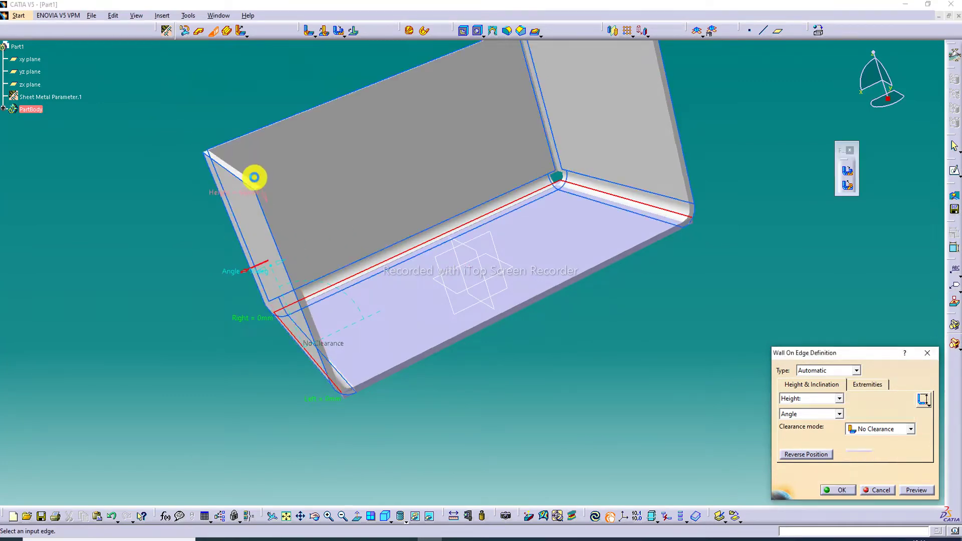
mouse_move(645, 129)
middle_mouse_down()
mouse_move(620, 209)
mouse_move(640, 189)
mouse_move(645, 161)
middle_mouse_up()
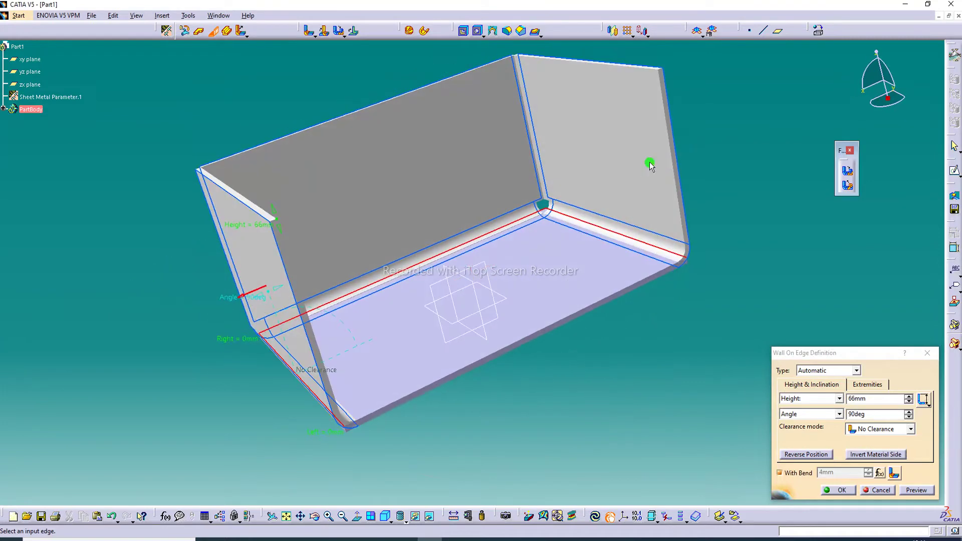
left_click(285, 519)
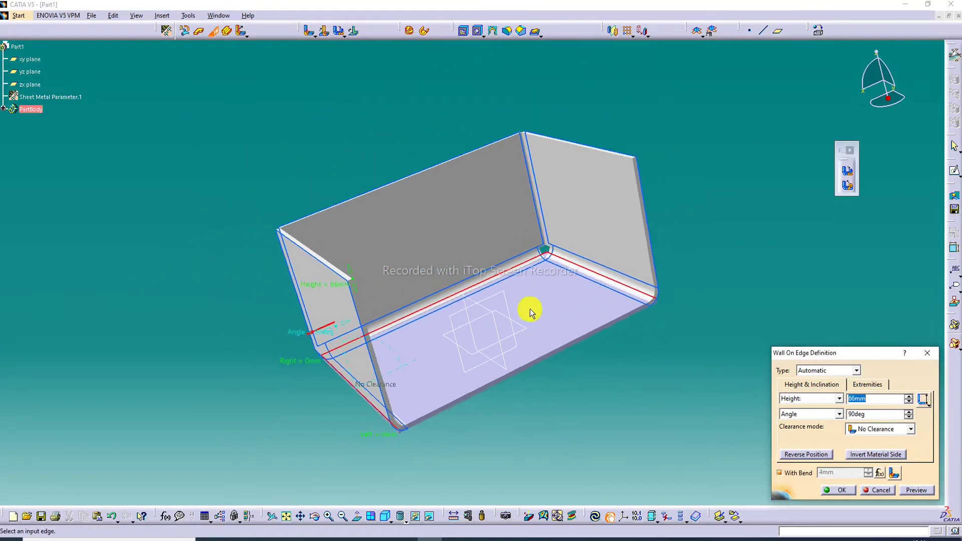
left_click(838, 491)
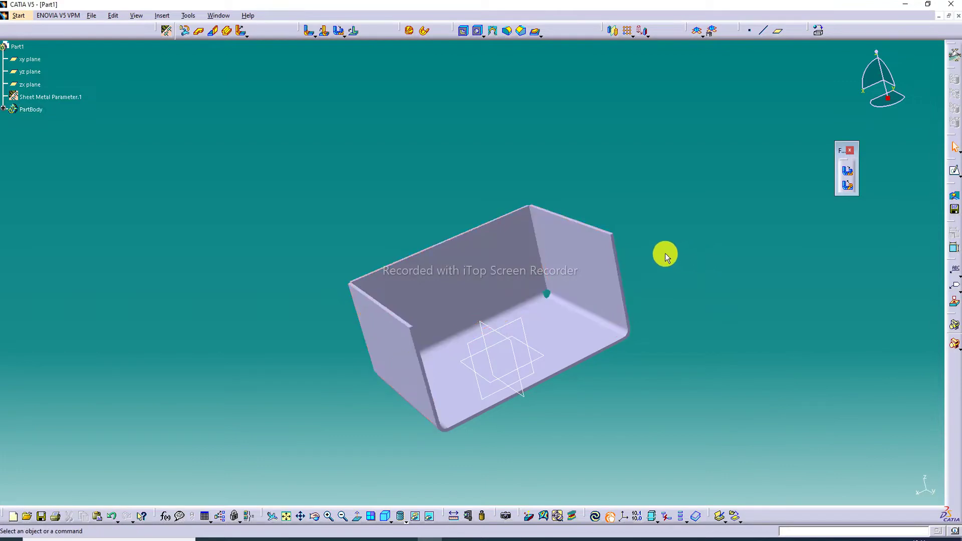
Step: Orbit and zoom the view to inspect the three-walled tray from its open front
mouse_move(512, 269)
middle_mouse_down()
mouse_move(503, 266)
mouse_move(473, 393)
mouse_move(646, 303)
mouse_move(564, 259)
mouse_move(395, 340)
mouse_move(398, 356)
mouse_move(531, 319)
mouse_move(588, 159)
mouse_move(651, 243)
mouse_move(643, 277)
middle_mouse_up()
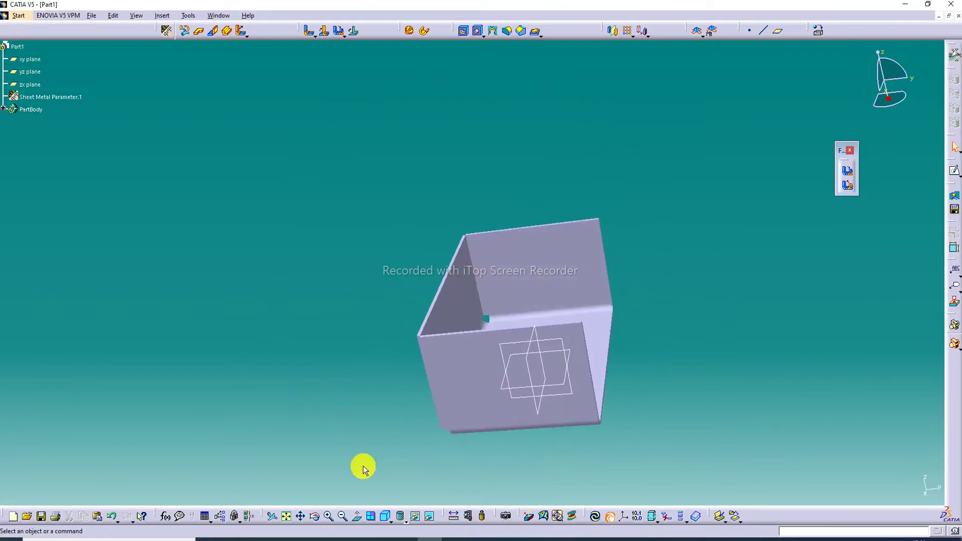
left_click(286, 517)
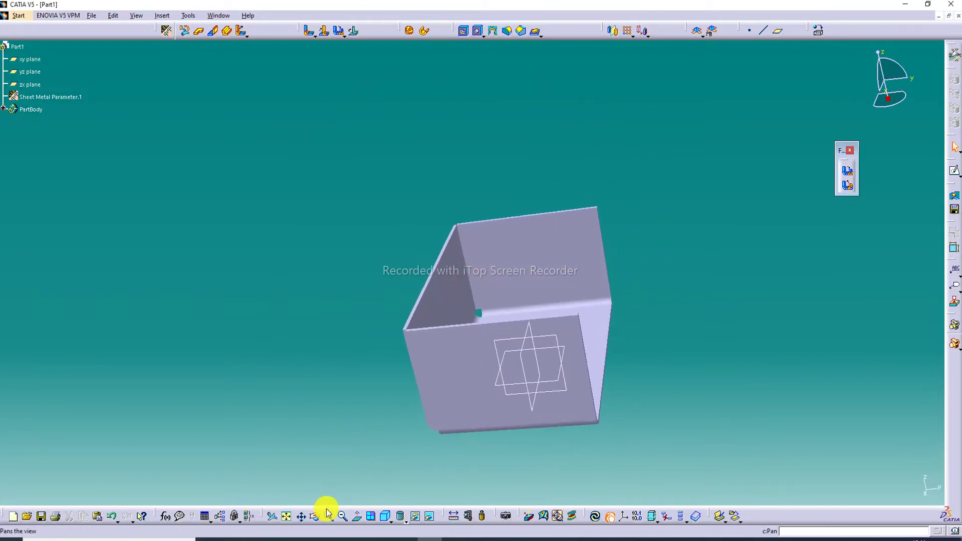
mouse_move(526, 331)
middle_mouse_down()
mouse_move(594, 309)
mouse_move(318, 236)
mouse_move(82, 290)
mouse_move(251, 362)
middle_mouse_up()
mouse_move(532, 103)
middle_mouse_down()
mouse_move(608, 286)
mouse_move(650, 359)
middle_mouse_up()
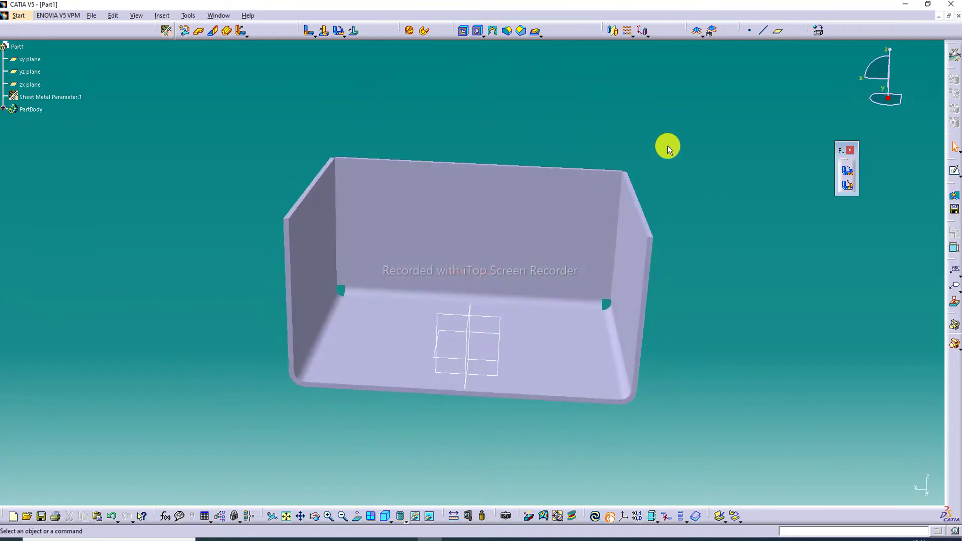
Step: Unfold the left, back and right bends flat, keeping the tray bottom as reference face
left_click(849, 174)
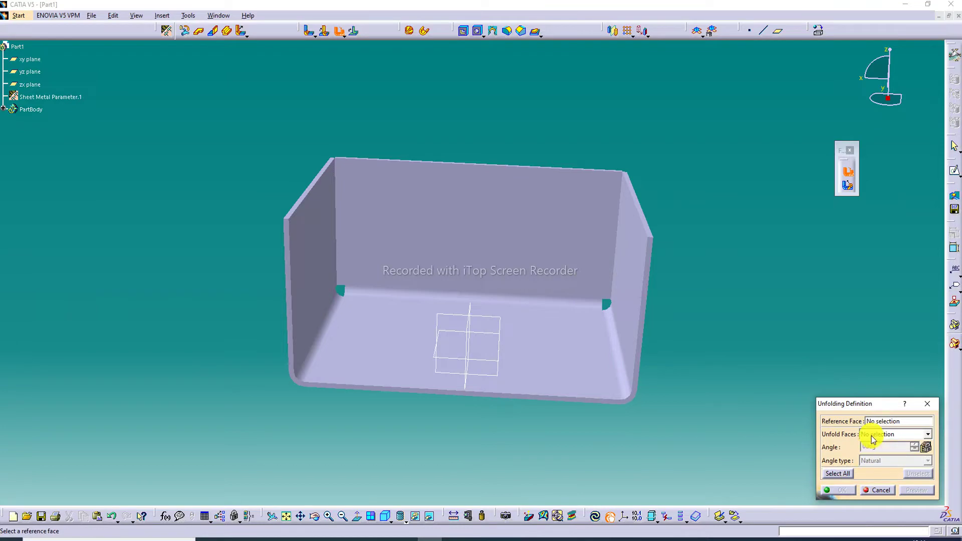
left_click(884, 424)
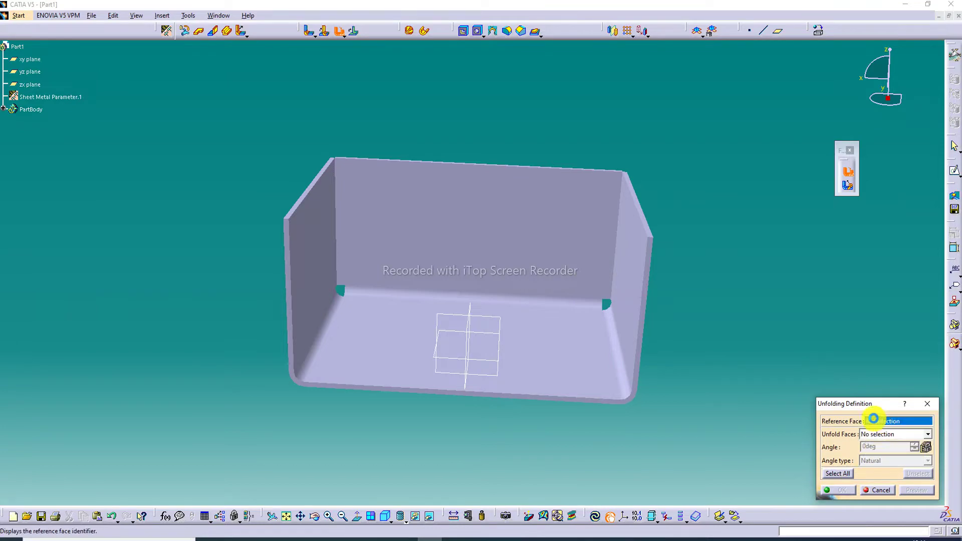
left_click(570, 356)
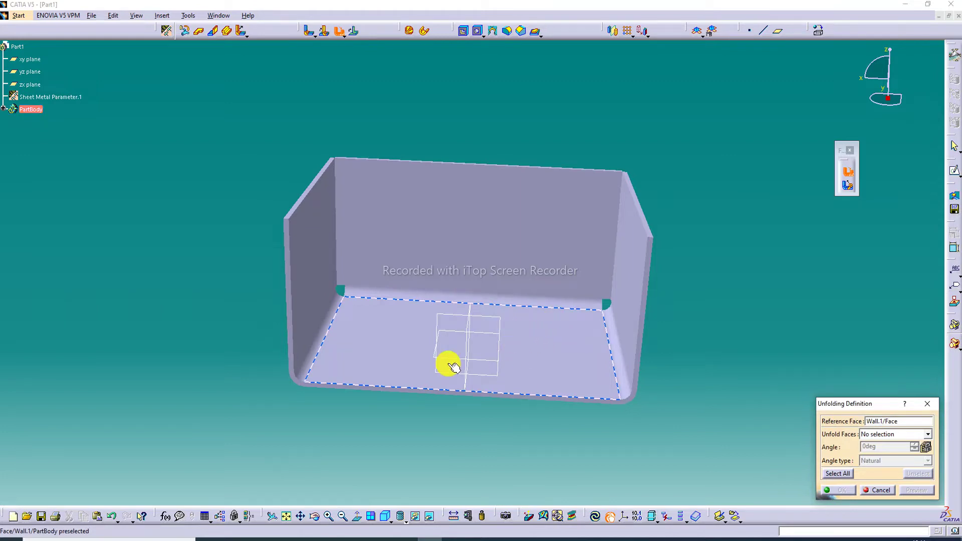
left_click(328, 331)
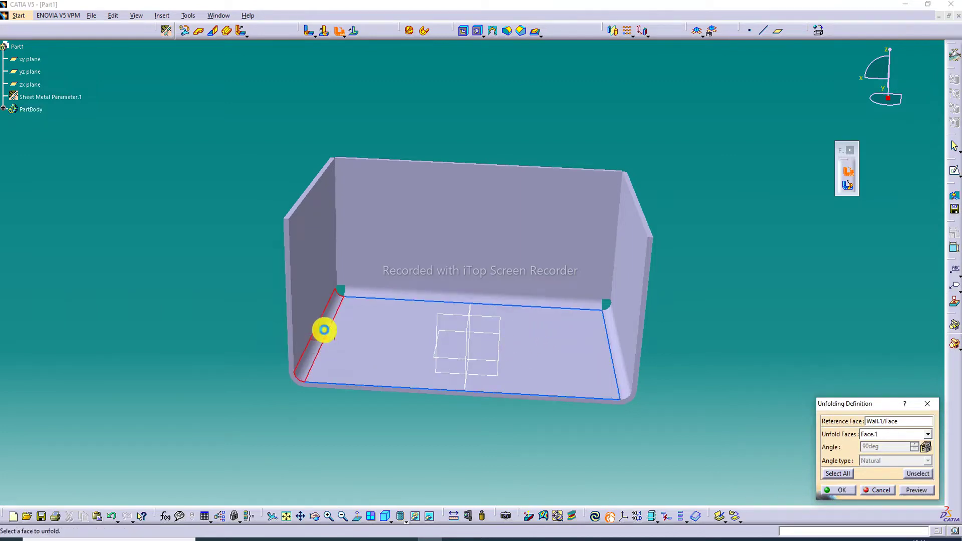
left_click(443, 298)
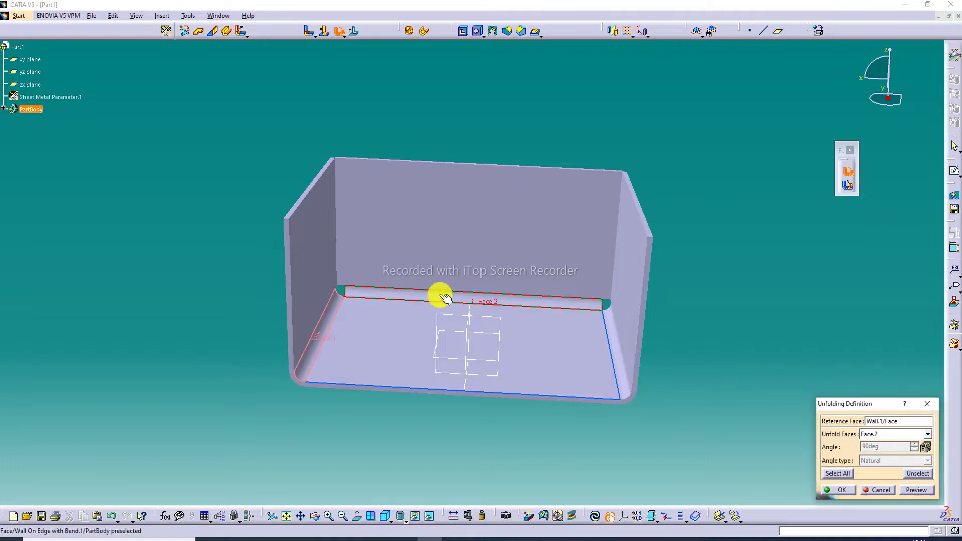
left_click(618, 340)
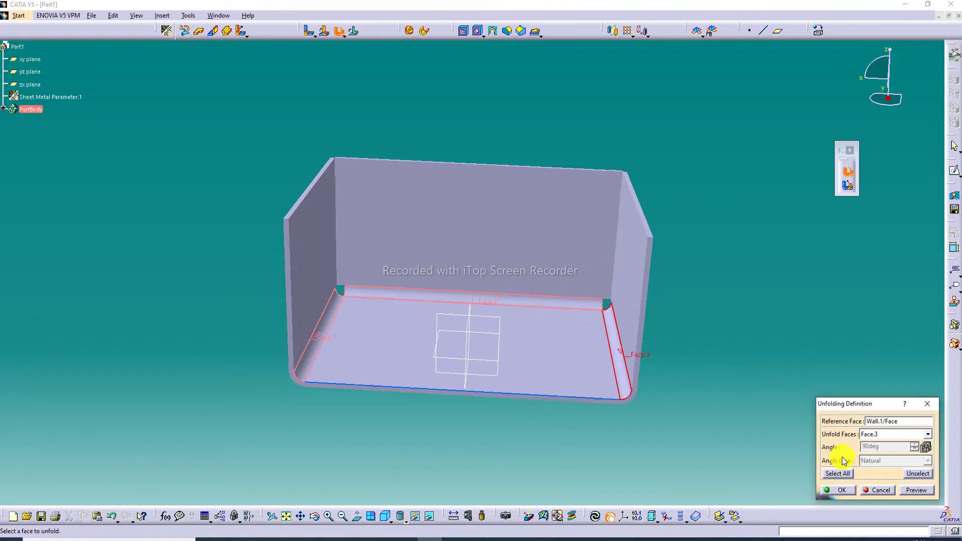
left_click(916, 493)
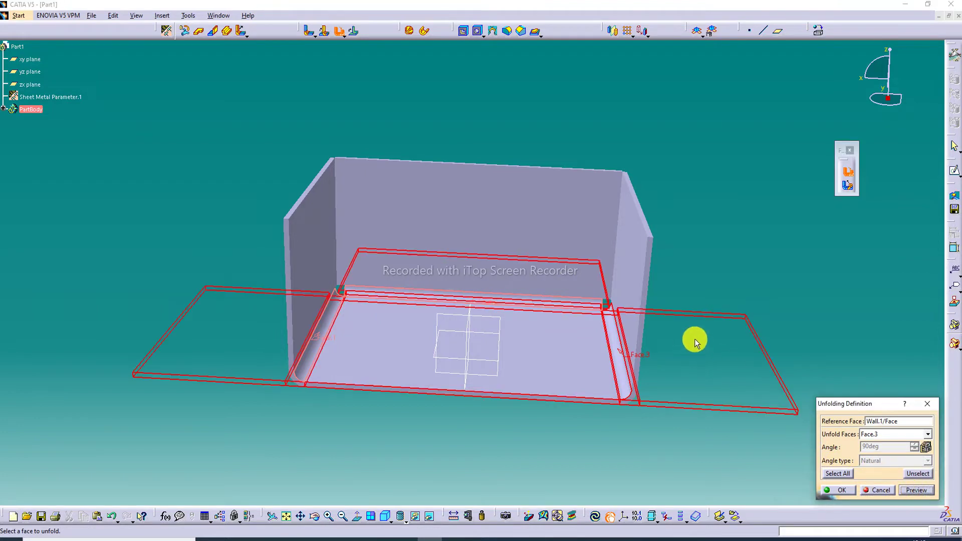
left_click(847, 494)
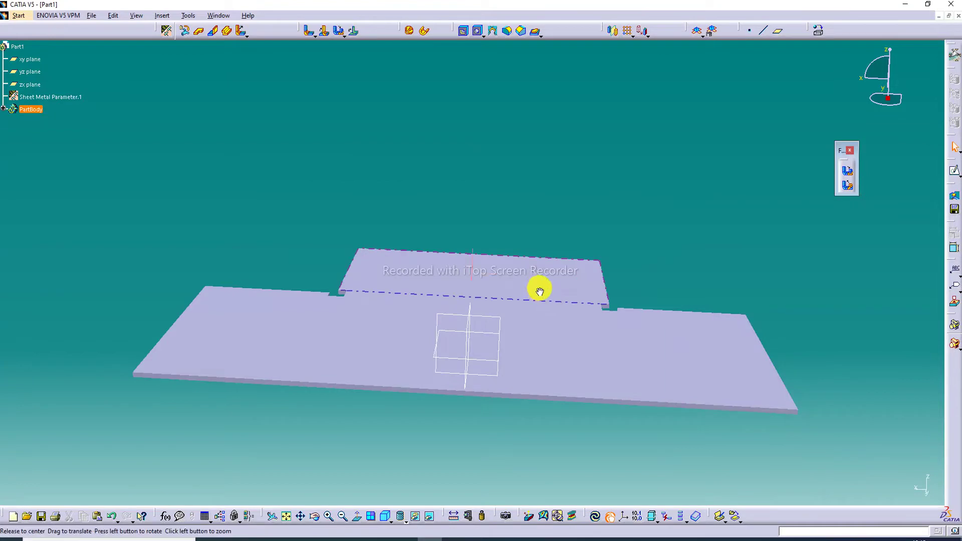
middle_click_drag(540, 291, 636, 232)
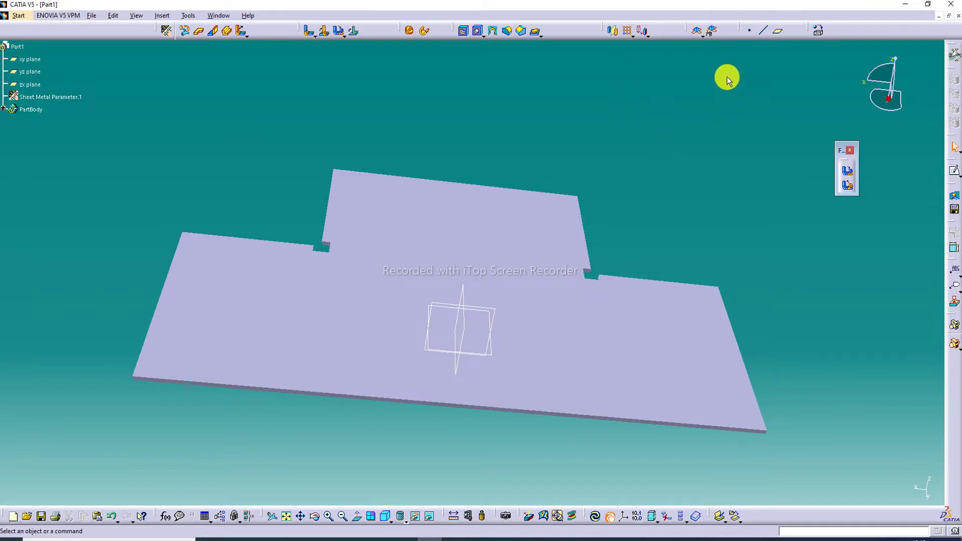
Step: Fold the left, back and right zones back up around the central base panel
left_click(848, 188)
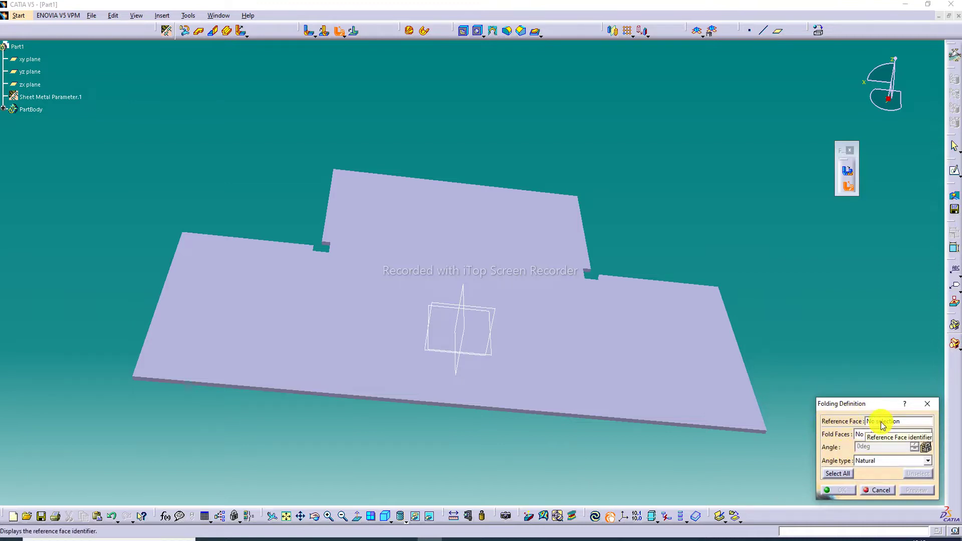
left_click(546, 351)
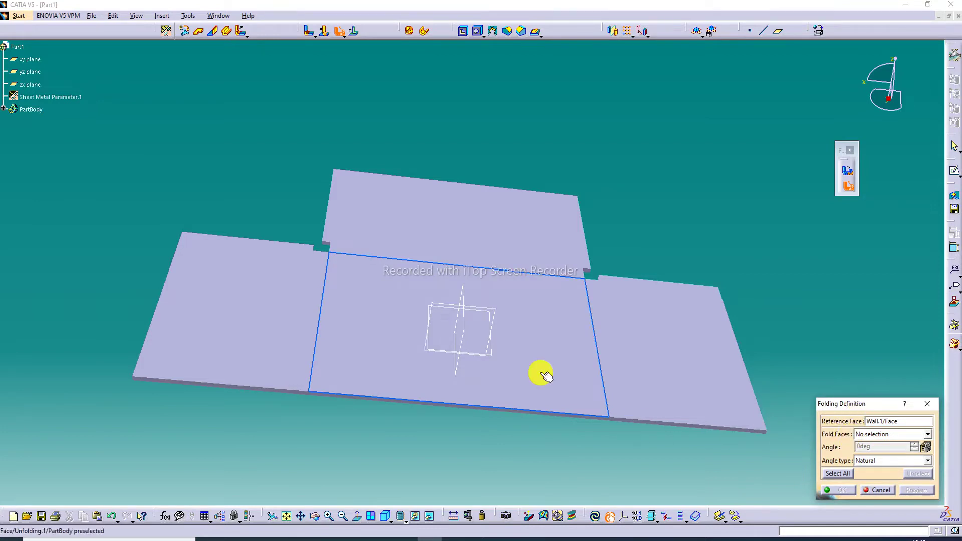
left_click(318, 321)
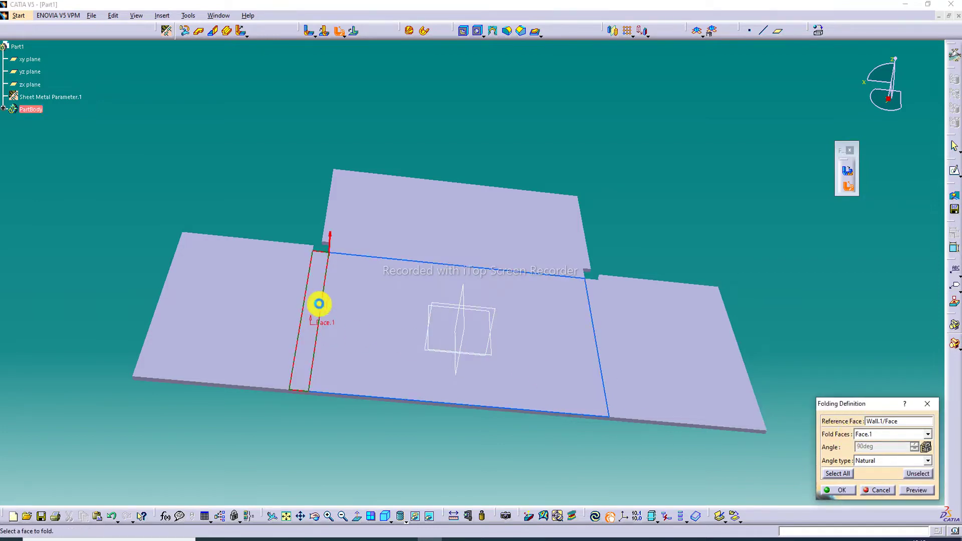
left_click(389, 255)
left_click(608, 345)
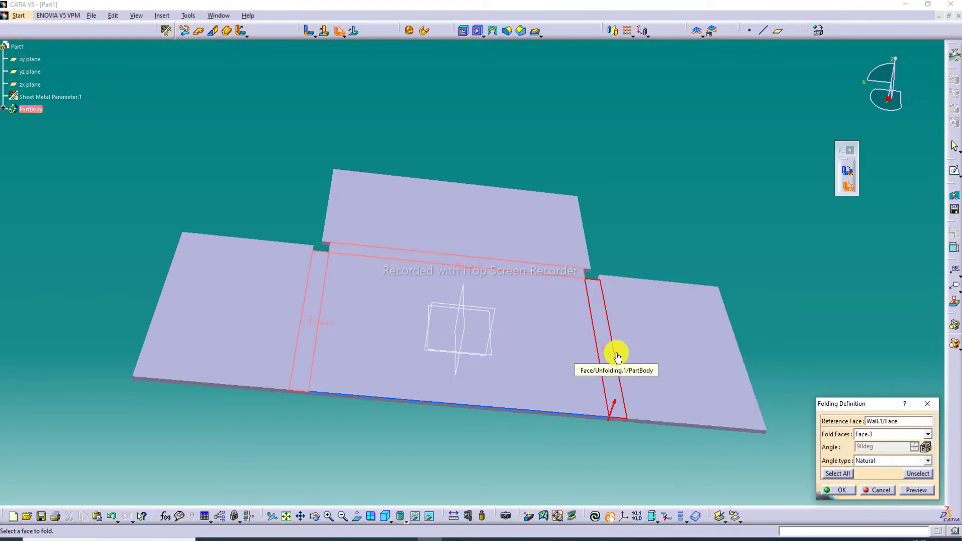
left_click(919, 490)
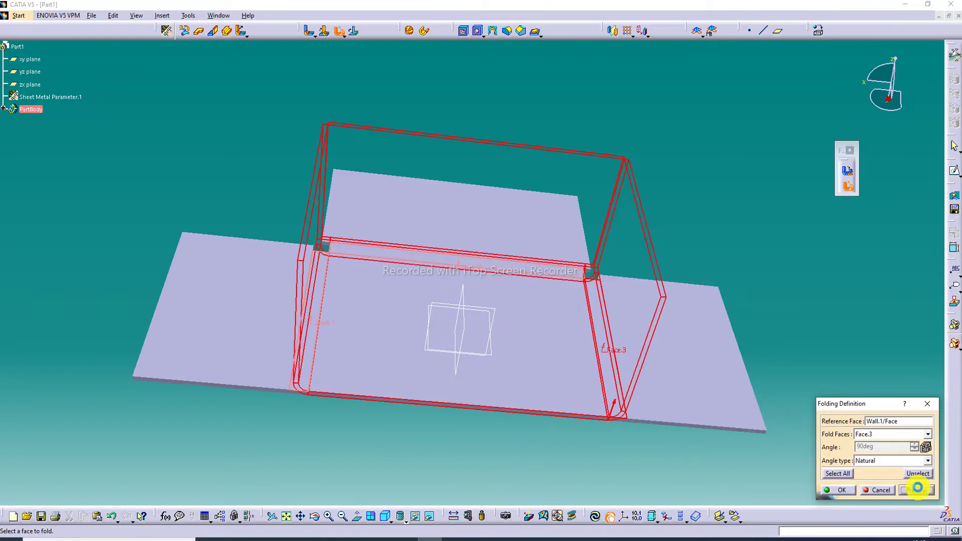
left_click(850, 491)
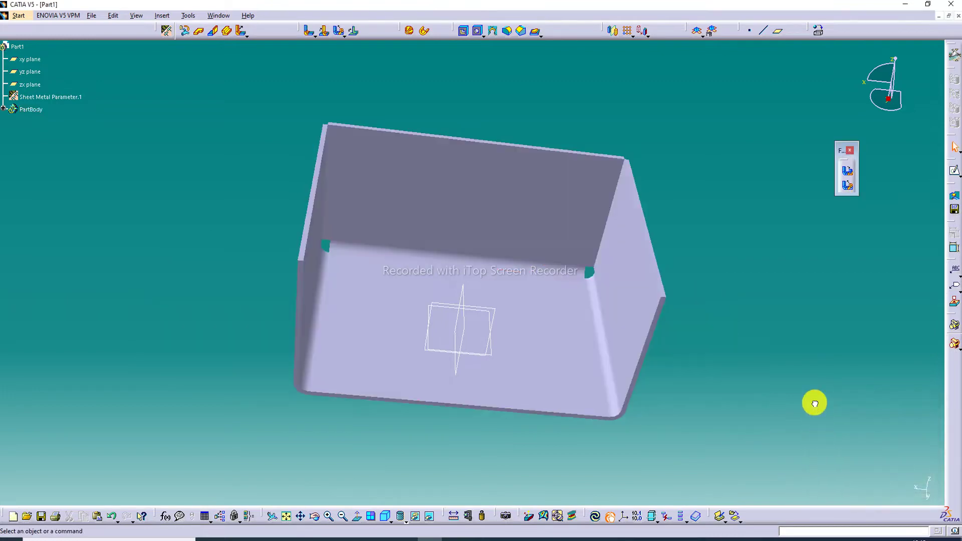
Step: Apply Steel from the library's Metal materials to the tray part, undoing a stray change
left_click(817, 36)
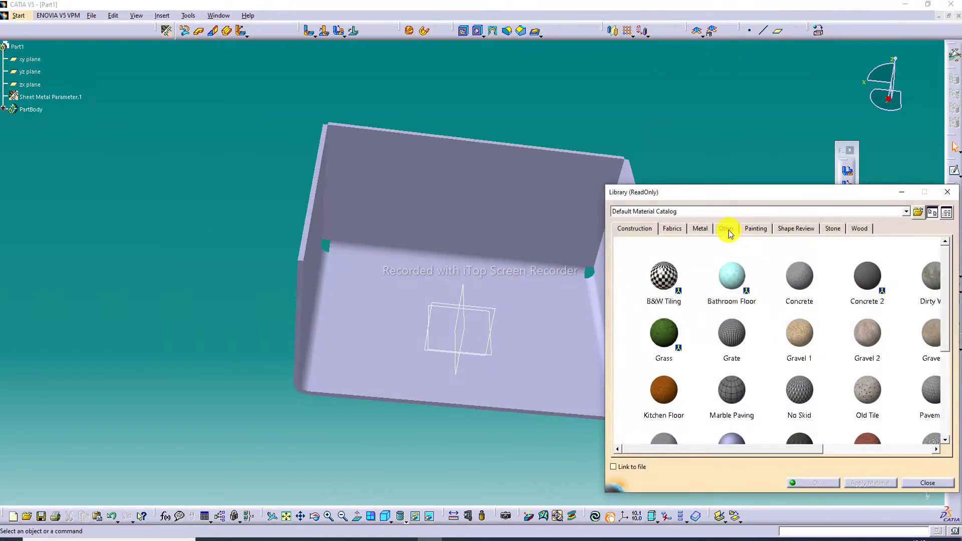
left_click(710, 229)
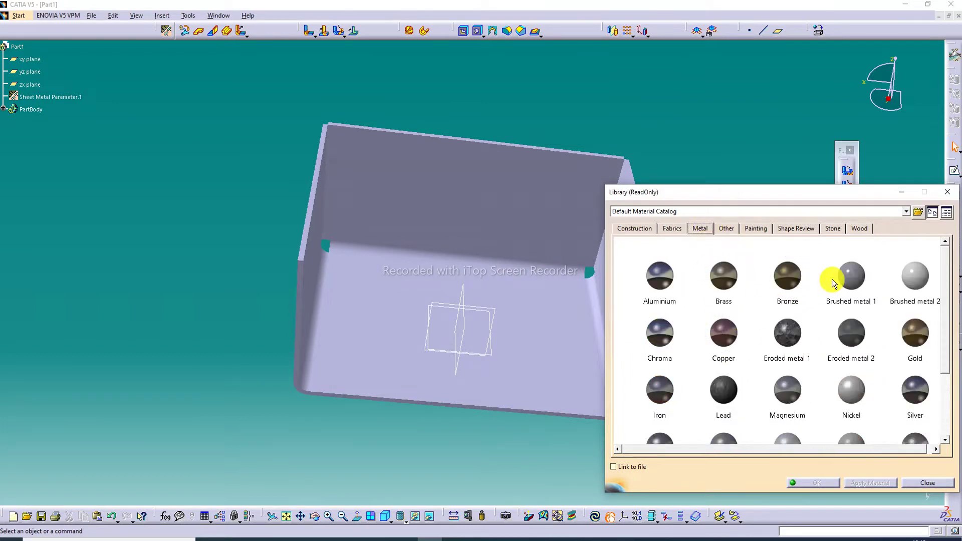
scroll(767, 383, "down", 1)
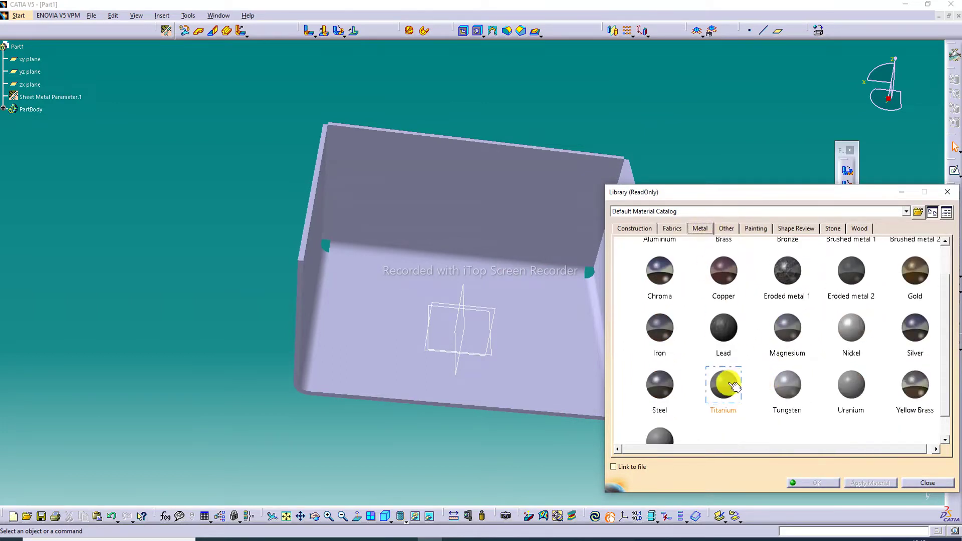
left_click_drag(656, 386, 527, 361)
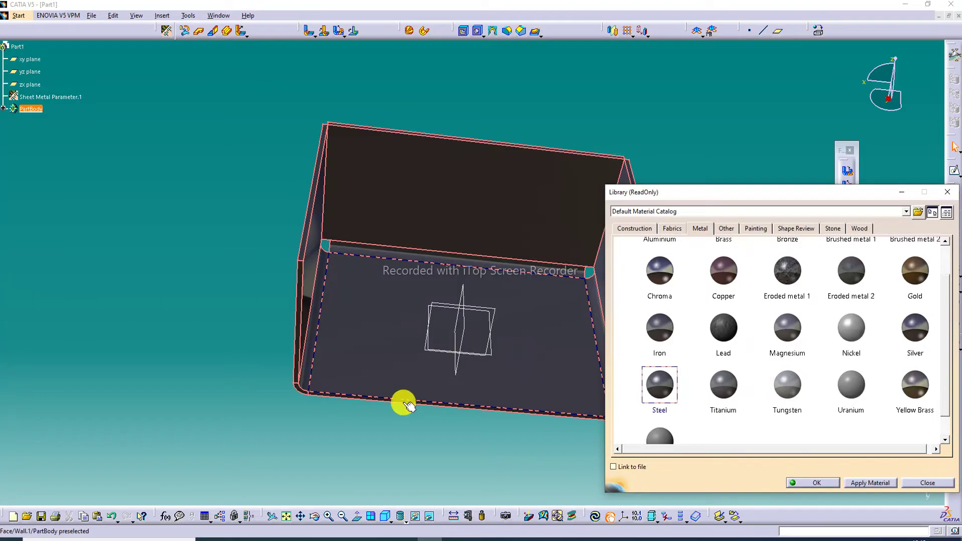
left_click(325, 322)
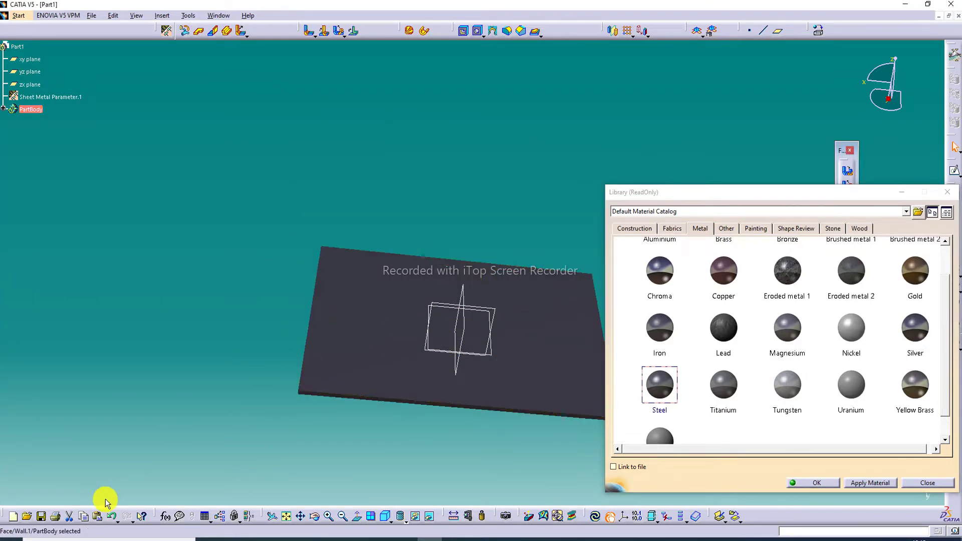
left_click(111, 516)
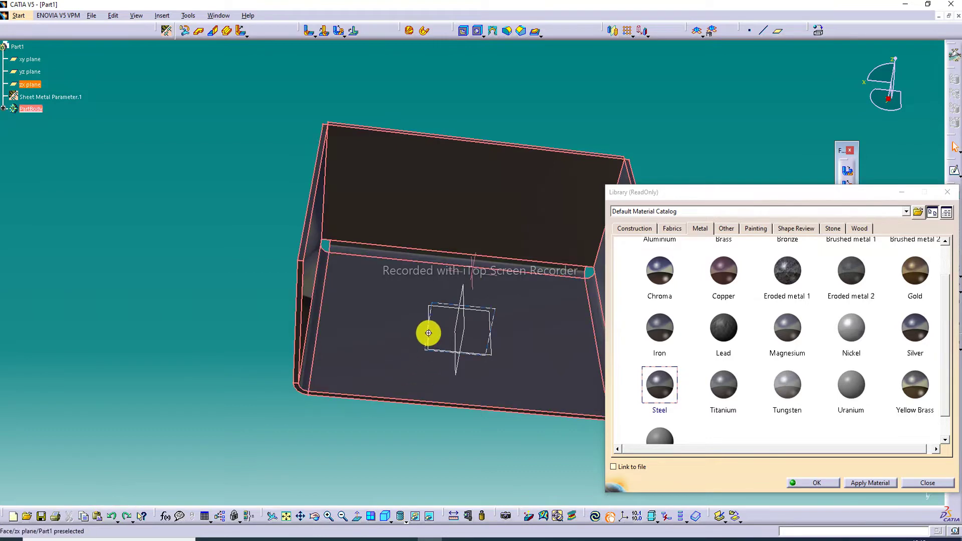
middle_click_drag(429, 333, 361, 340)
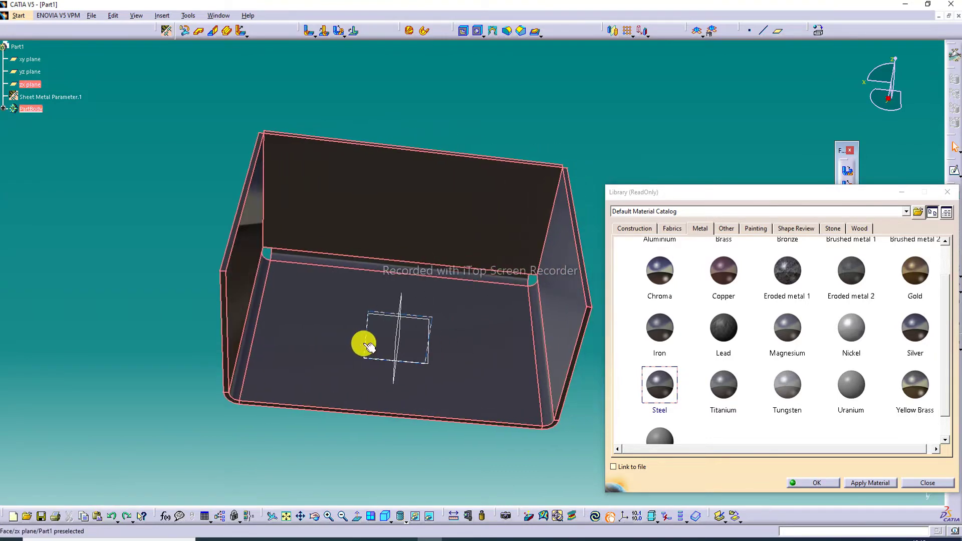
left_click(818, 482)
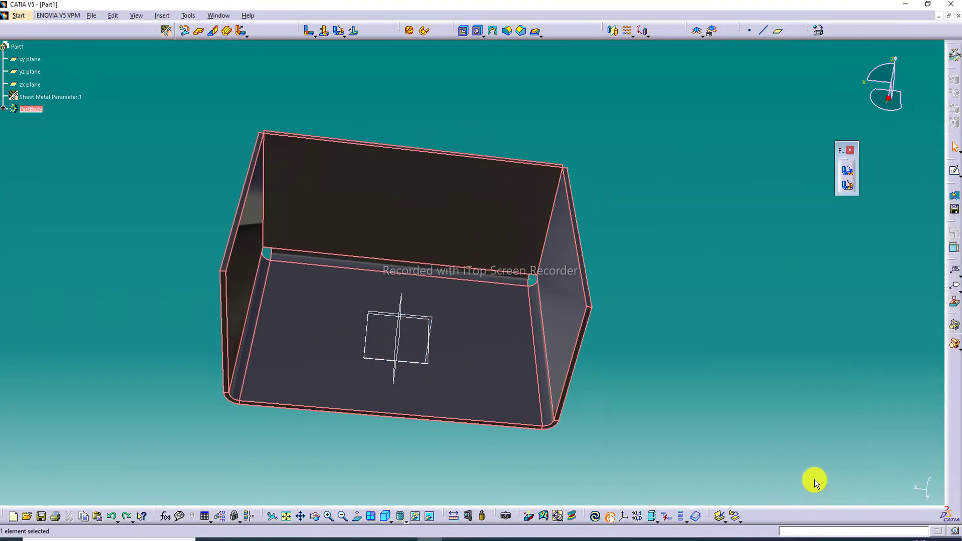
left_click(4, 109)
Step: Set the Steel material's reflectivity to 1.00 with the Big place reflection environment
double_click(31, 122)
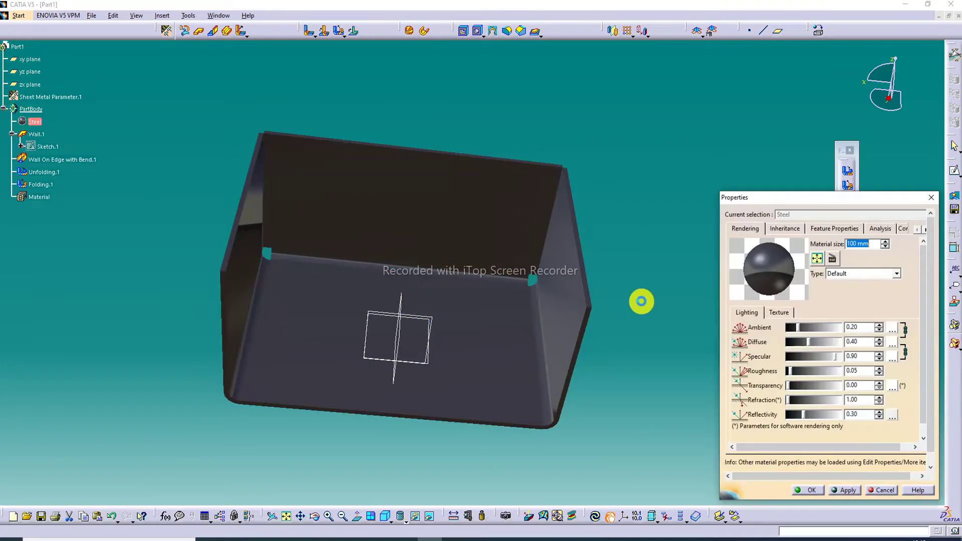
left_click_drag(806, 416, 840, 414)
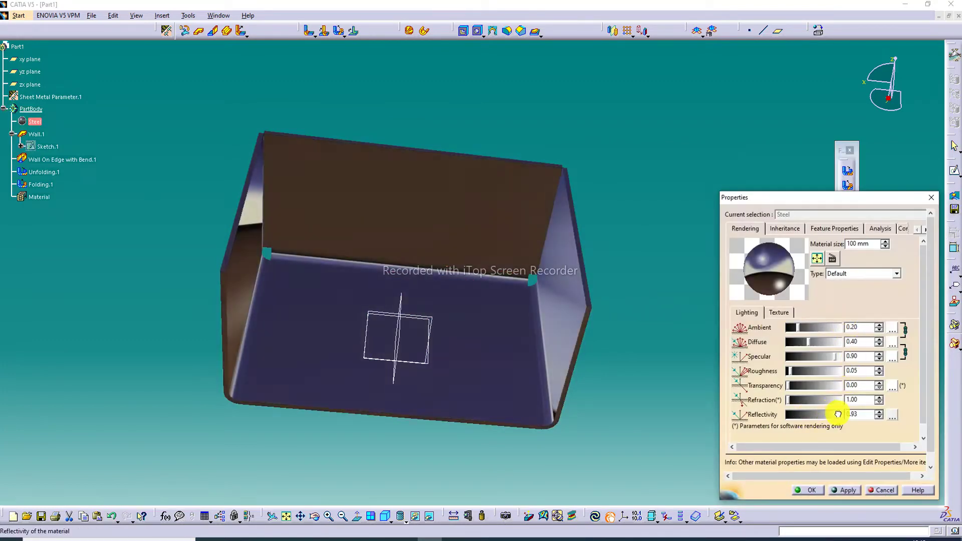
left_click(893, 415)
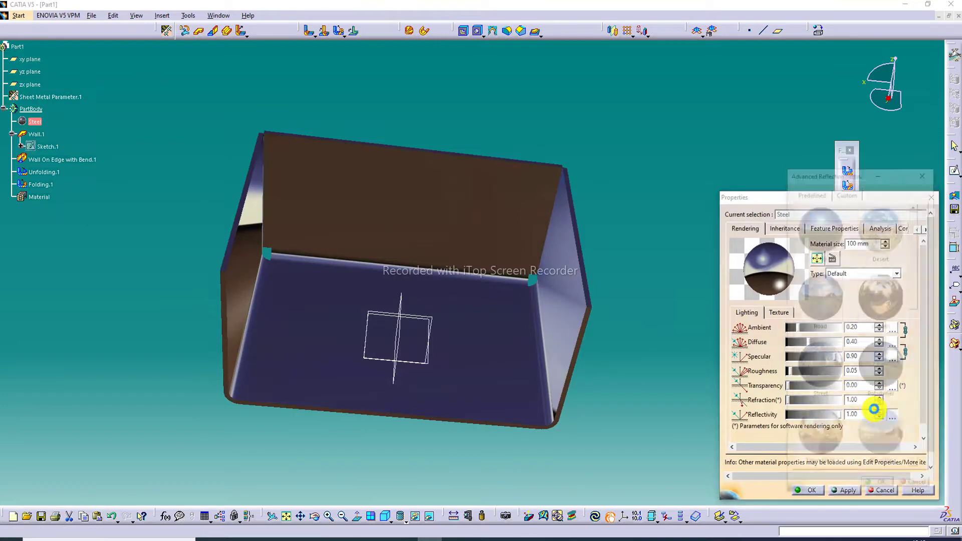
left_click(873, 263)
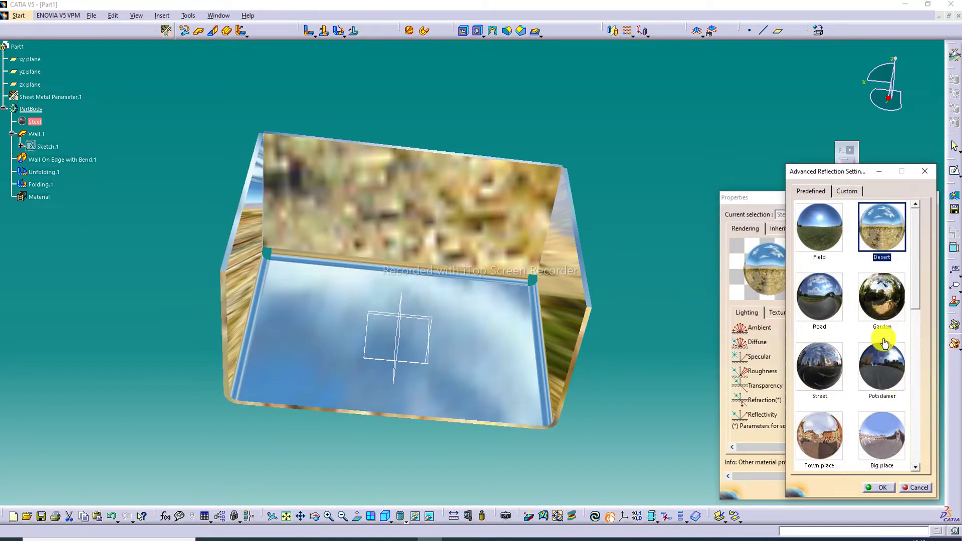
left_click(890, 430)
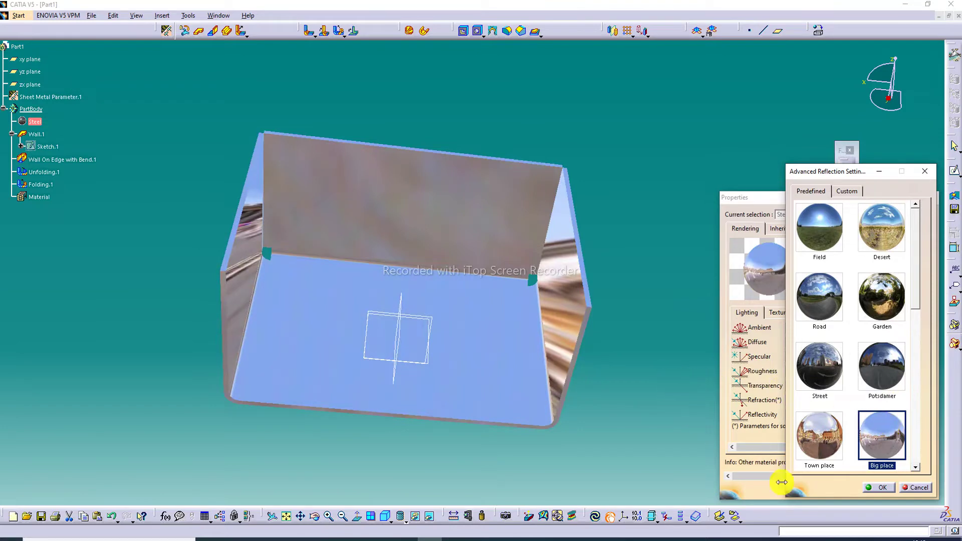
left_click(880, 489)
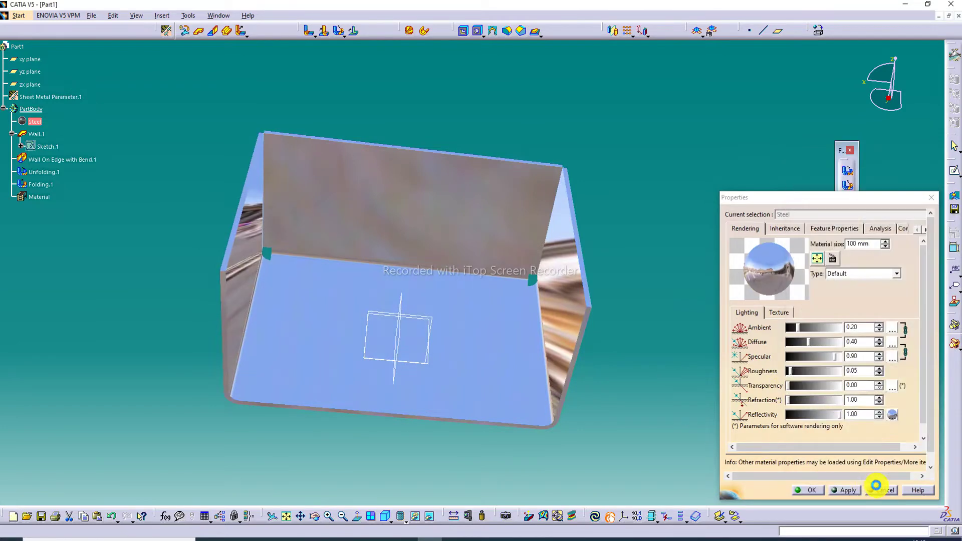
left_click(816, 494)
mouse_move(694, 304)
middle_mouse_down()
mouse_move(596, 261)
mouse_move(614, 260)
mouse_move(619, 270)
mouse_move(705, 252)
mouse_move(711, 264)
mouse_move(655, 271)
middle_mouse_up()
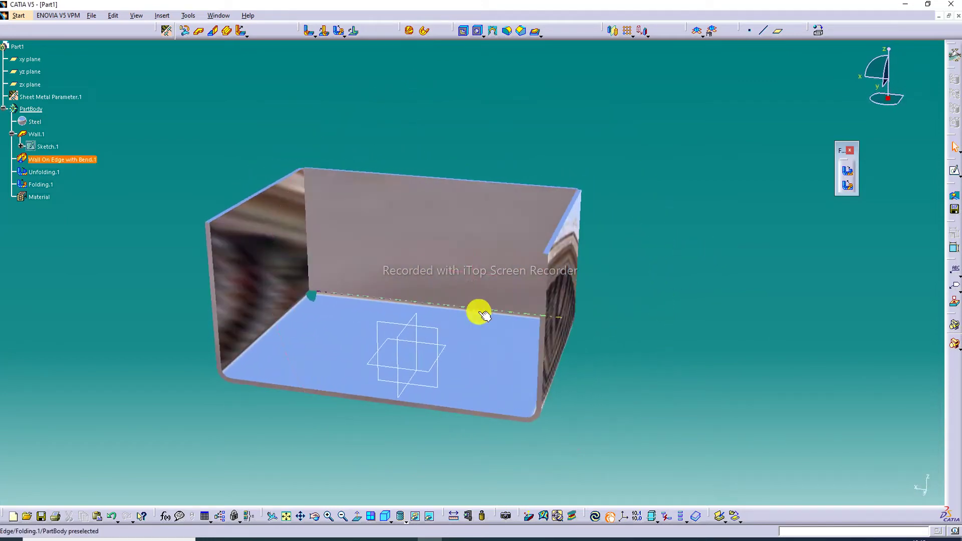
Step: Sketch a circle on the upper middle of the tray's back wall
left_click(432, 235)
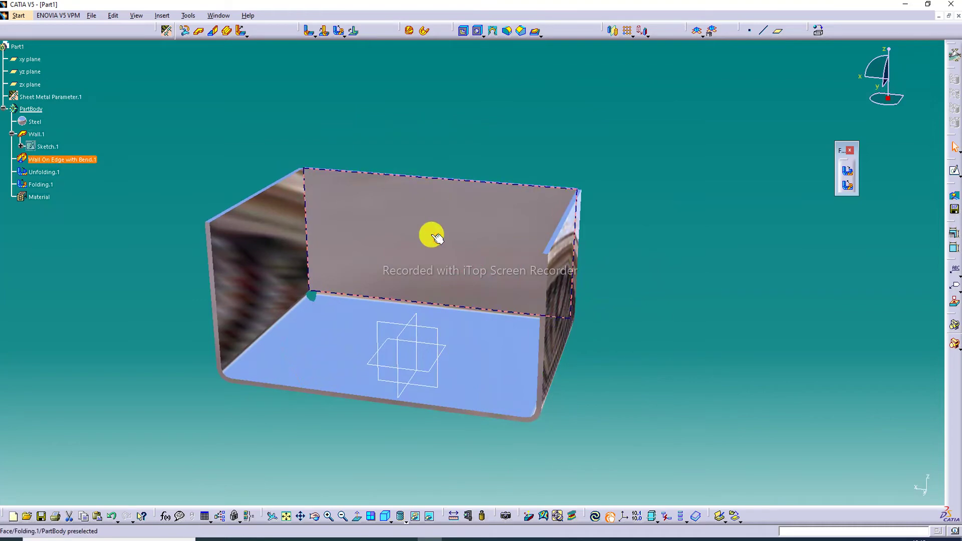
left_click(956, 176)
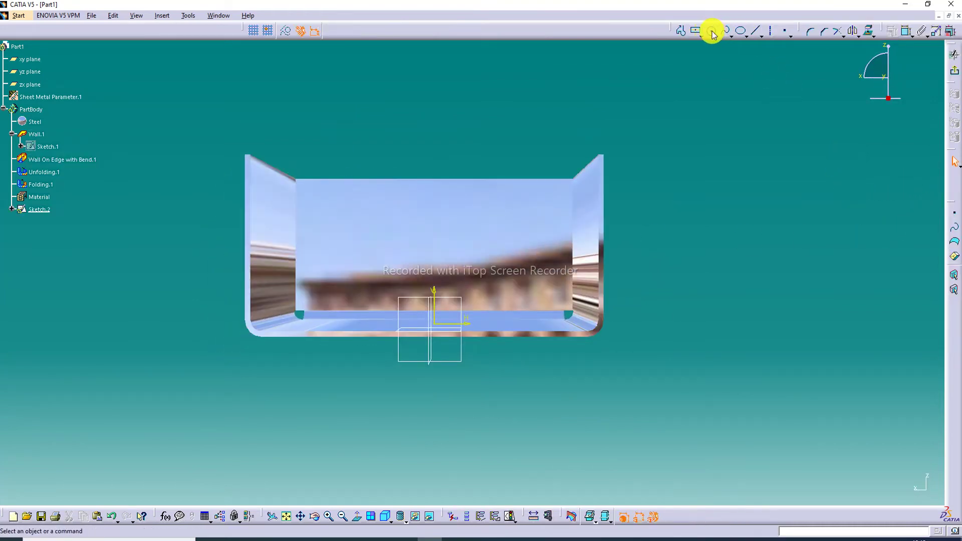
left_click(711, 31)
left_click(434, 255)
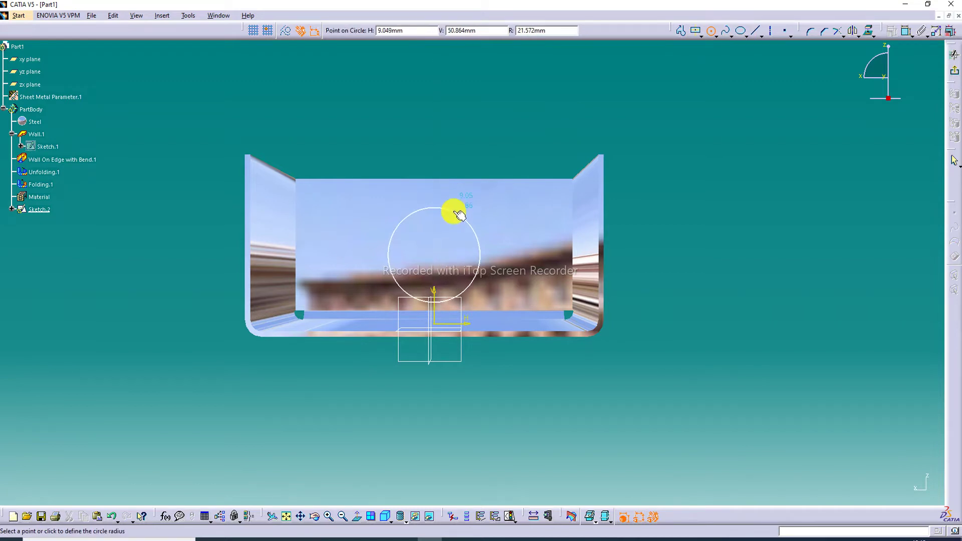
left_click(459, 215)
left_click_drag(440, 258, 435, 248)
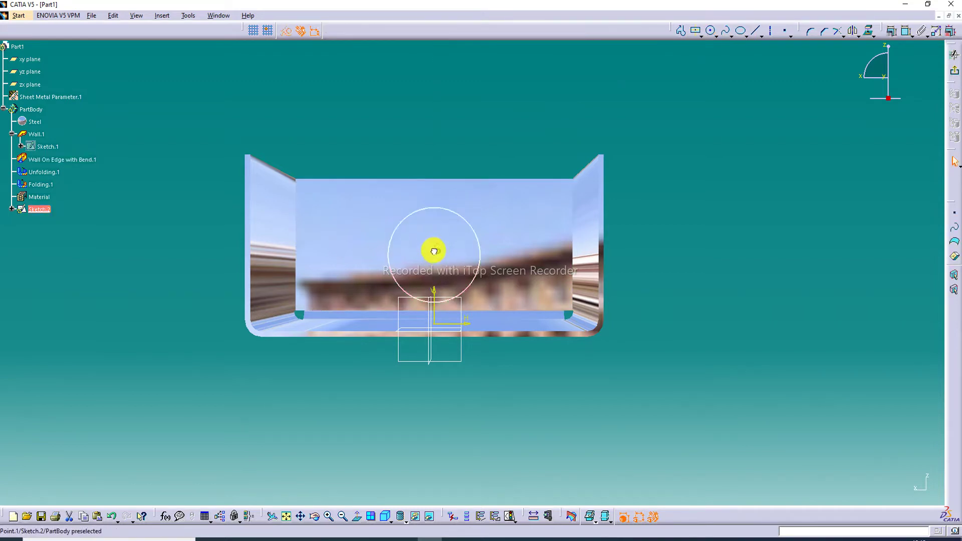
left_click(954, 71)
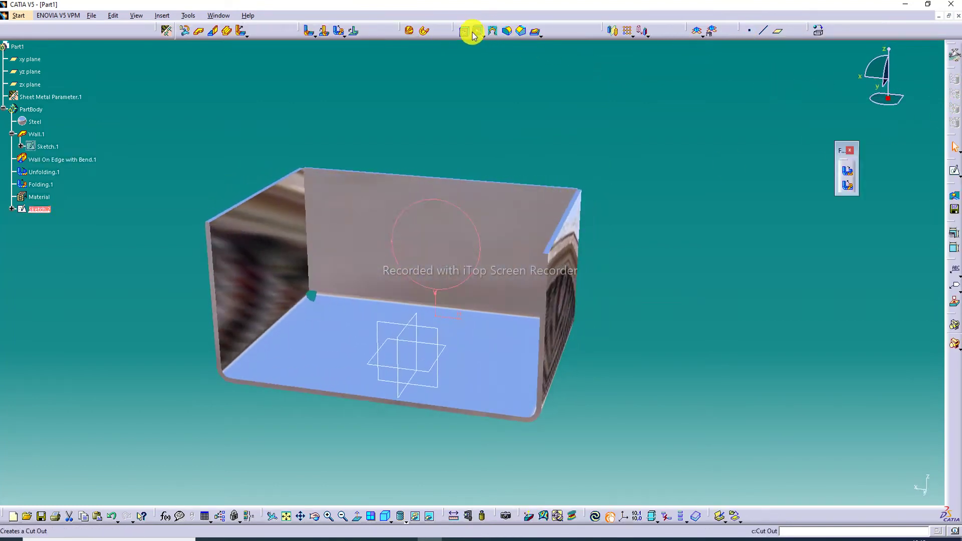
Step: Cut the circle sketch through the back wall with a Cut Out
left_click(465, 31)
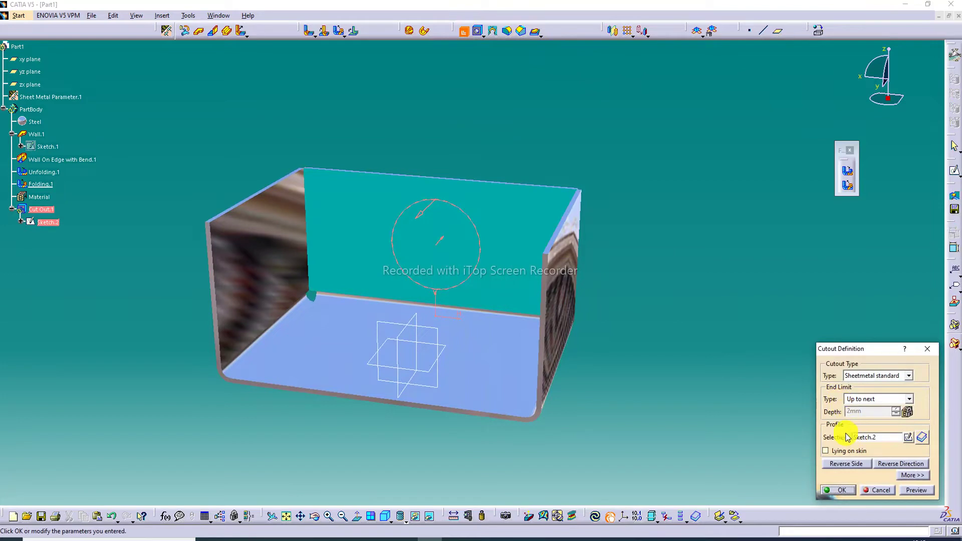
left_click(913, 490)
left_click(842, 490)
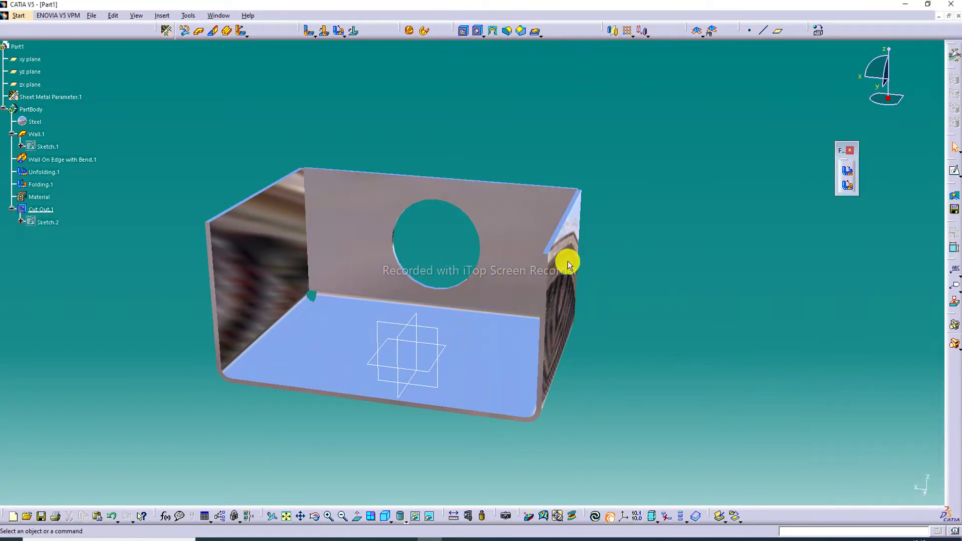
Step: Draw a single circle in a new sketch on the left side wall, then exit the sketcher
left_click(955, 171)
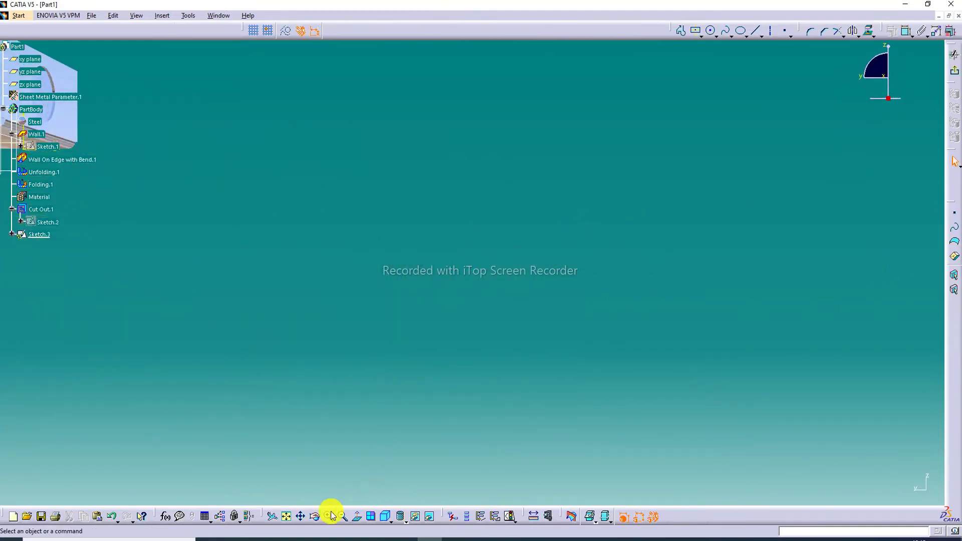
left_click(286, 516)
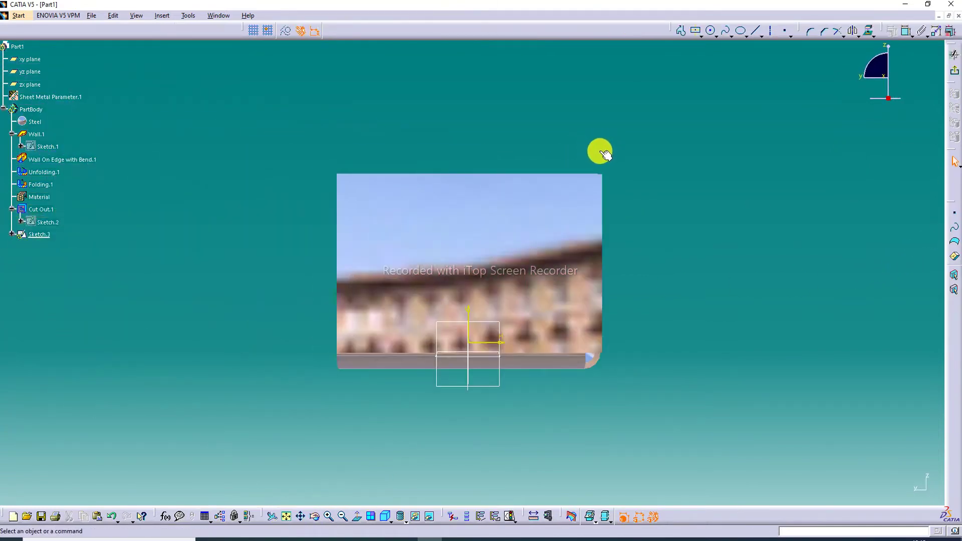
left_click(710, 31)
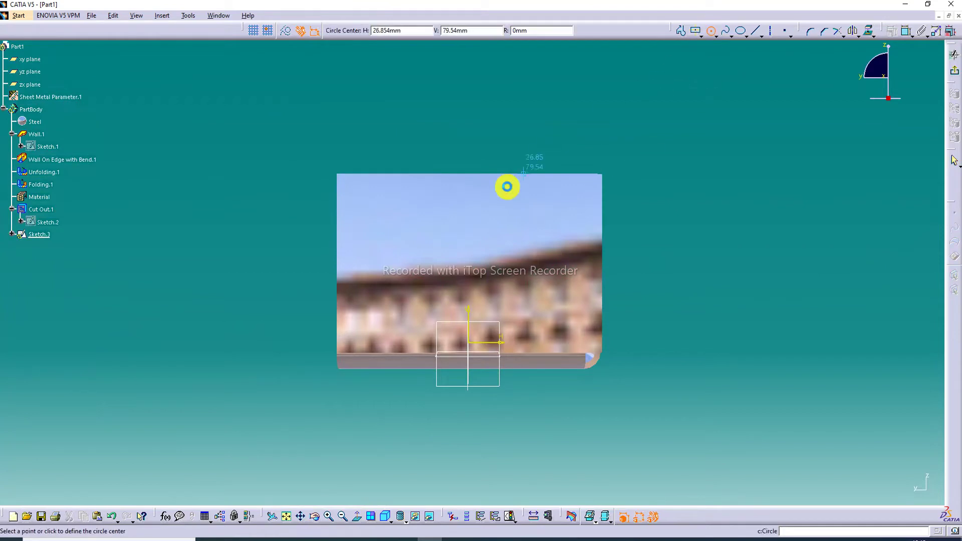
left_click(472, 250)
left_click(486, 207)
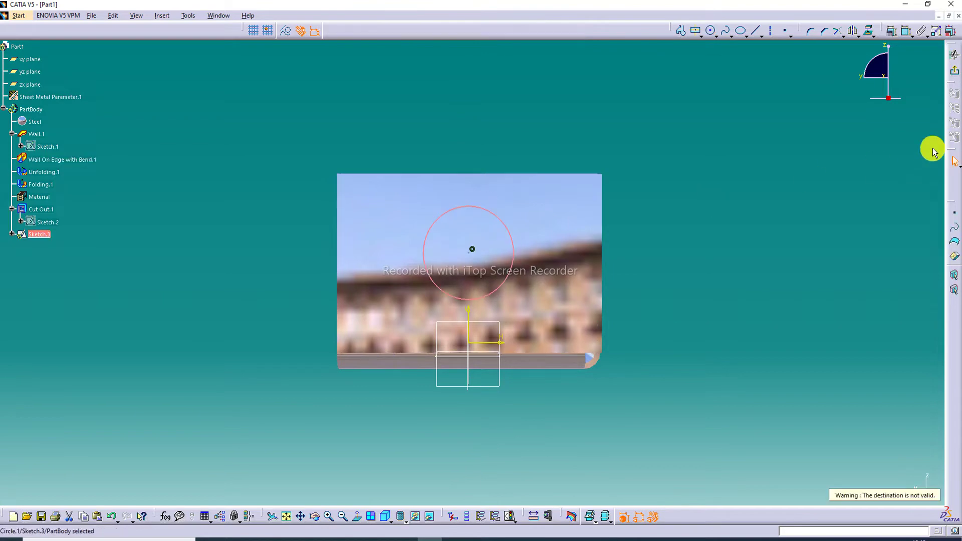
left_click(956, 75)
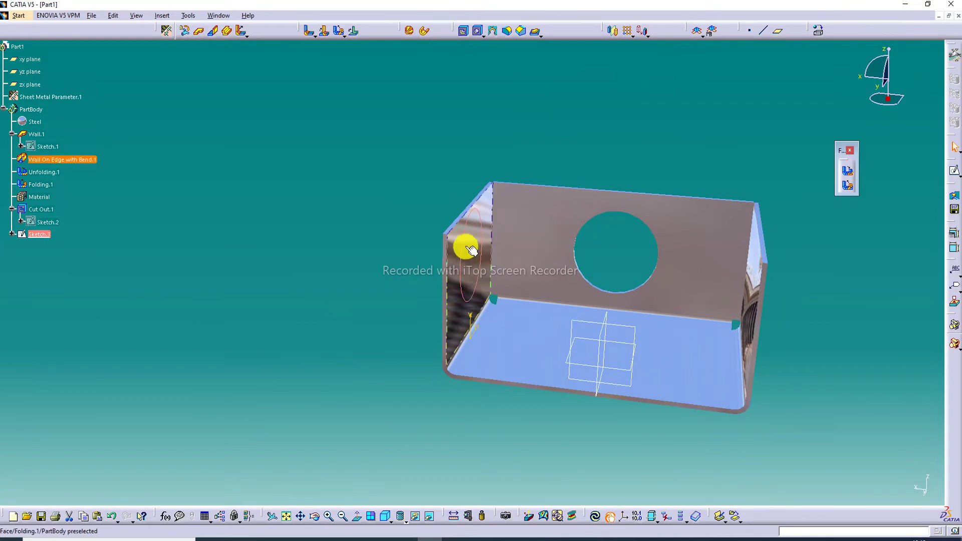
Step: Try dimensioning the side-wall circle against the tray floor, which CATIA rejects twice
left_click(479, 254)
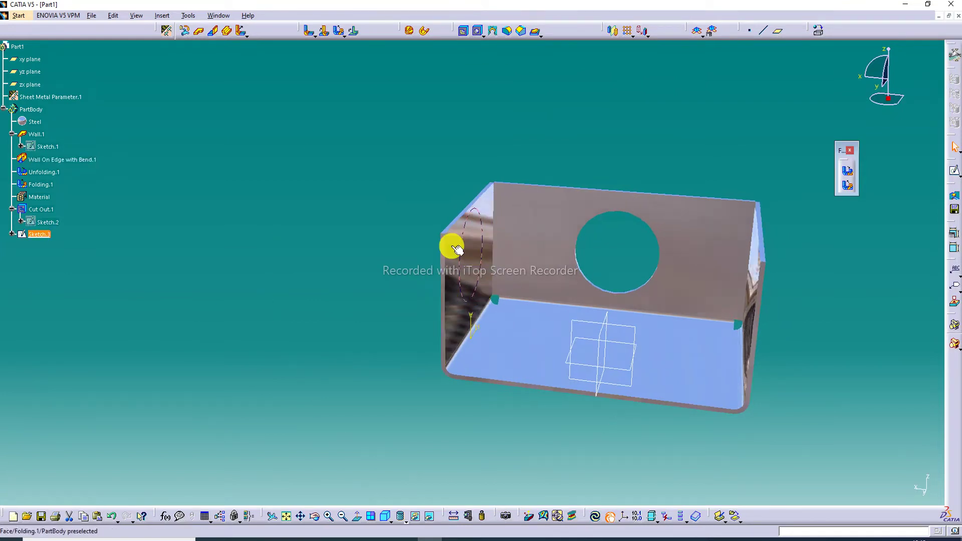
middle_click_drag(530, 286, 439, 254)
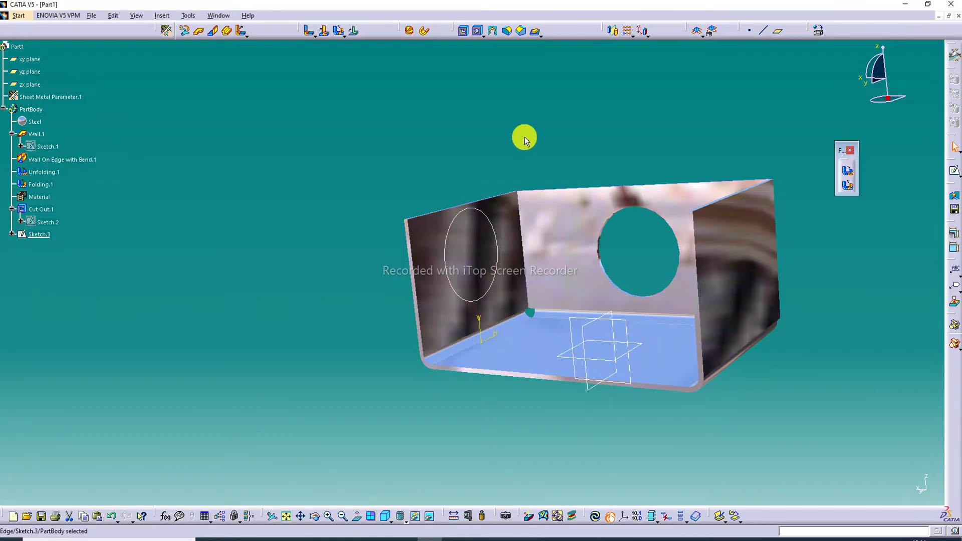
mouse_move(466, 132)
middle_mouse_down()
mouse_move(420, 156)
mouse_move(435, 158)
middle_mouse_up()
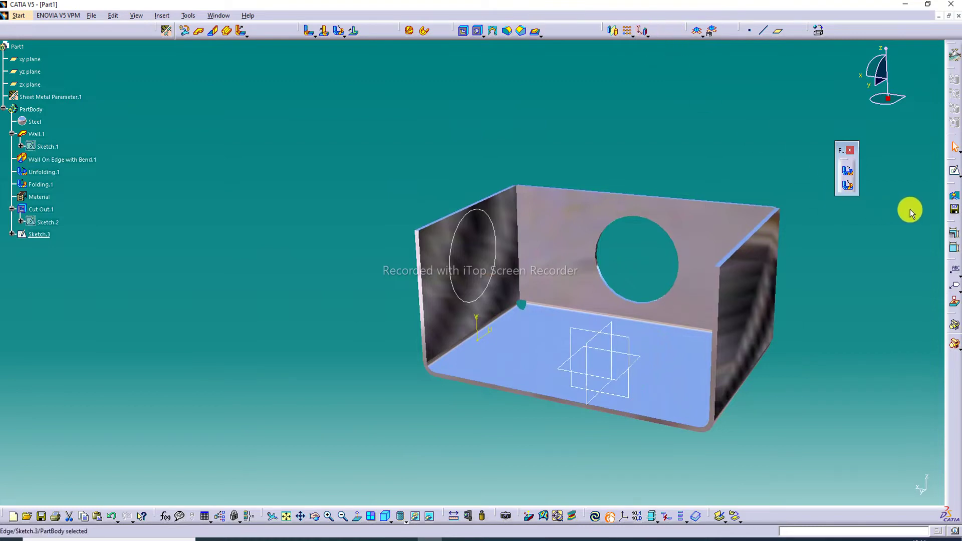
left_click(952, 234)
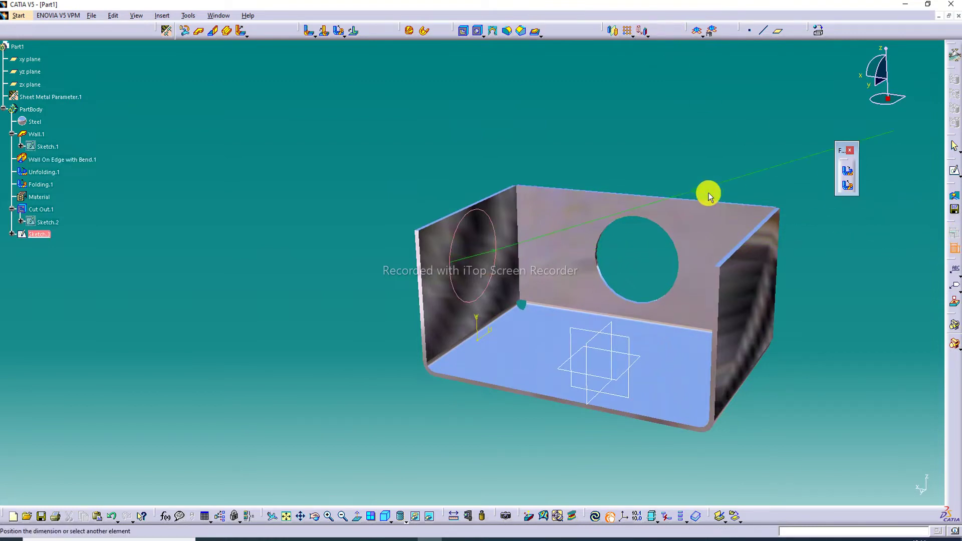
left_click(493, 286)
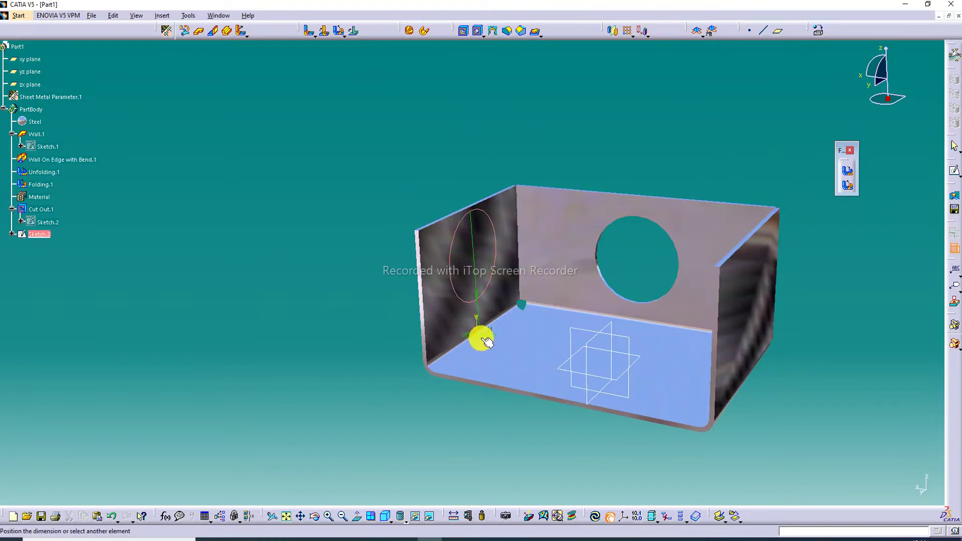
left_click(489, 341)
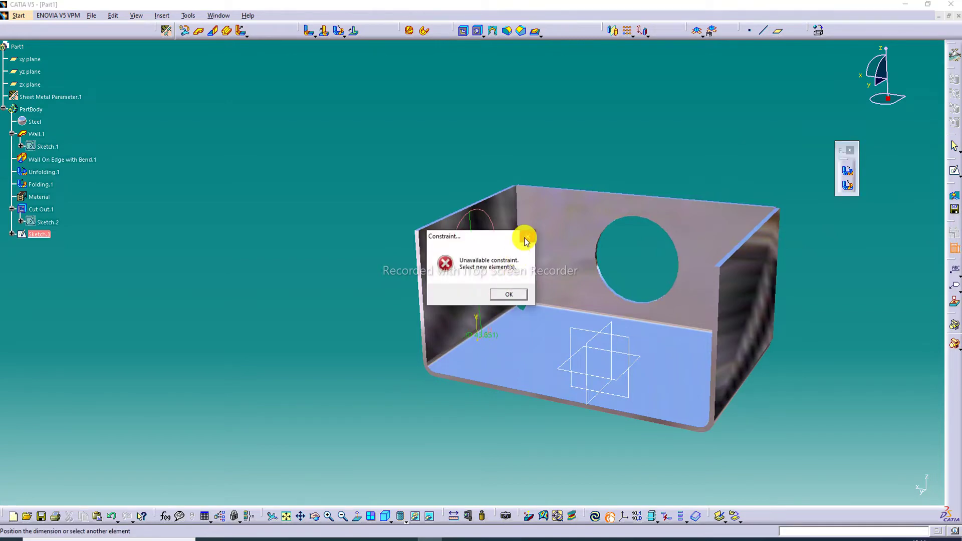
key("Return")
middle_click_drag(506, 311, 473, 256)
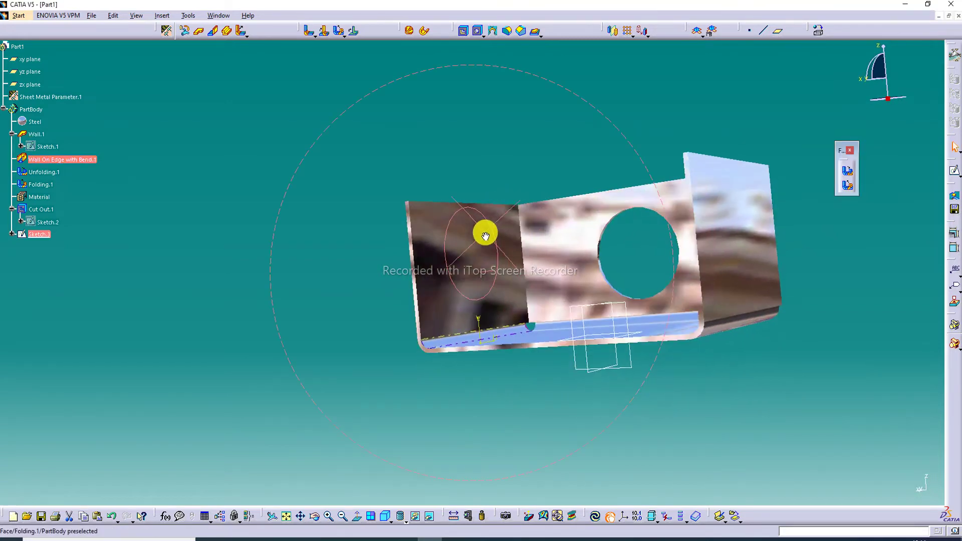
left_click(952, 248)
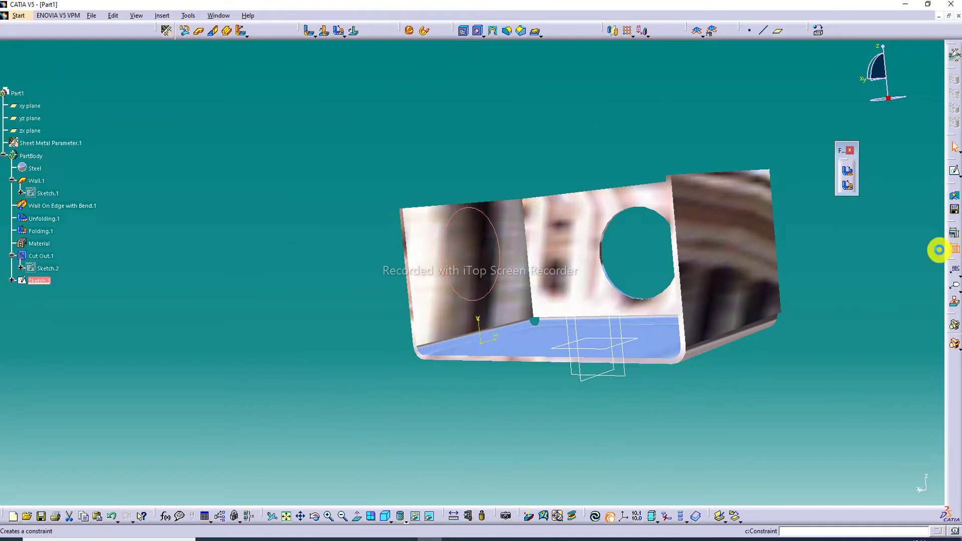
left_click(507, 338)
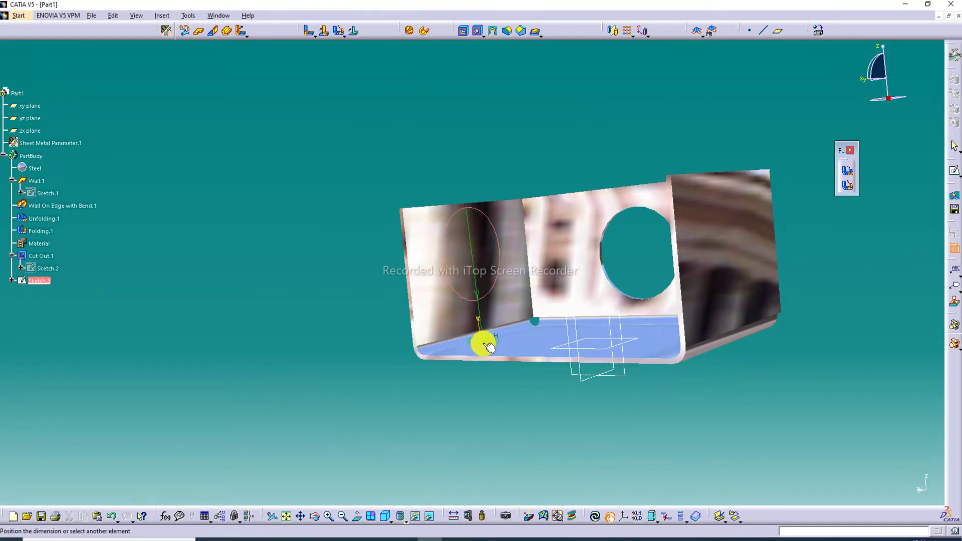
left_click(489, 346)
left_click(507, 296)
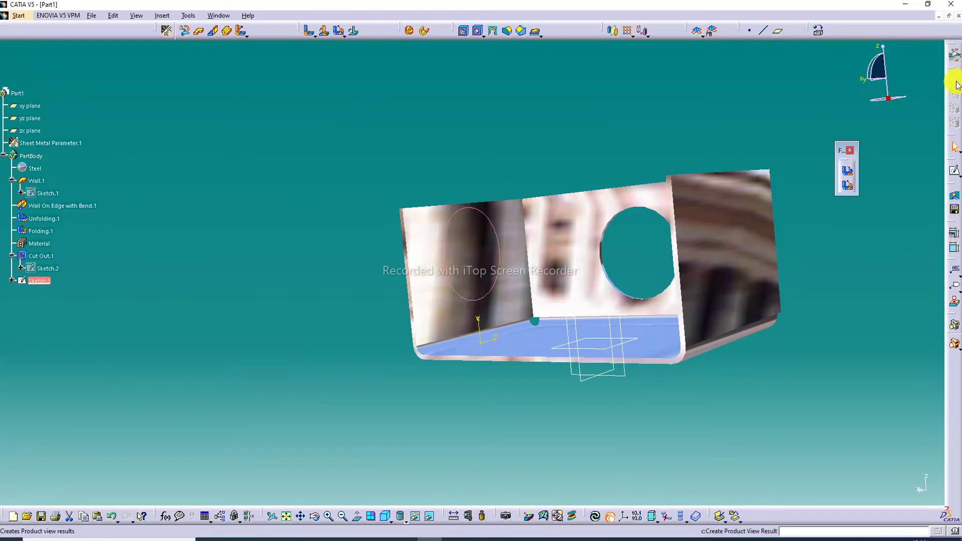
Step: Add a 43.851 mm diameter dimension to the side-wall circle
left_click(955, 251)
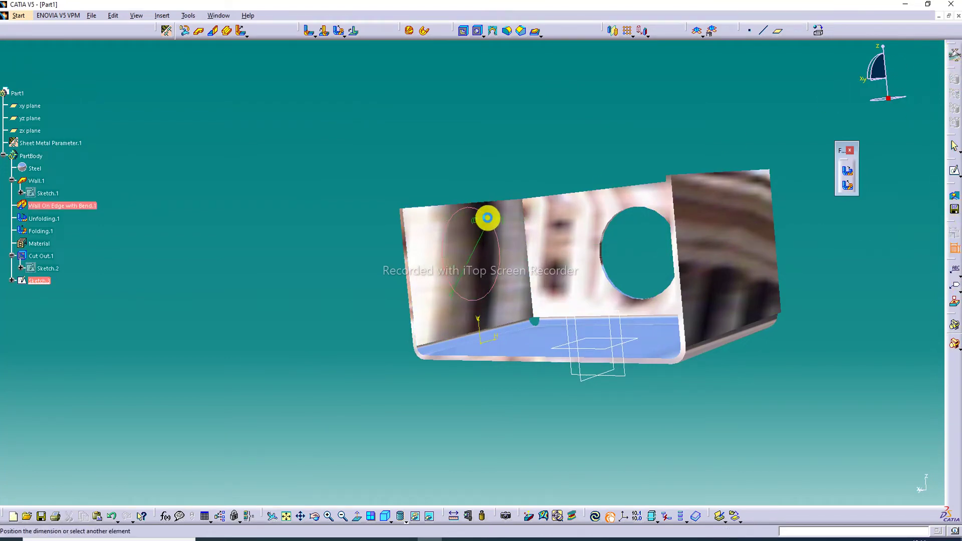
left_click(489, 217)
double_click(499, 183)
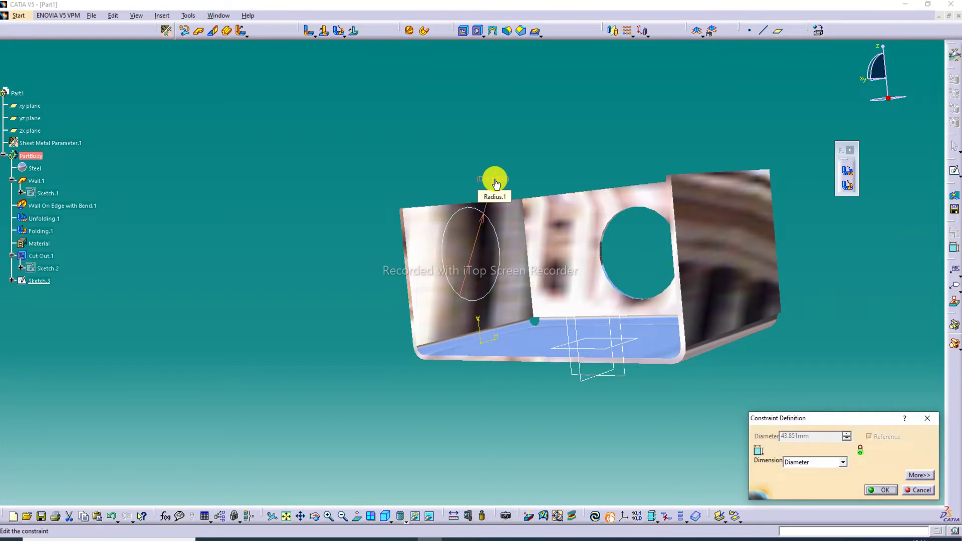
key("Return")
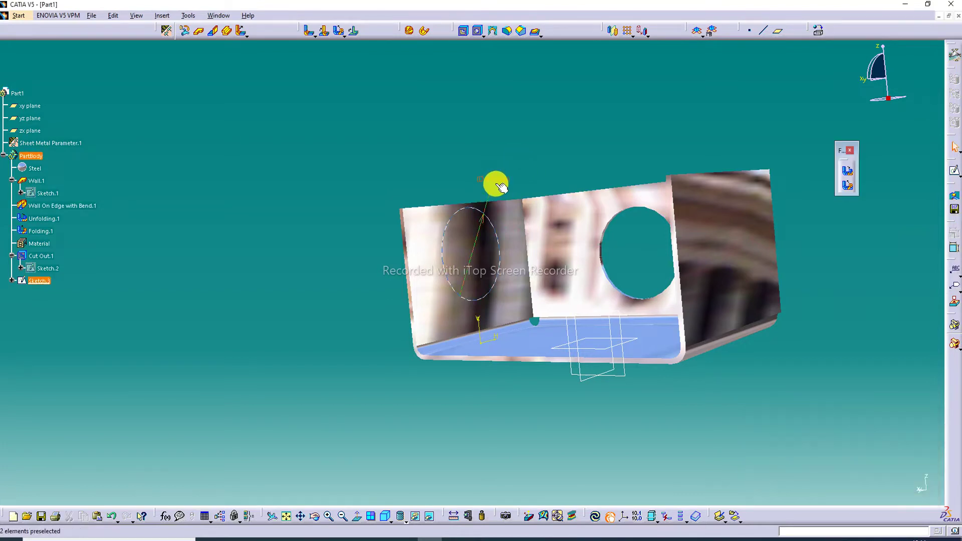
Step: Try switching the dimension to a radius, cancel, and select Sketch.3 on the left wall
double_click(498, 185)
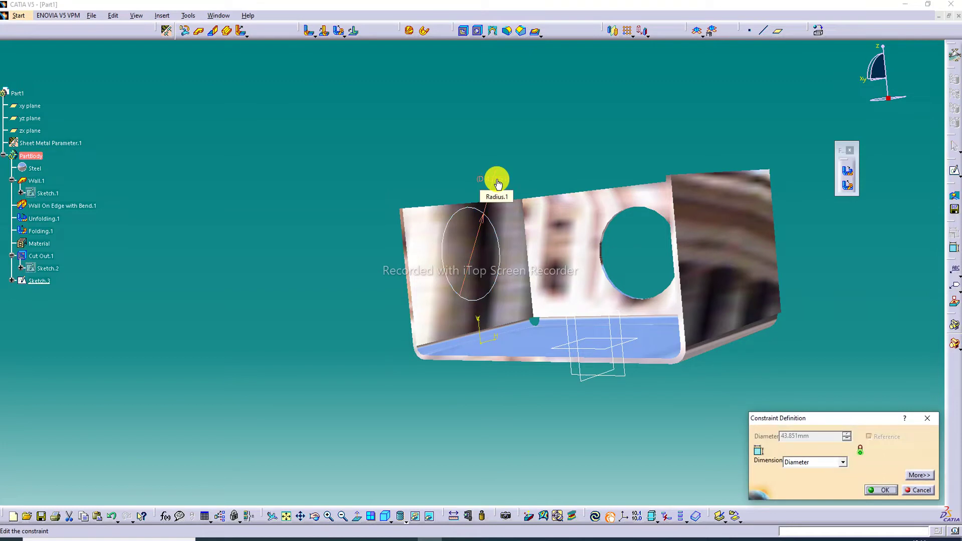
left_click(823, 462)
left_click(804, 473)
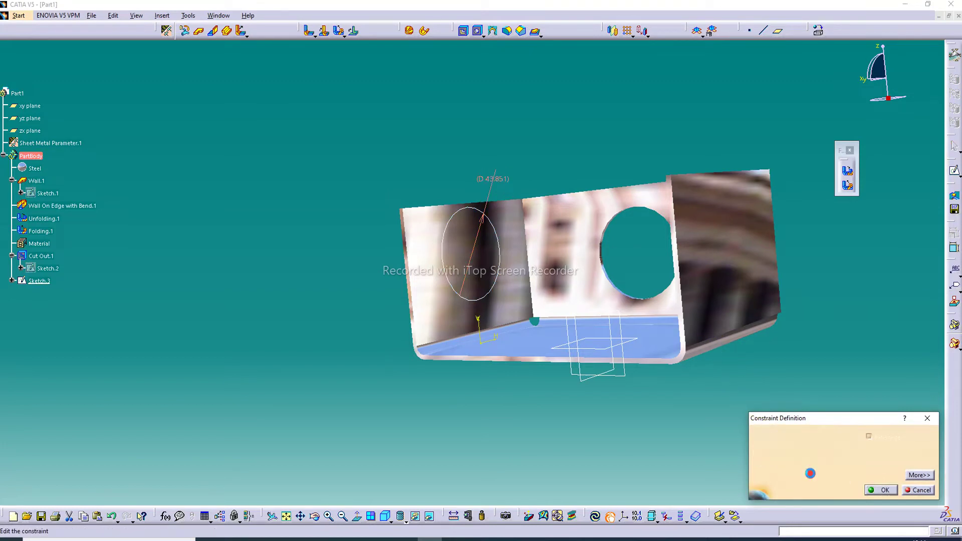
left_click(928, 419)
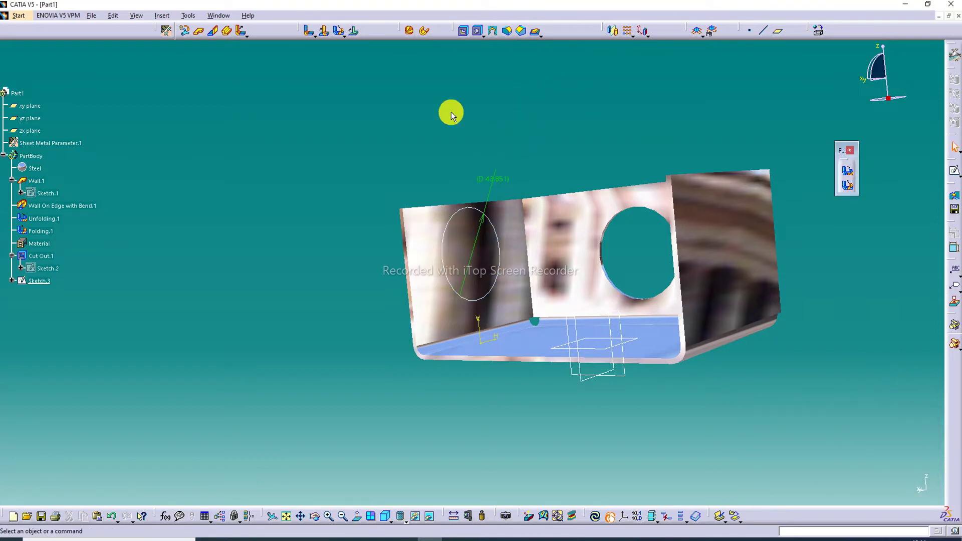
mouse_move(496, 139)
middle_mouse_down()
mouse_move(677, 230)
mouse_move(692, 251)
mouse_move(664, 254)
mouse_move(565, 199)
middle_mouse_up()
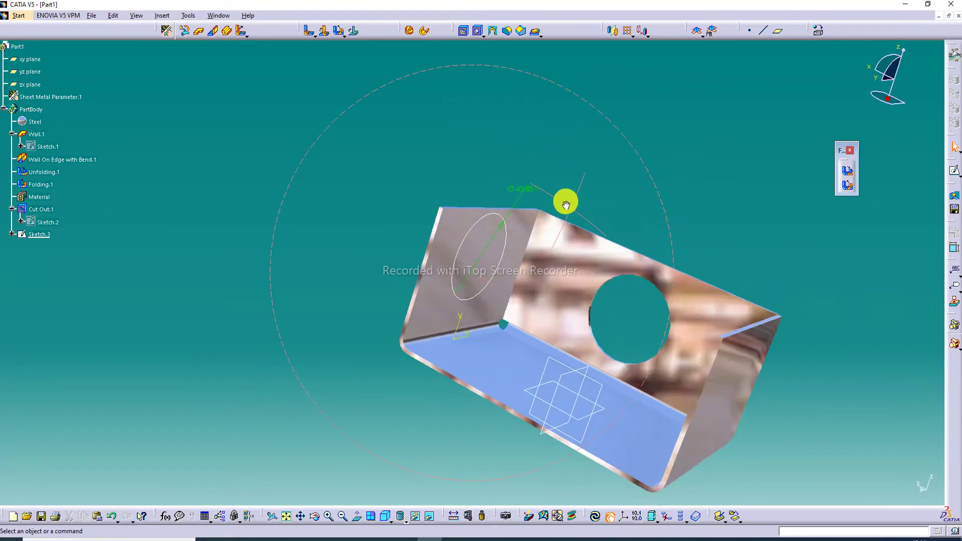
left_click(503, 228)
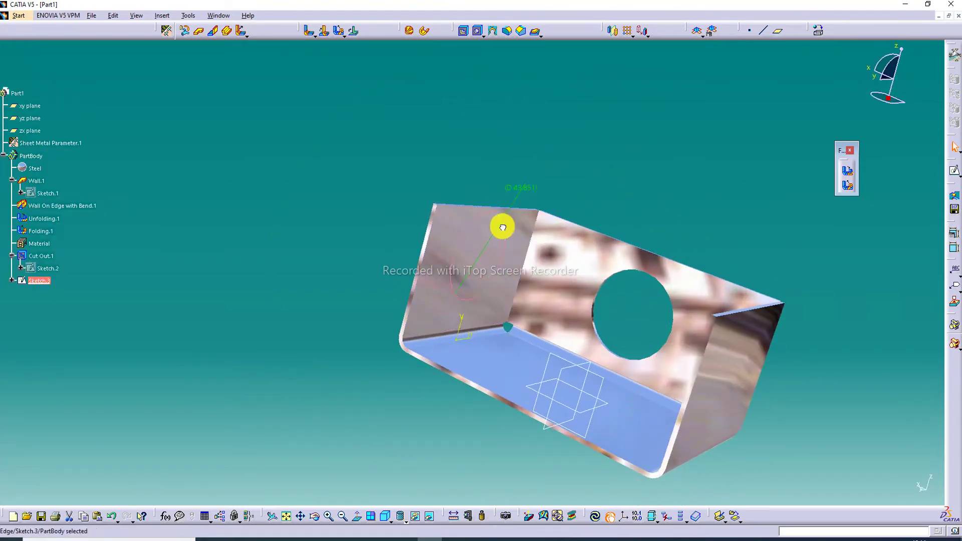
Step: Delete Sketch.3 and start a new sketch on the left side wall face
key("Delete")
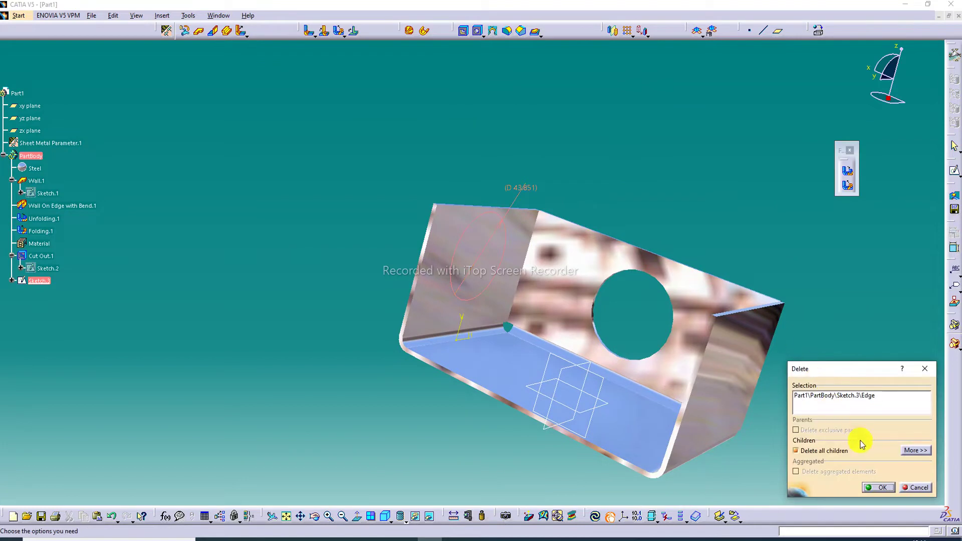
left_click(878, 490)
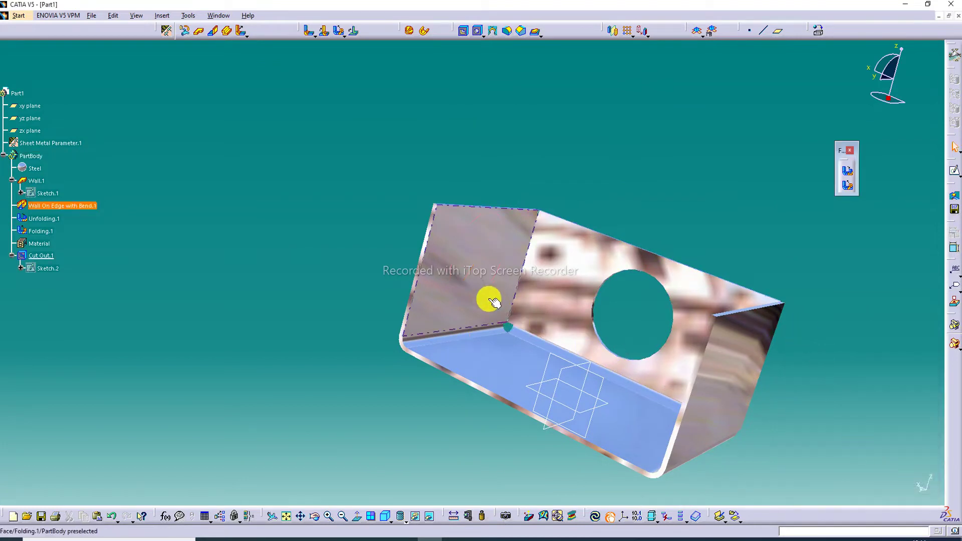
left_click(484, 268)
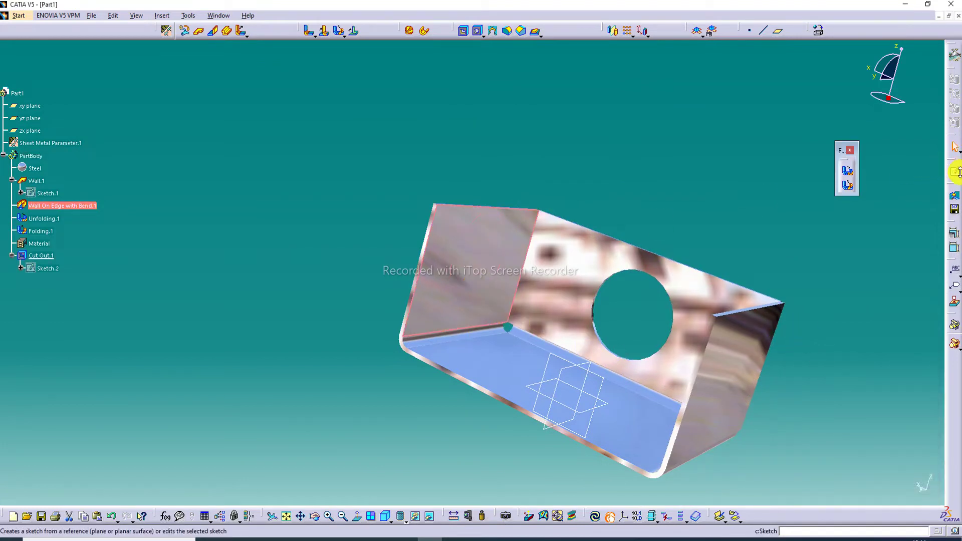
left_click(954, 174)
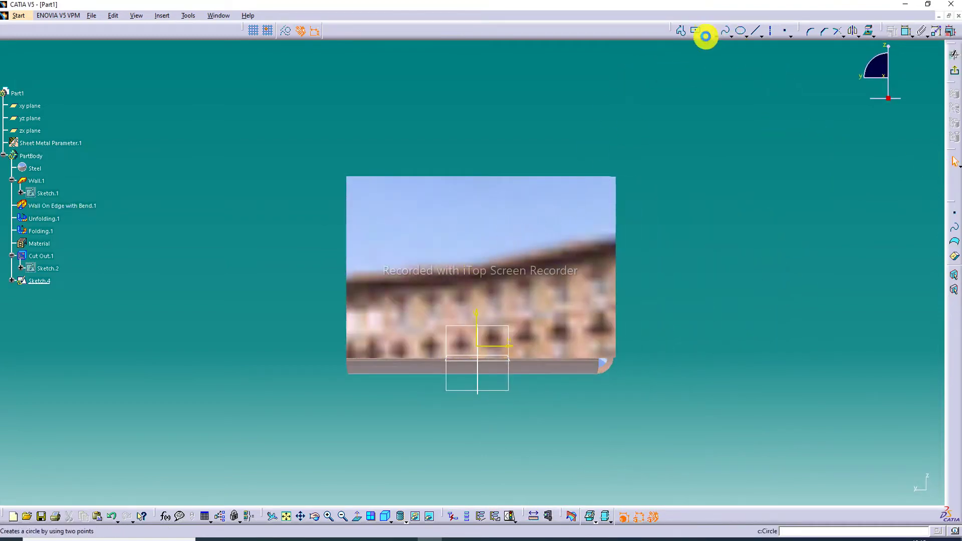
Step: Draw a circle centred on the wall in Sketch.4, nudge it lower, and exit the sketcher
left_click(706, 35)
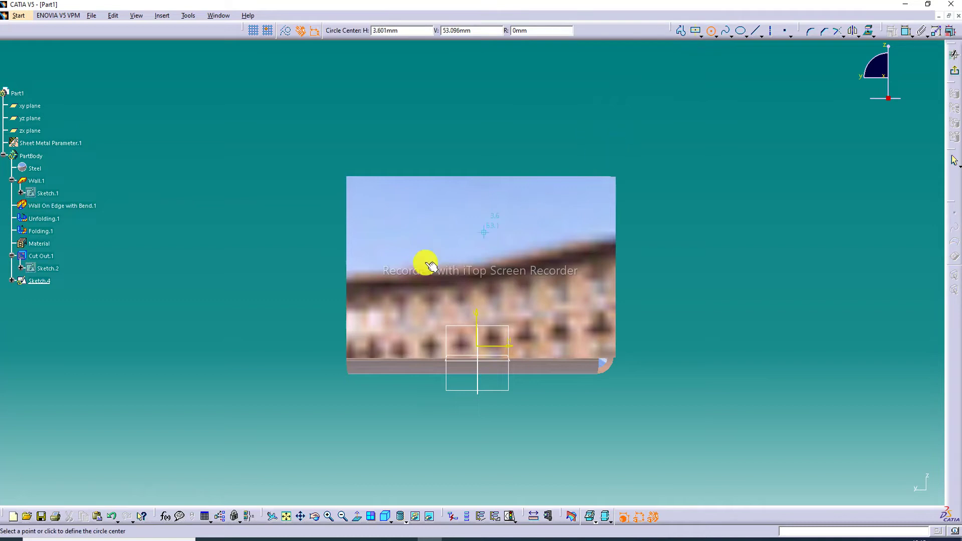
left_click(477, 266)
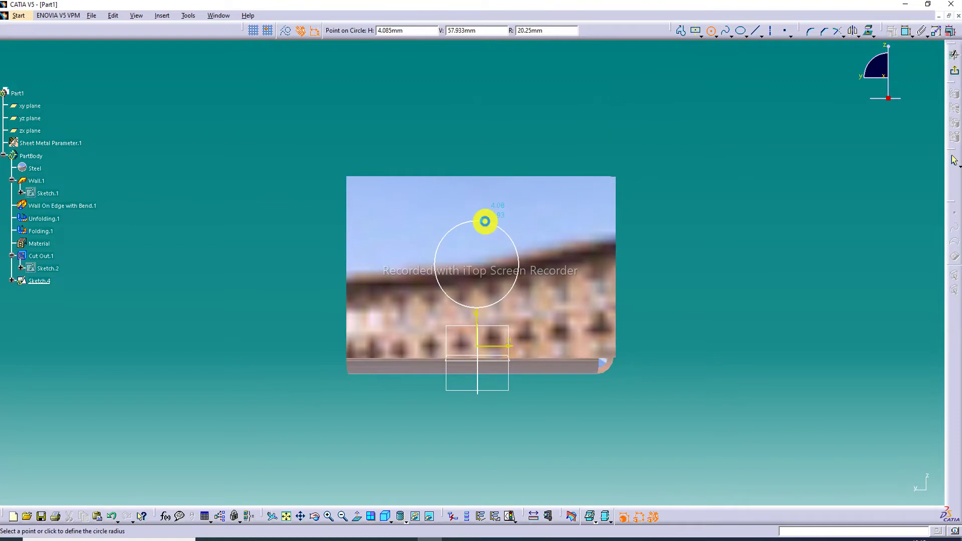
left_click(485, 221)
middle_click_drag(561, 121, 567, 170)
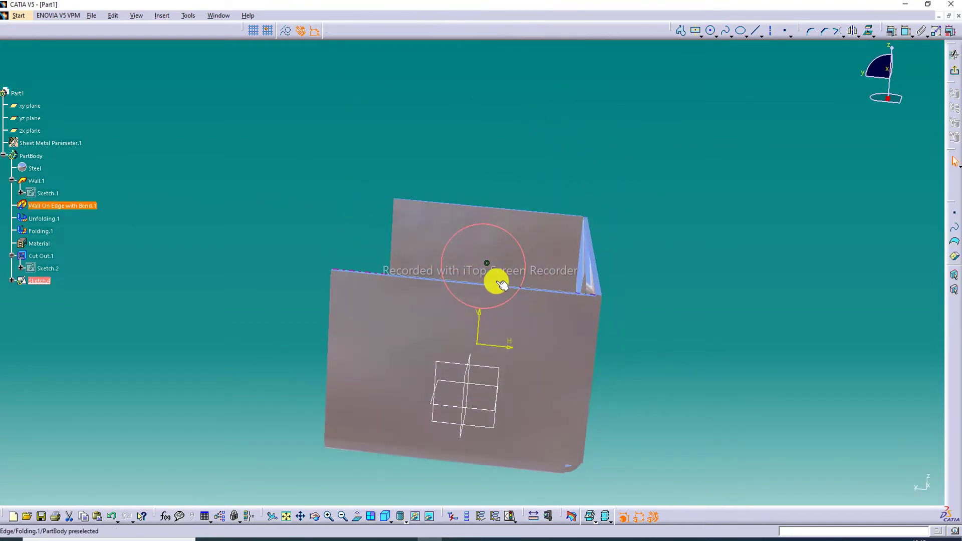
left_click_drag(483, 267, 486, 276)
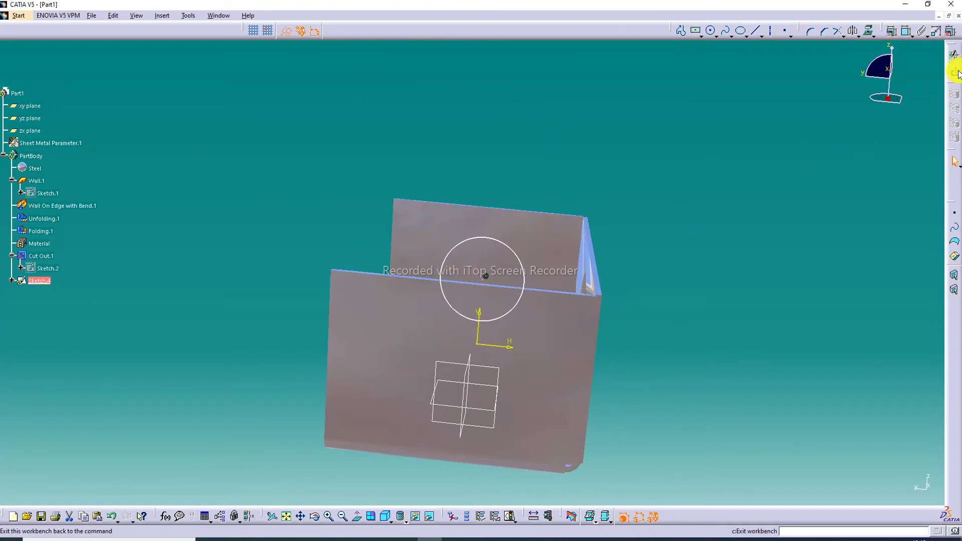
left_click(955, 54)
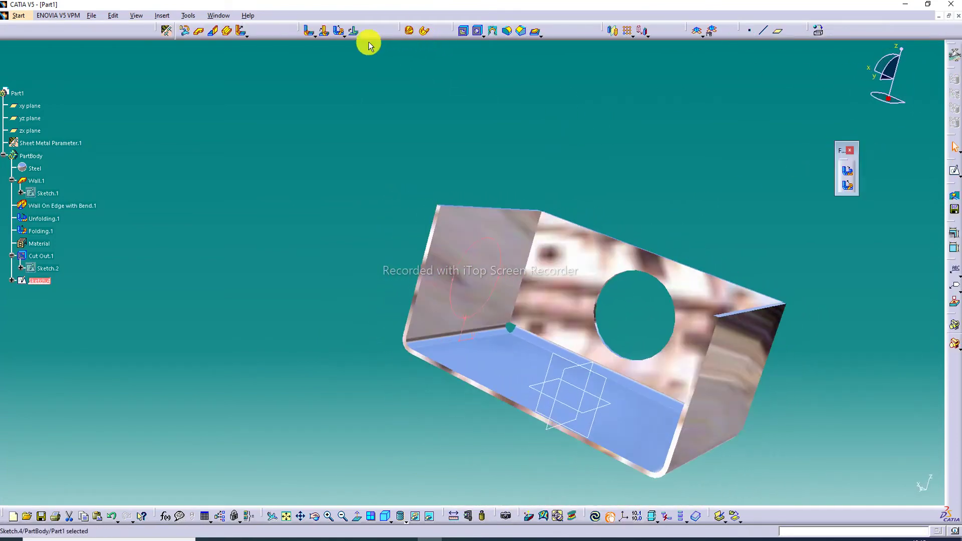
Step: Cut the Sketch.4 circle through the left wall as Cut Out.2, then show the isometric view
left_click(463, 30)
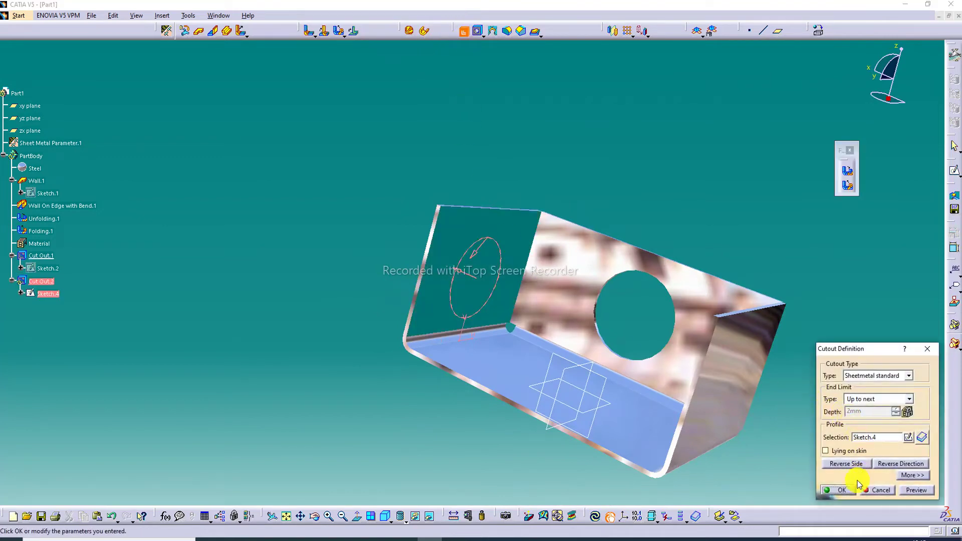
left_click(911, 490)
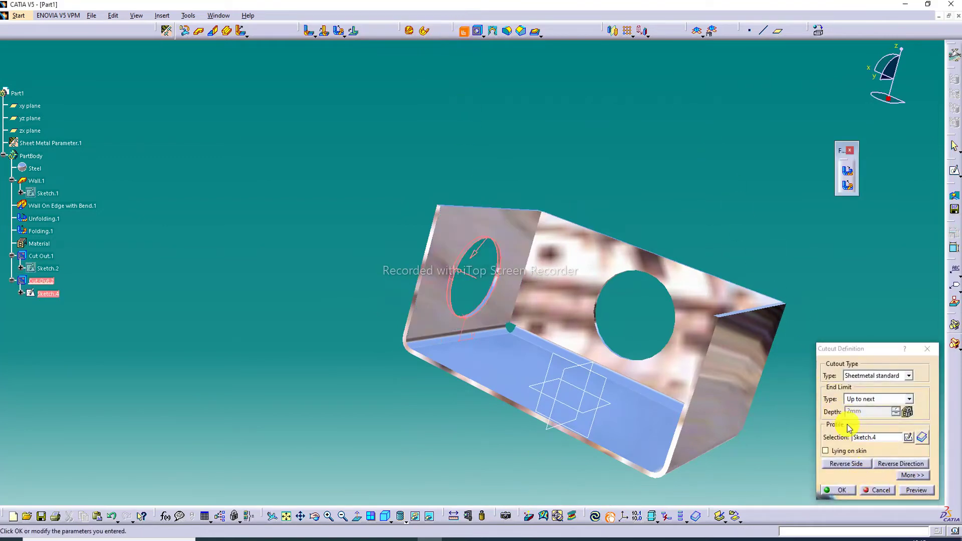
left_click(847, 491)
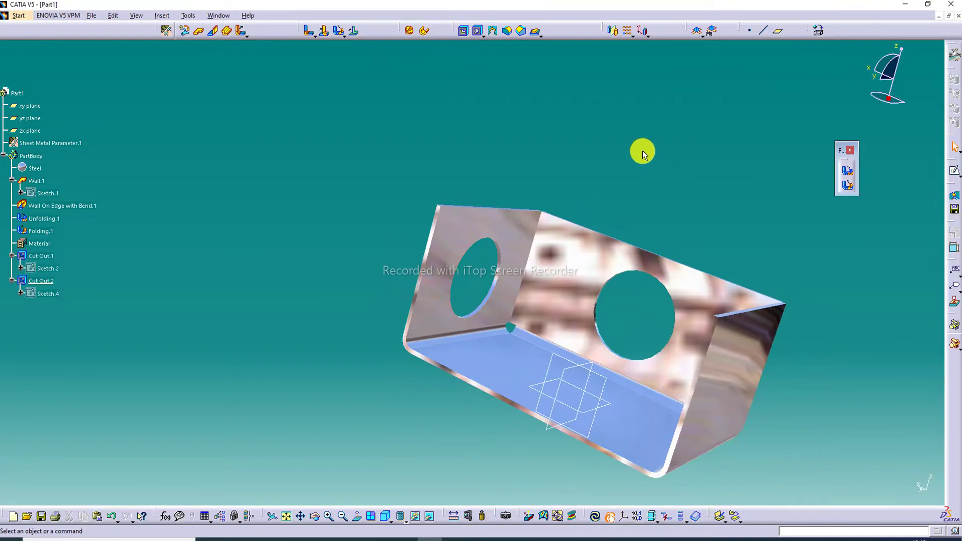
mouse_move(643, 150)
middle_mouse_down()
mouse_move(507, 215)
mouse_move(648, 142)
mouse_move(670, 155)
mouse_move(560, 181)
mouse_move(558, 127)
middle_mouse_up()
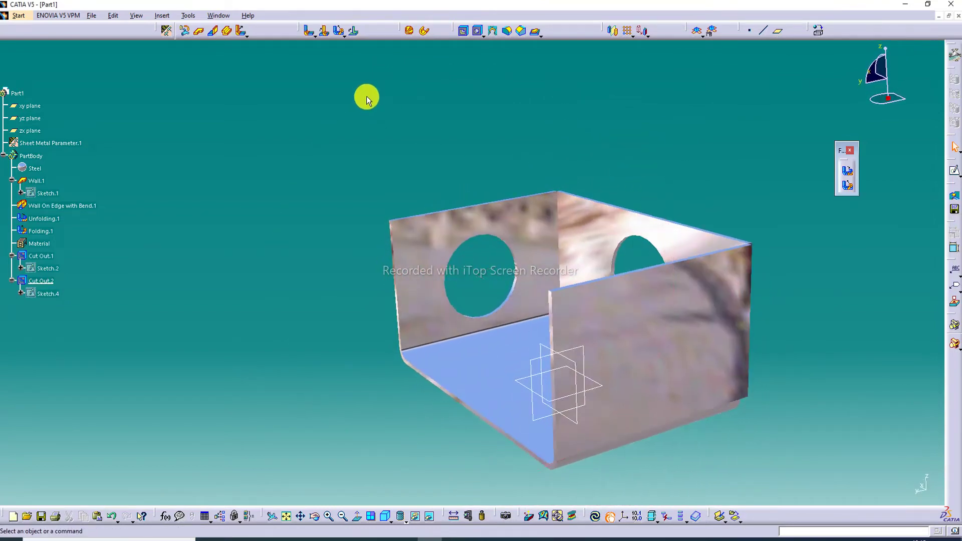
mouse_move(583, 163)
middle_mouse_down()
mouse_move(687, 184)
mouse_move(767, 247)
middle_mouse_up()
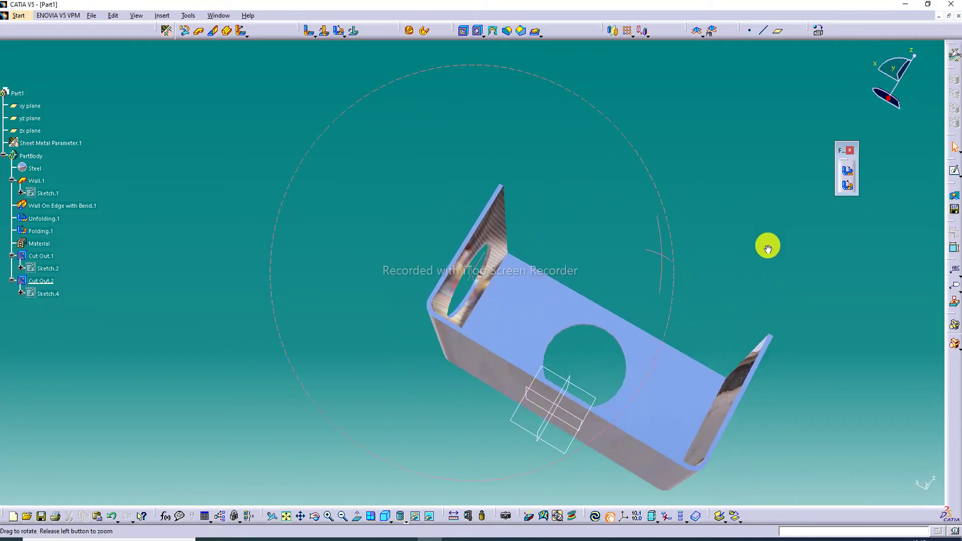
middle_click_drag(537, 127, 555, 374)
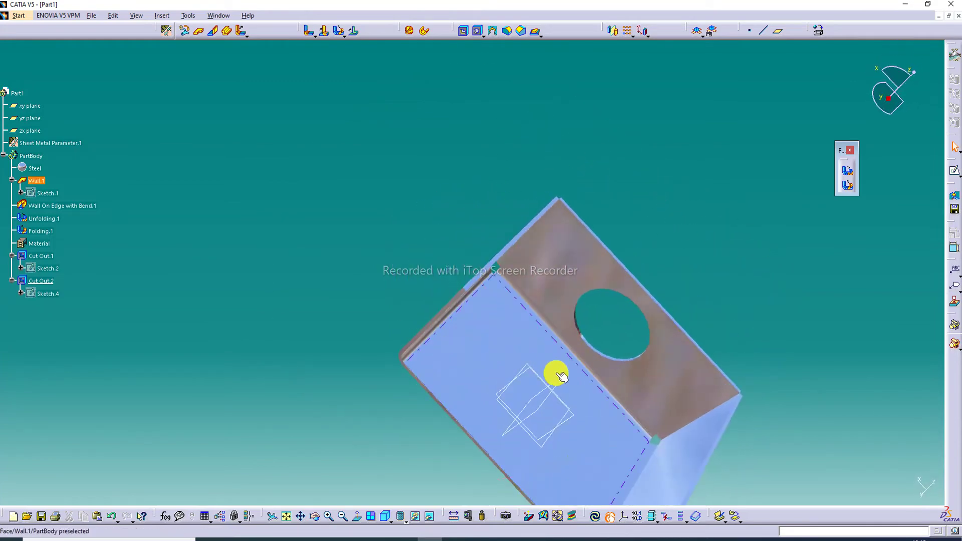
mouse_move(599, 396)
middle_mouse_down()
mouse_move(585, 390)
mouse_move(576, 290)
mouse_move(460, 167)
mouse_move(475, 204)
middle_mouse_up()
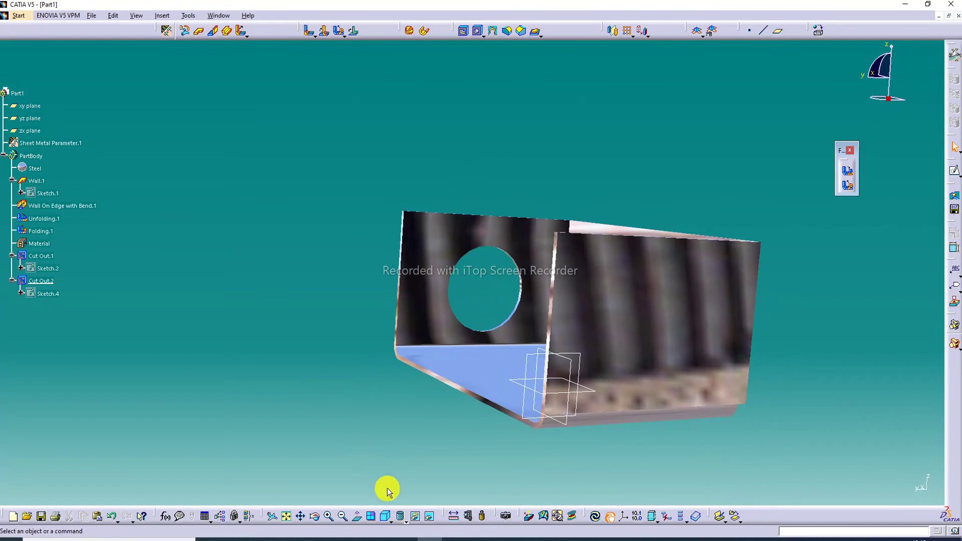
left_click(387, 517)
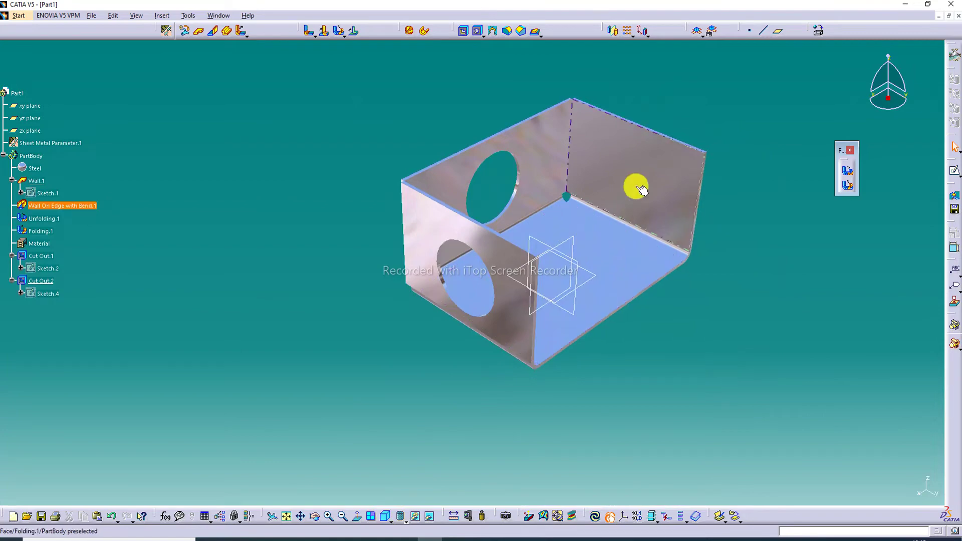
Step: Draw a circle on the other side wall in new Sketch.5 and exit the sketcher
left_click(956, 170)
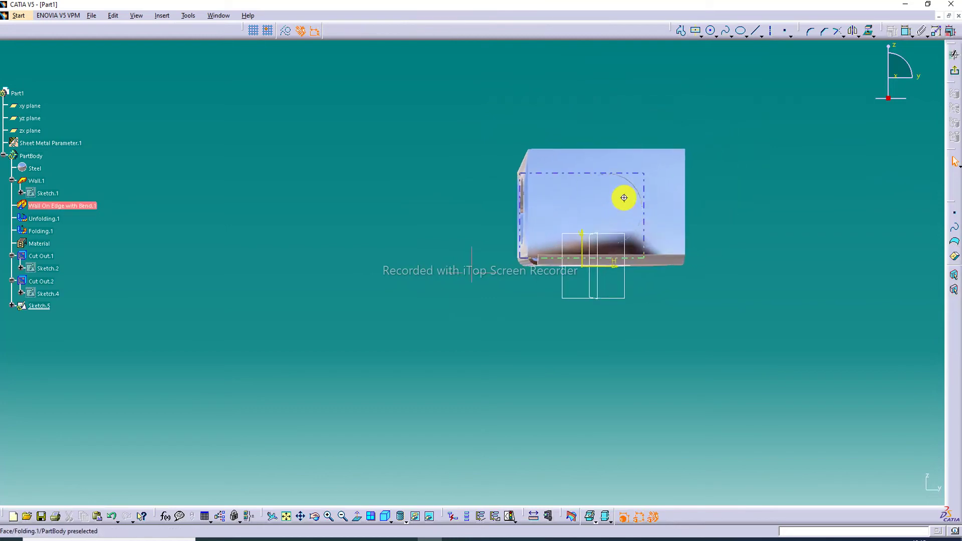
middle_click_drag(624, 198, 608, 236)
left_click(286, 516)
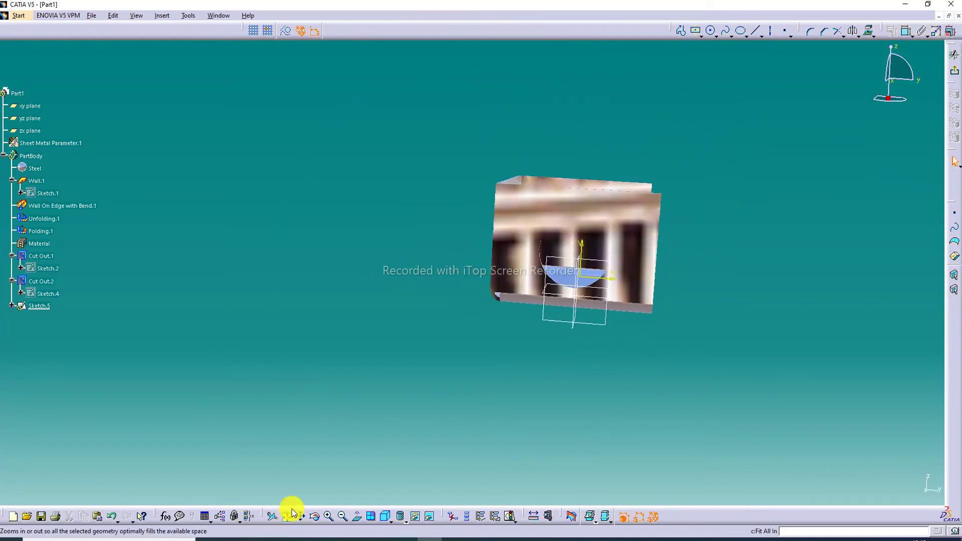
left_click(711, 30)
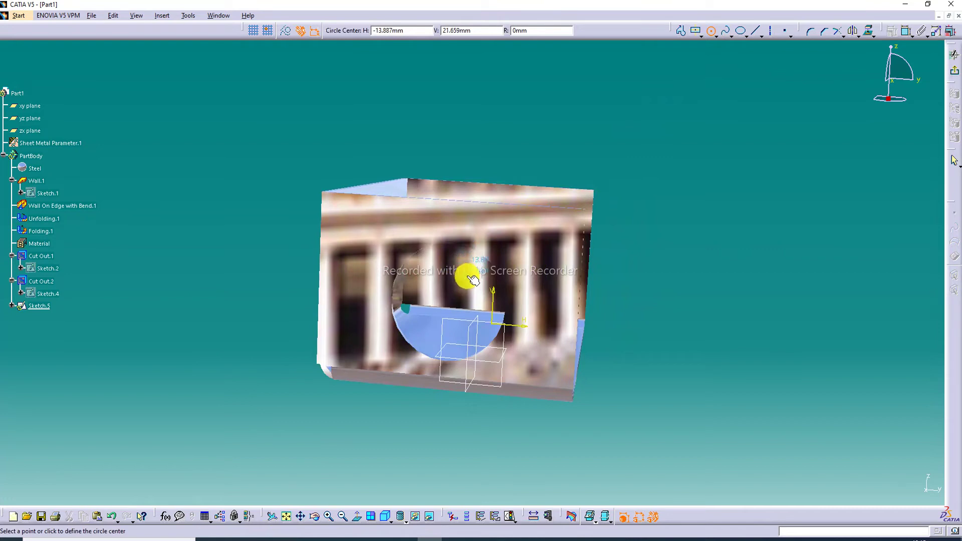
left_click(464, 278)
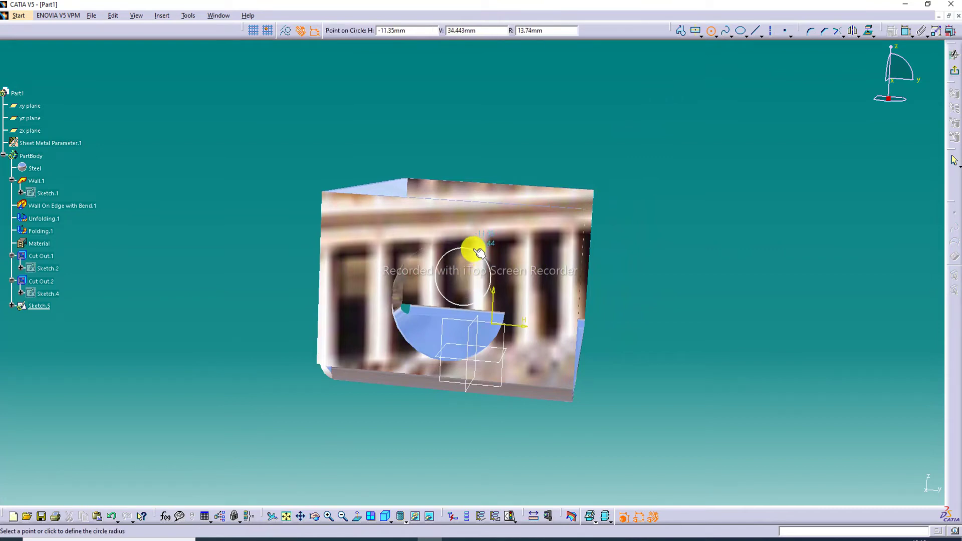
left_click(474, 239)
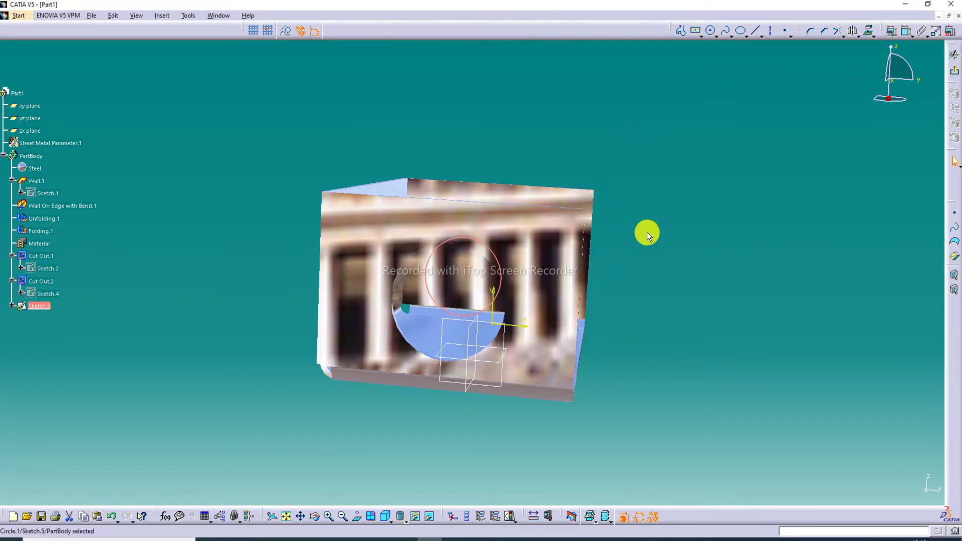
left_click(955, 54)
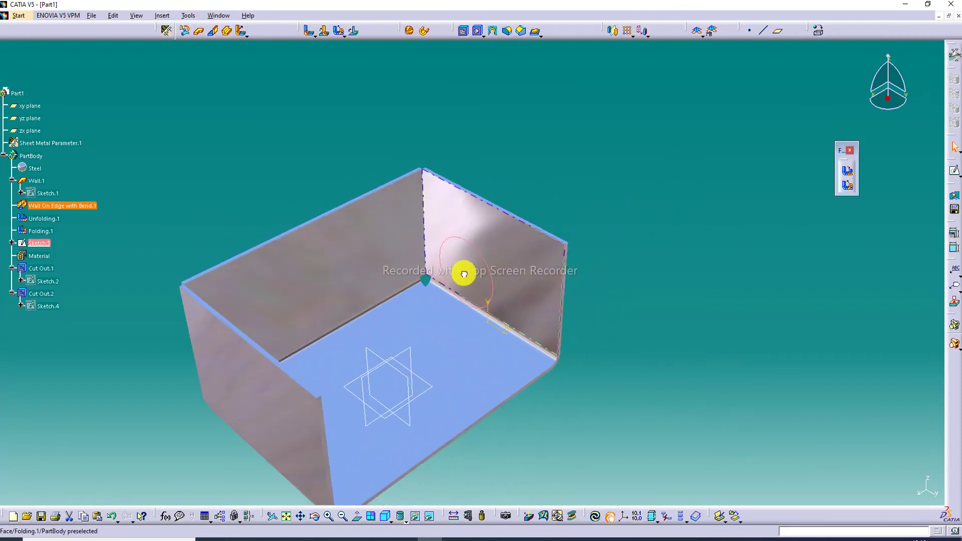
Step: Reopen Sketch.5 for editing and select its circle and centre point
mouse_move(480, 279)
middle_mouse_down()
mouse_move(451, 301)
mouse_move(323, 339)
middle_mouse_up()
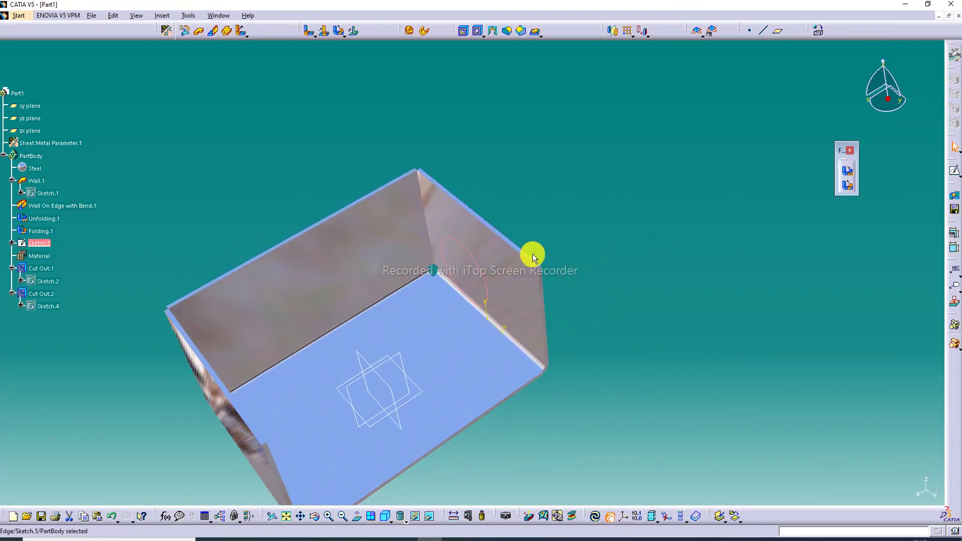
mouse_move(533, 254)
middle_mouse_down()
mouse_move(499, 283)
mouse_move(275, 350)
middle_mouse_up()
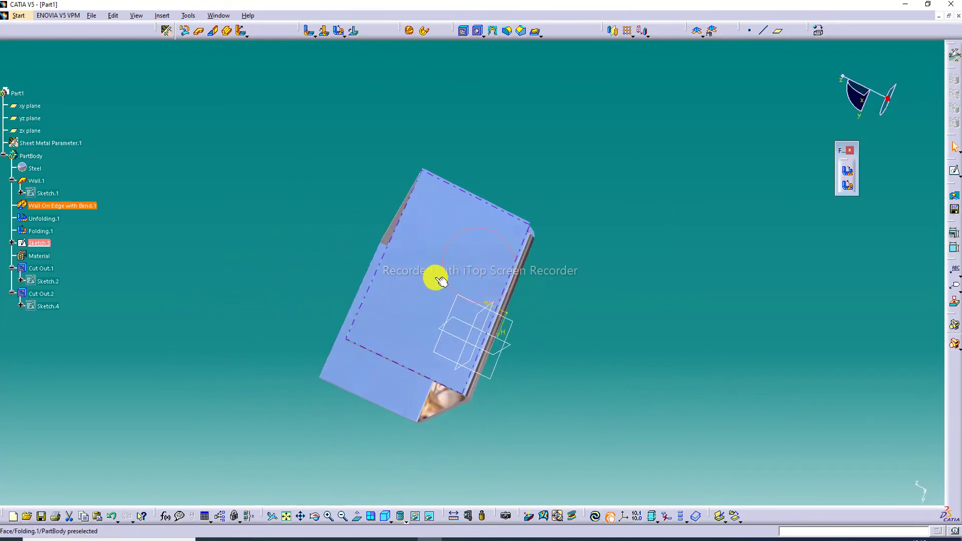
right_click(453, 243)
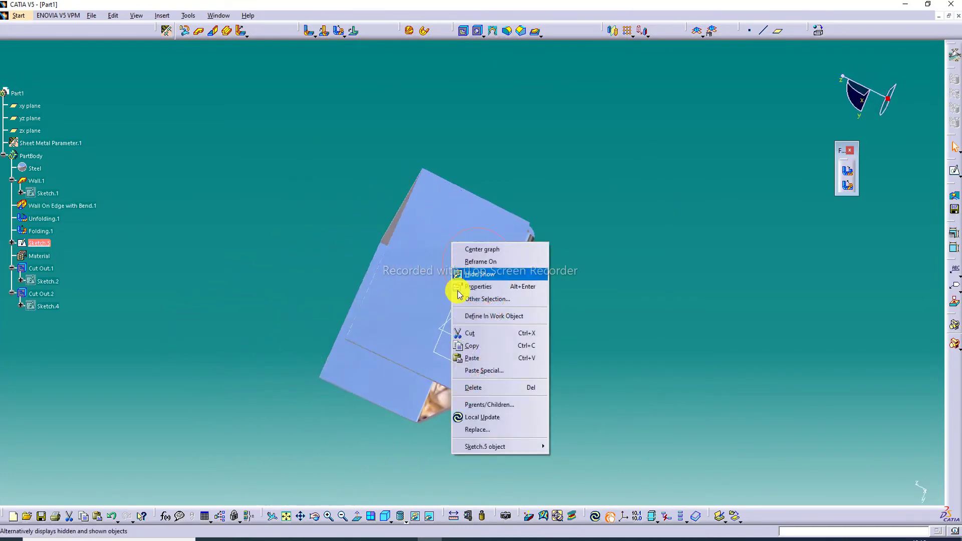
mouse_move(497, 447)
left_click(566, 446)
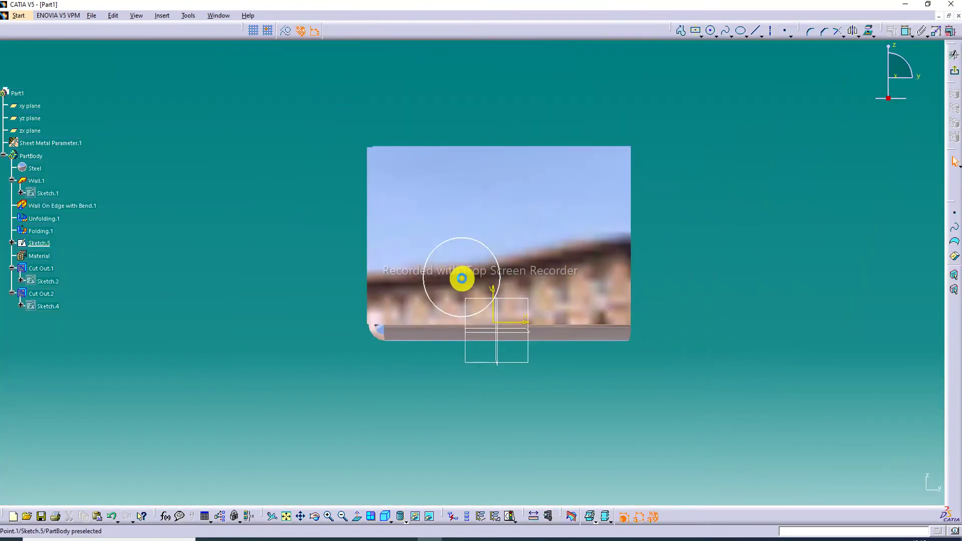
left_click(462, 278)
left_click(497, 239)
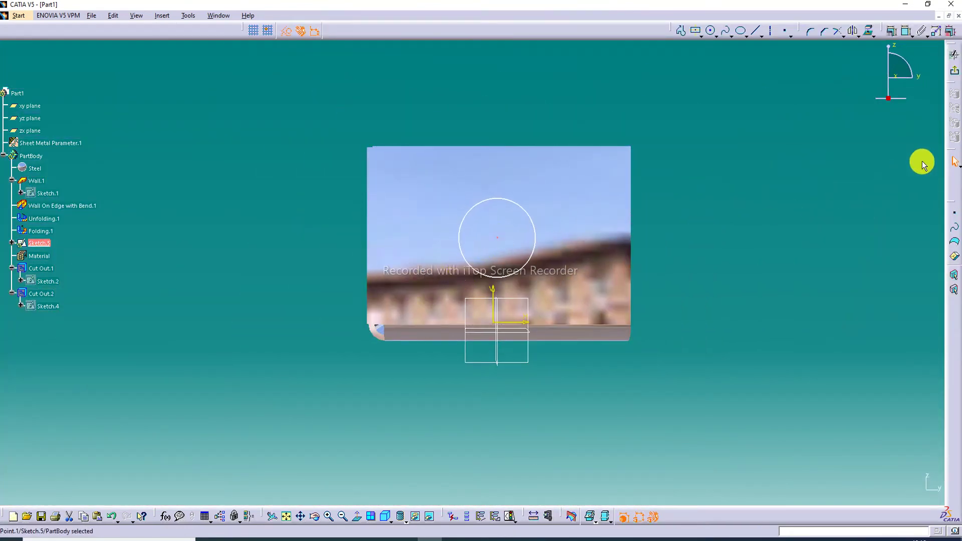
Step: Add a radius dimension to the circle and set it to 25 mm
left_click(901, 33)
left_click(525, 213)
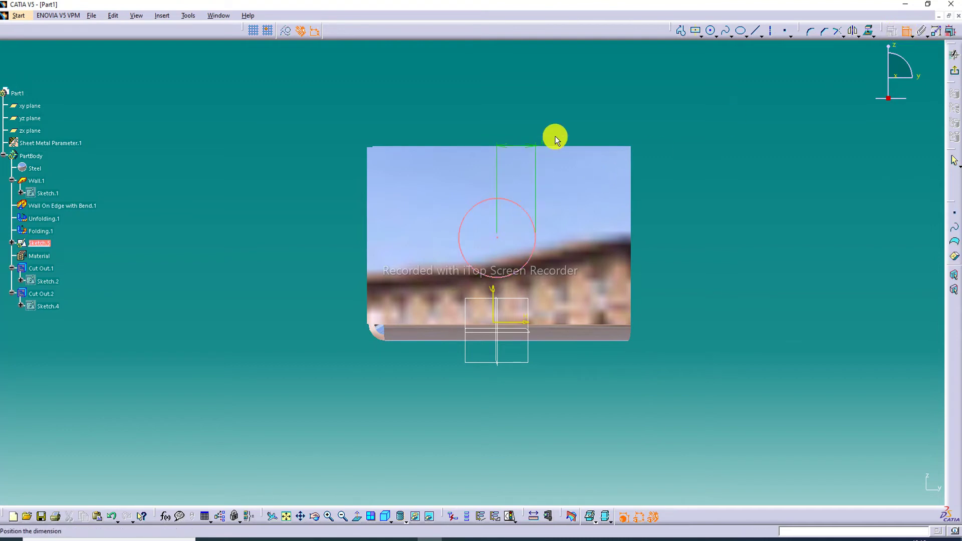
left_click(567, 113)
double_click(567, 115)
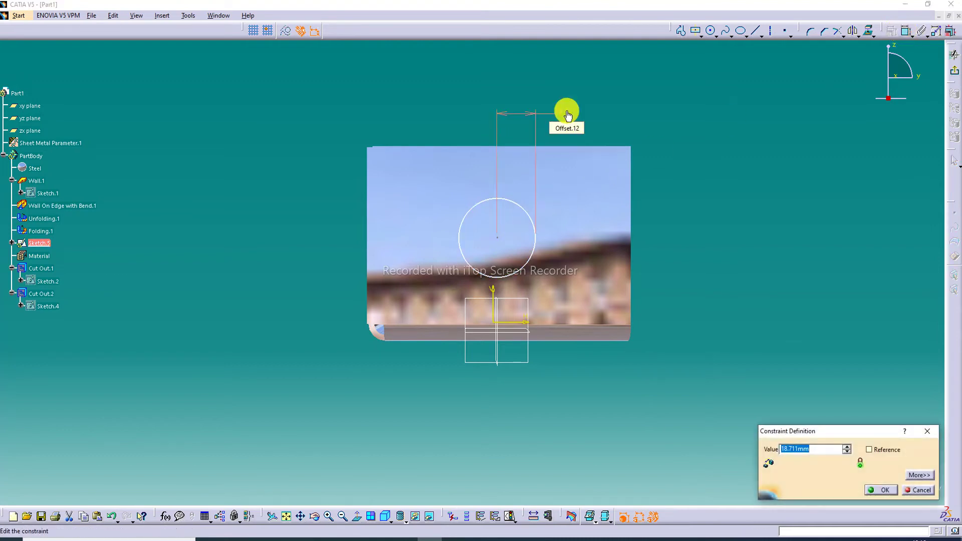
key("Return")
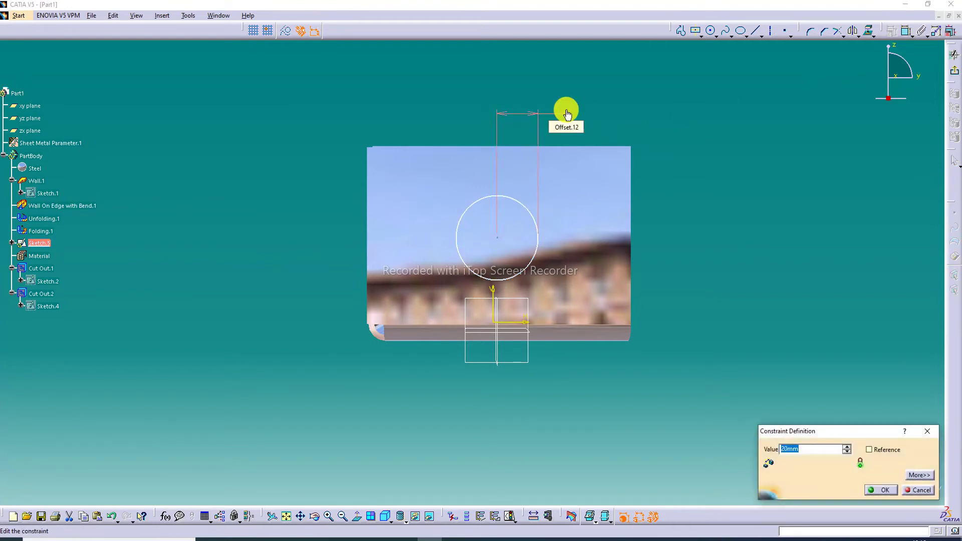
key("Return")
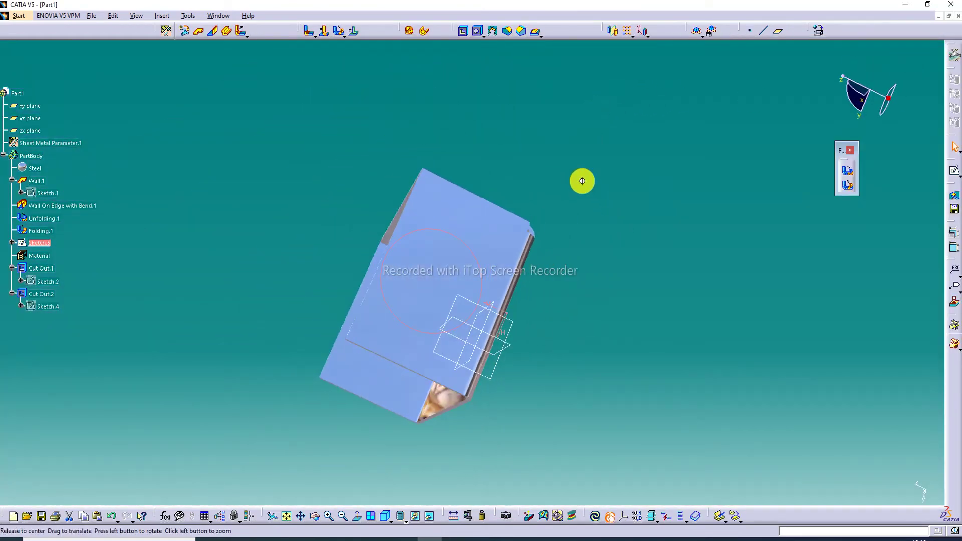
Step: Reopen Sketch.5 and change the circle's radius dimension to 20 mm
mouse_move(582, 181)
middle_mouse_down()
mouse_move(656, 220)
mouse_move(602, 233)
mouse_move(597, 211)
middle_mouse_up()
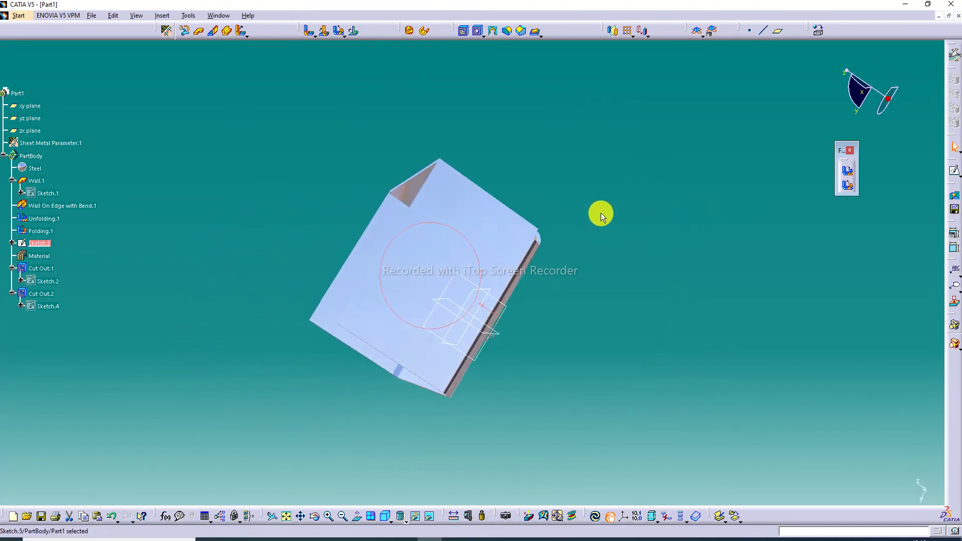
right_click(454, 230)
mouse_move(500, 435)
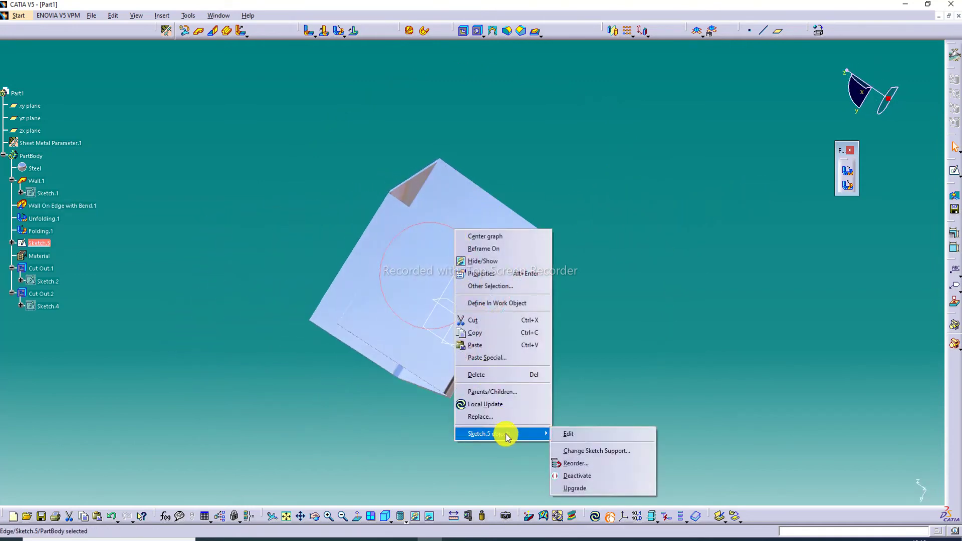
left_click(572, 433)
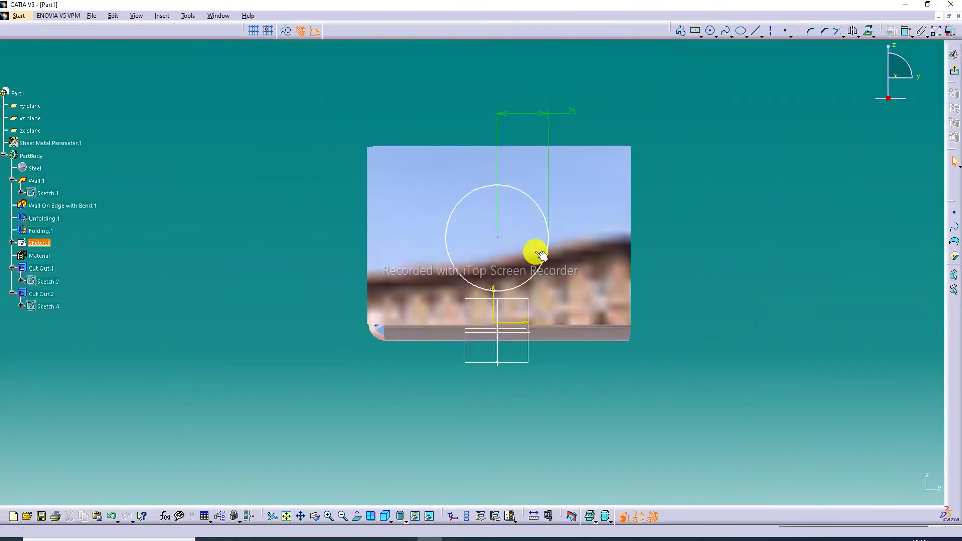
double_click(580, 113)
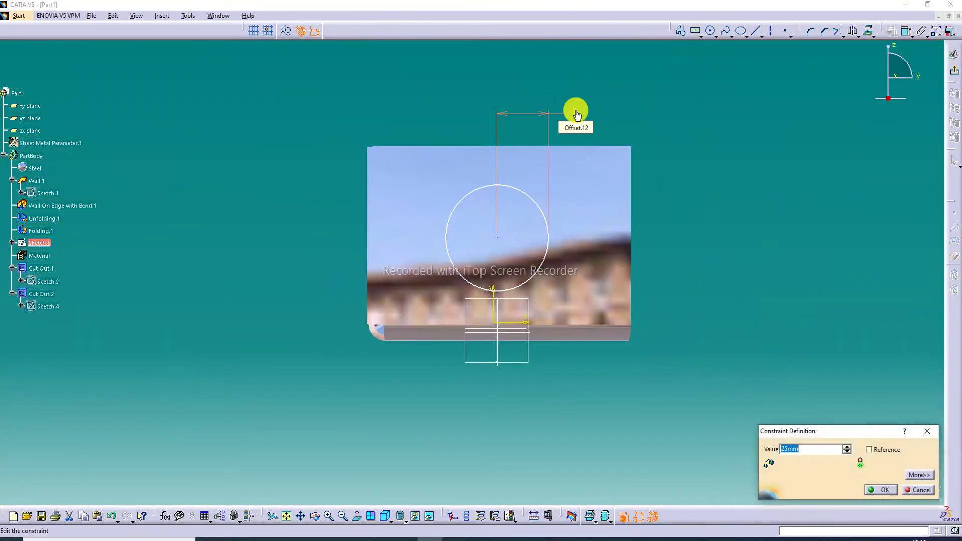
key("Return")
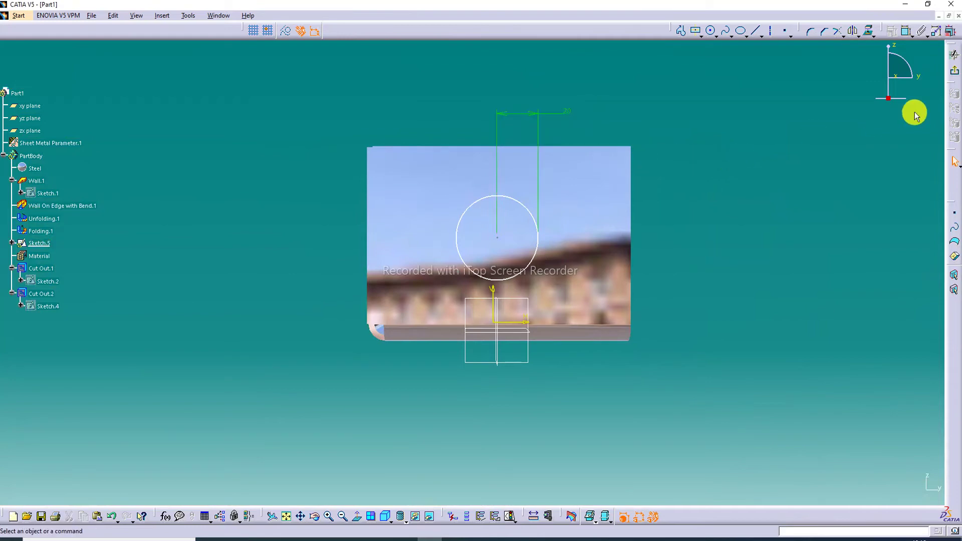
Step: Exit the sketcher, cut a trial hole from Sketch.5 through the side wall, then undo it
left_click(954, 54)
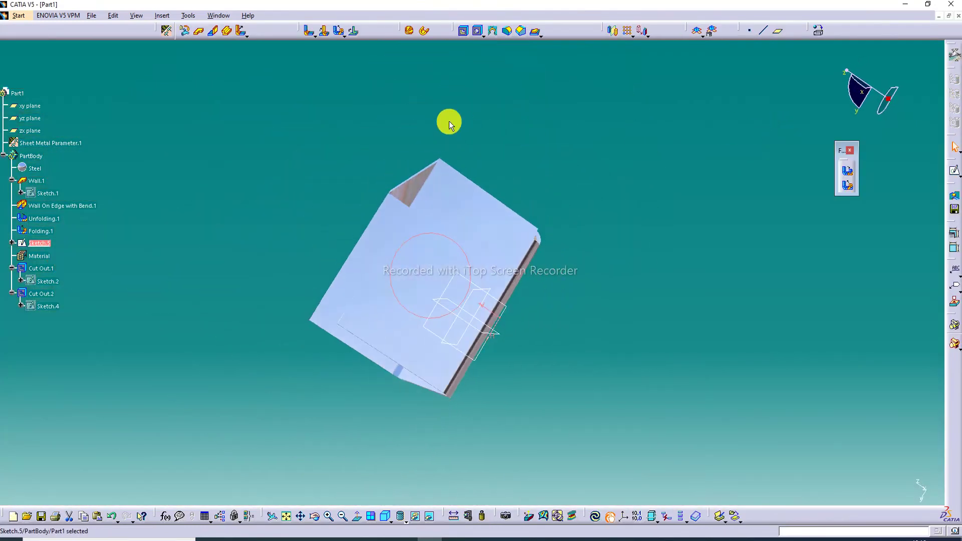
left_click(463, 31)
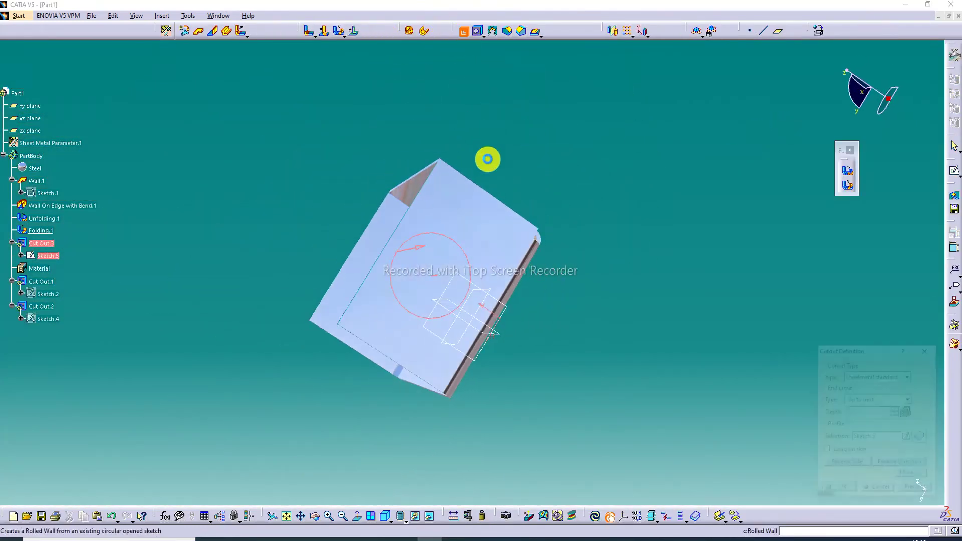
mouse_move(555, 305)
middle_mouse_down()
mouse_move(656, 208)
mouse_move(738, 188)
middle_mouse_up()
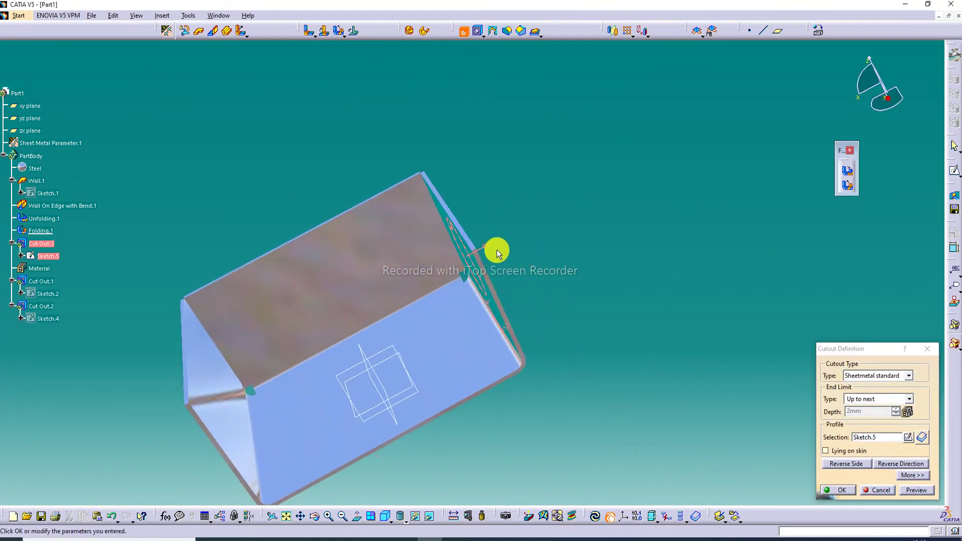
mouse_move(531, 241)
middle_mouse_down()
mouse_move(458, 275)
mouse_move(452, 287)
mouse_move(461, 297)
middle_mouse_up()
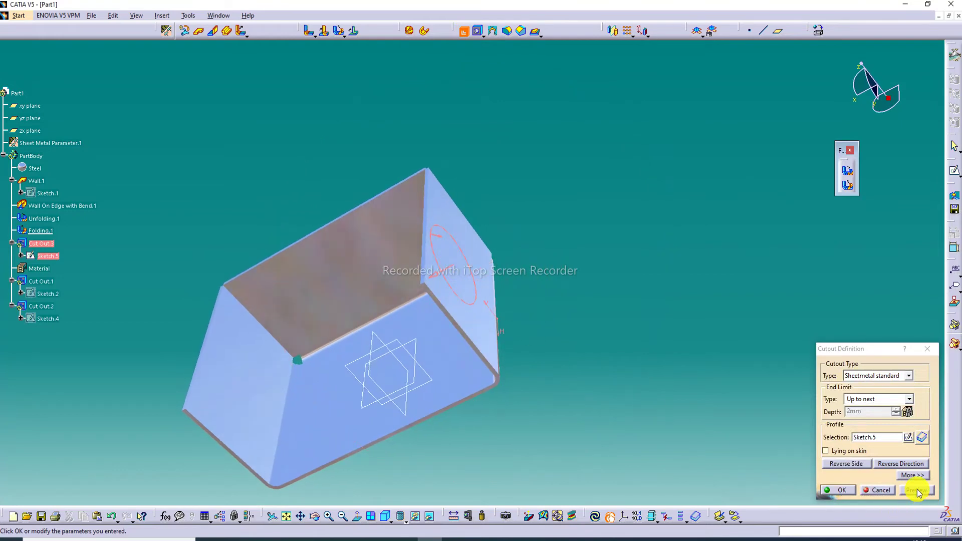
left_click(837, 490)
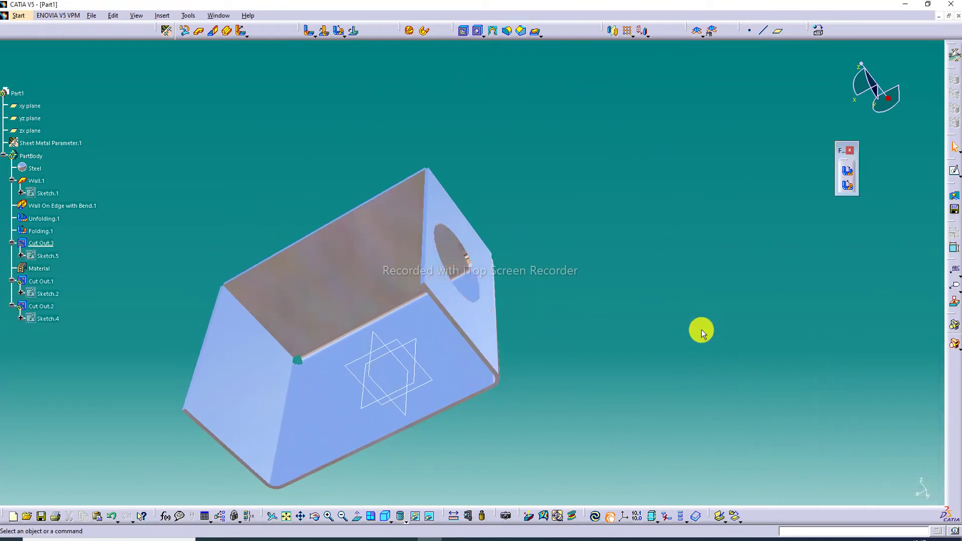
mouse_move(341, 167)
middle_mouse_down()
mouse_move(512, 157)
mouse_move(353, 205)
middle_mouse_up()
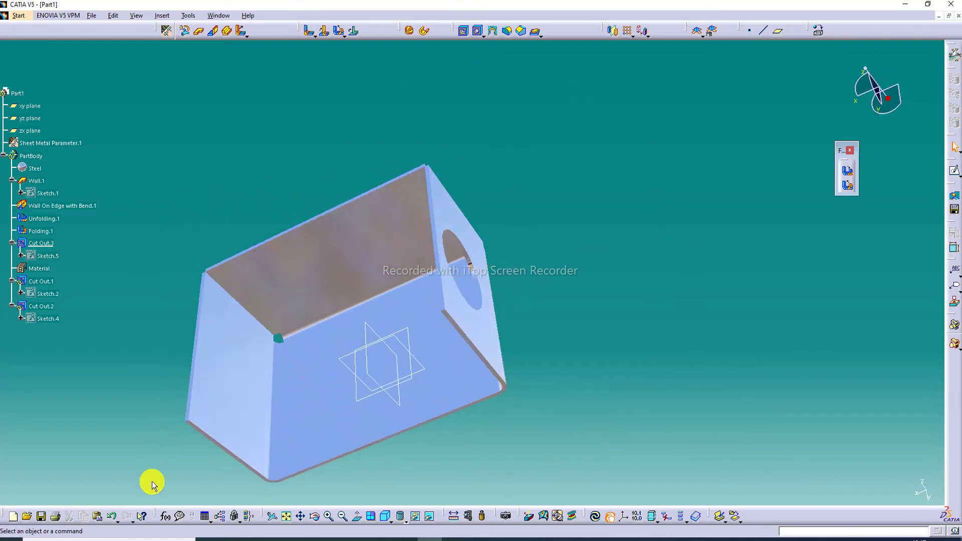
left_click(113, 517)
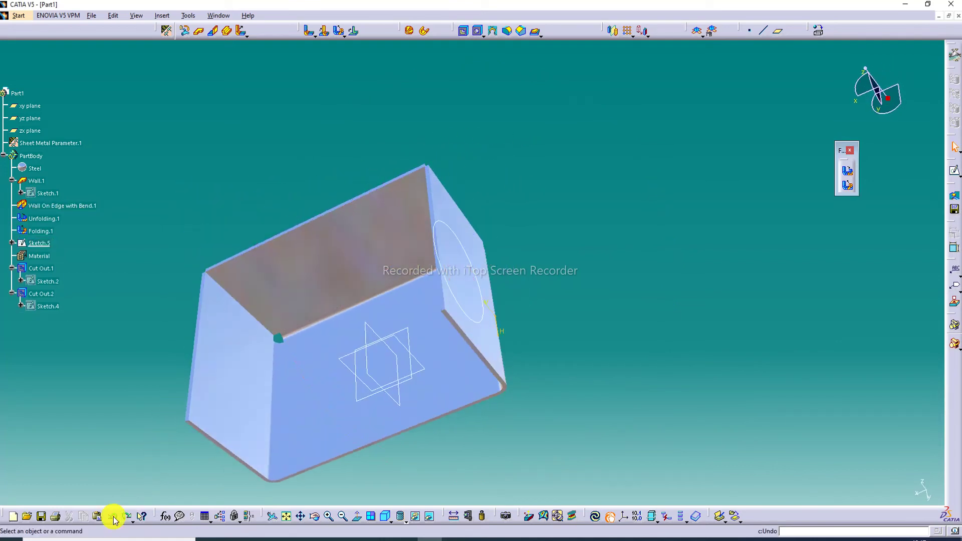
Step: Undo once more, then recreate Cut Out.3 from Sketch.5 with Up to next through the side wall
left_click(114, 517)
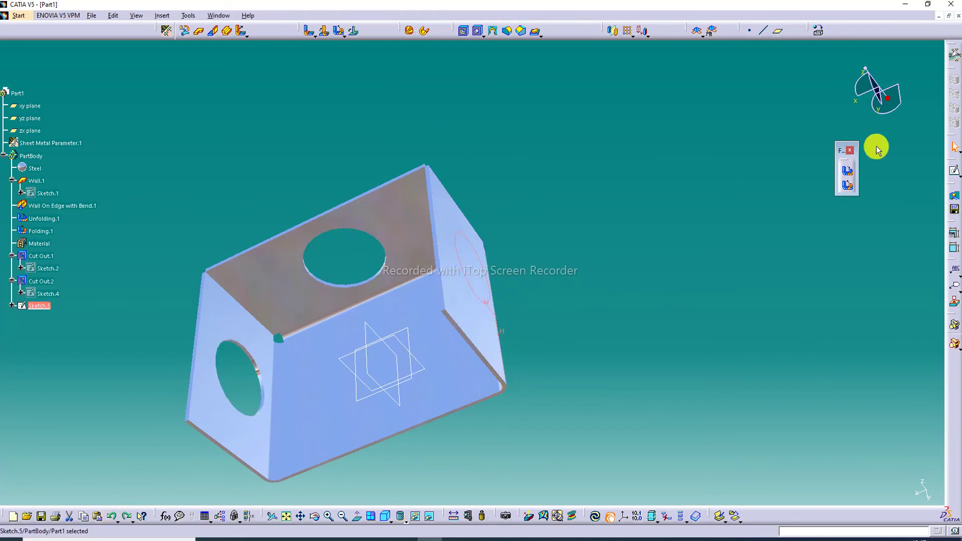
left_click(465, 31)
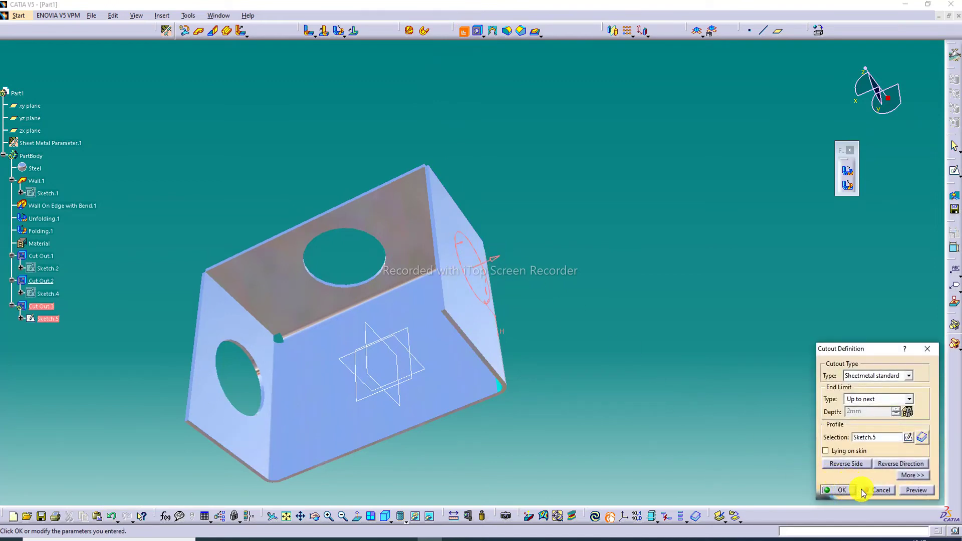
left_click(915, 490)
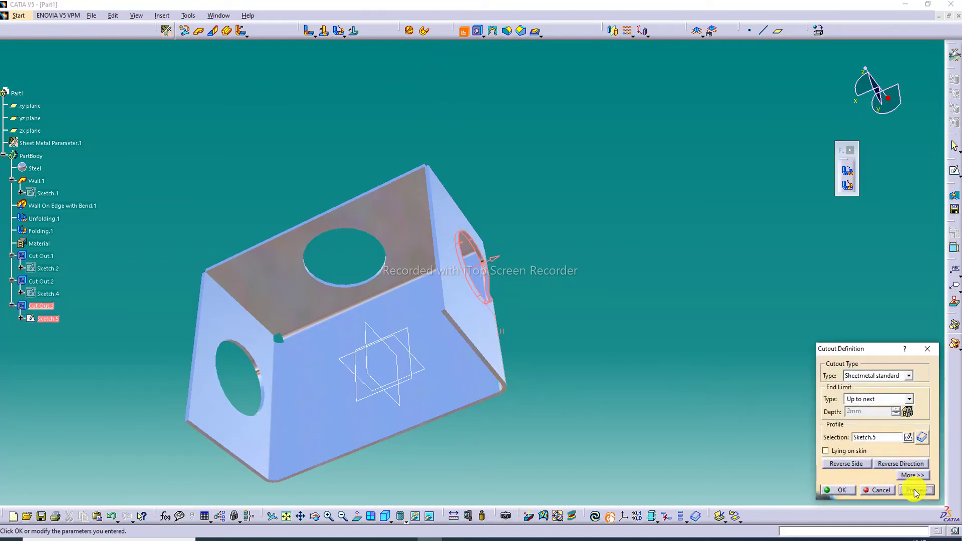
left_click(846, 493)
mouse_move(323, 224)
middle_mouse_down()
mouse_move(470, 159)
mouse_move(457, 215)
mouse_move(507, 182)
middle_mouse_up()
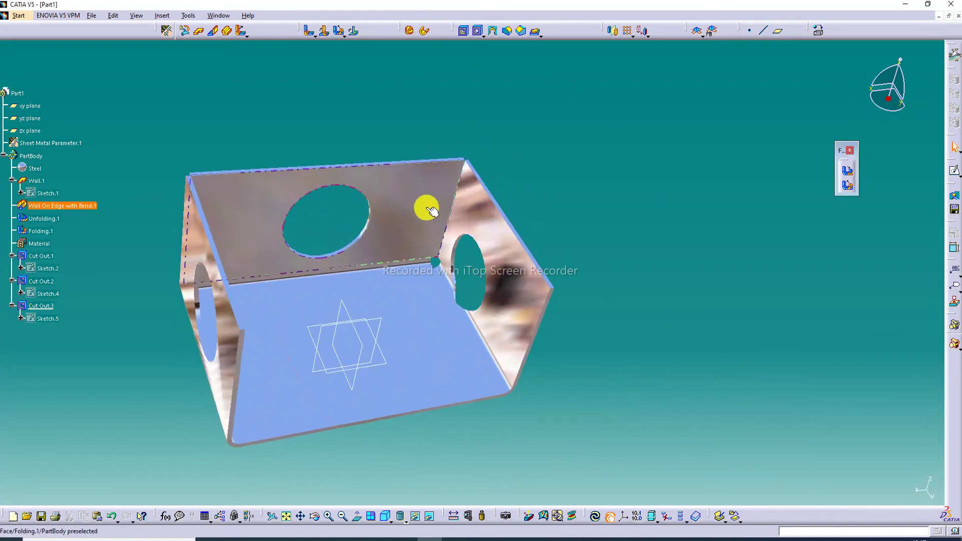
mouse_move(365, 275)
middle_mouse_down()
mouse_move(288, 247)
mouse_move(405, 200)
middle_mouse_up()
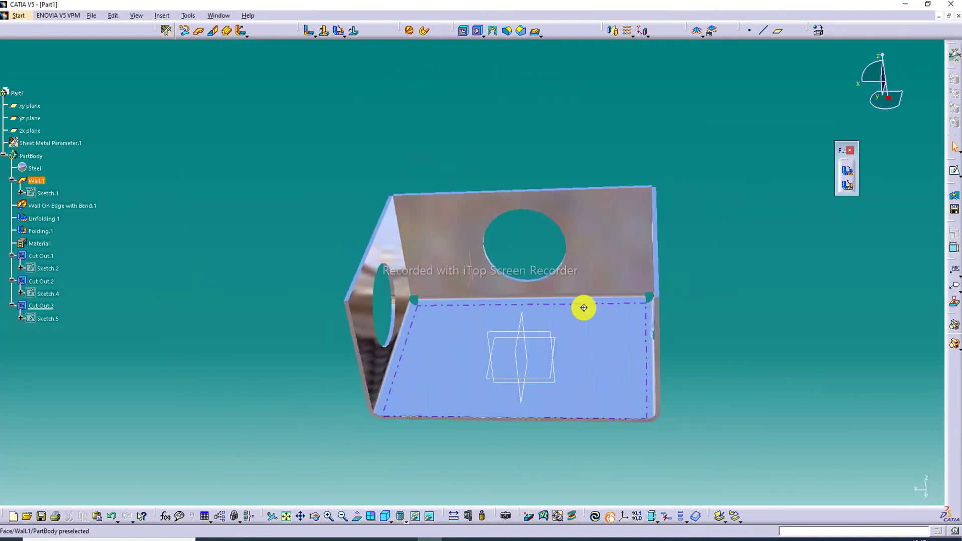
middle_click_drag(578, 310, 609, 290)
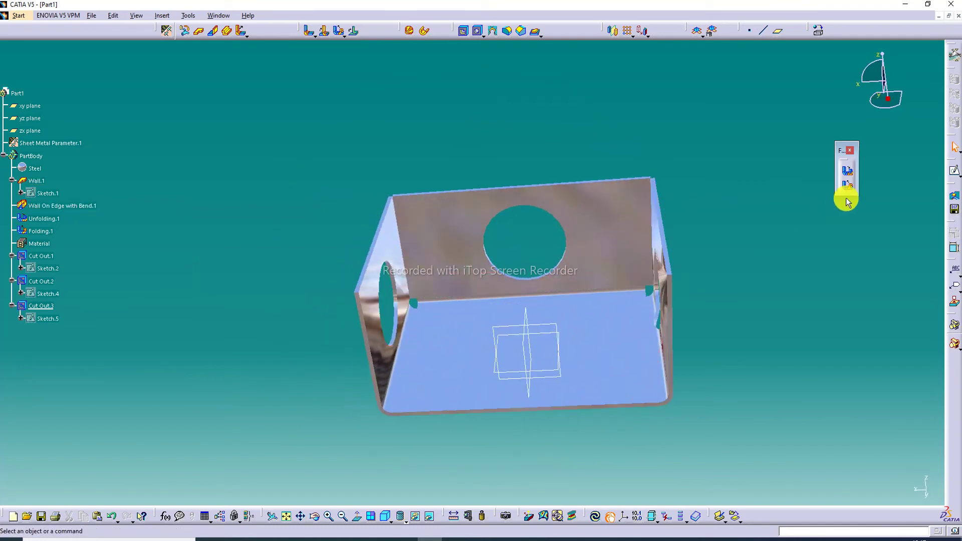
Step: Unfold the tray around the floor face, flattening the left, back and right walls
left_click(847, 172)
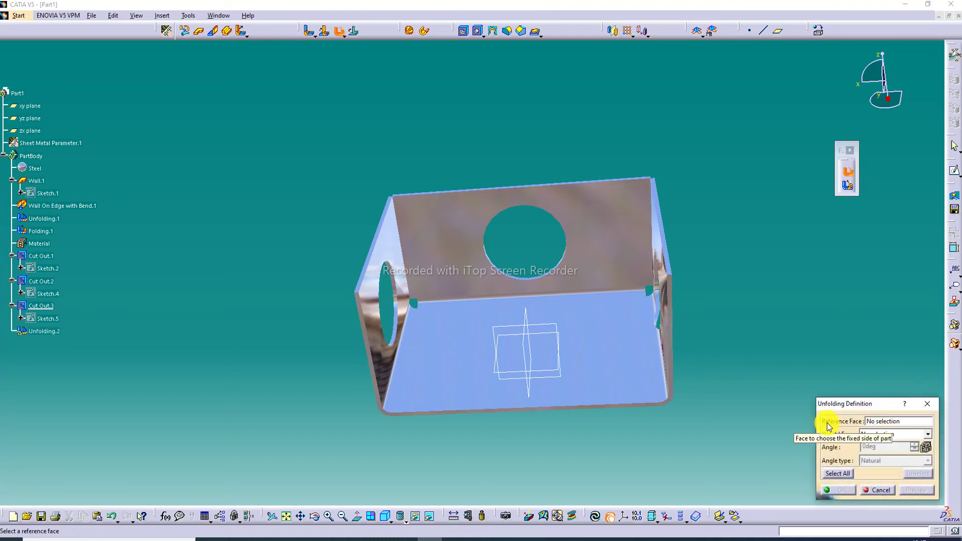
left_click(624, 333)
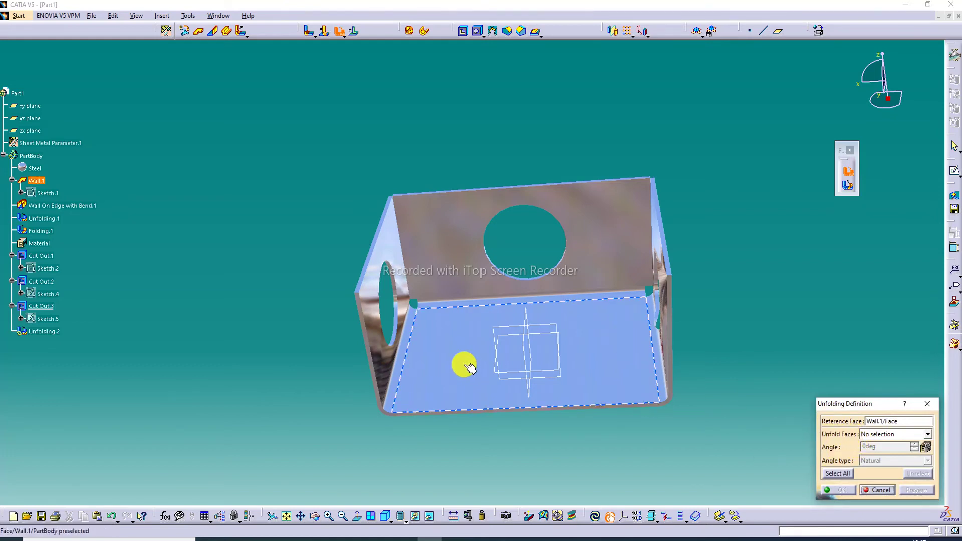
left_click(408, 337)
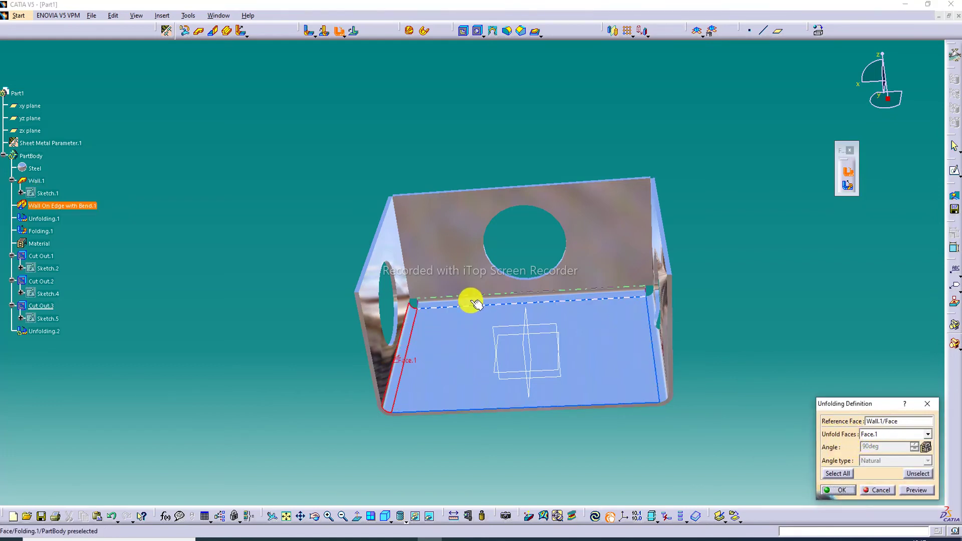
left_click(472, 306)
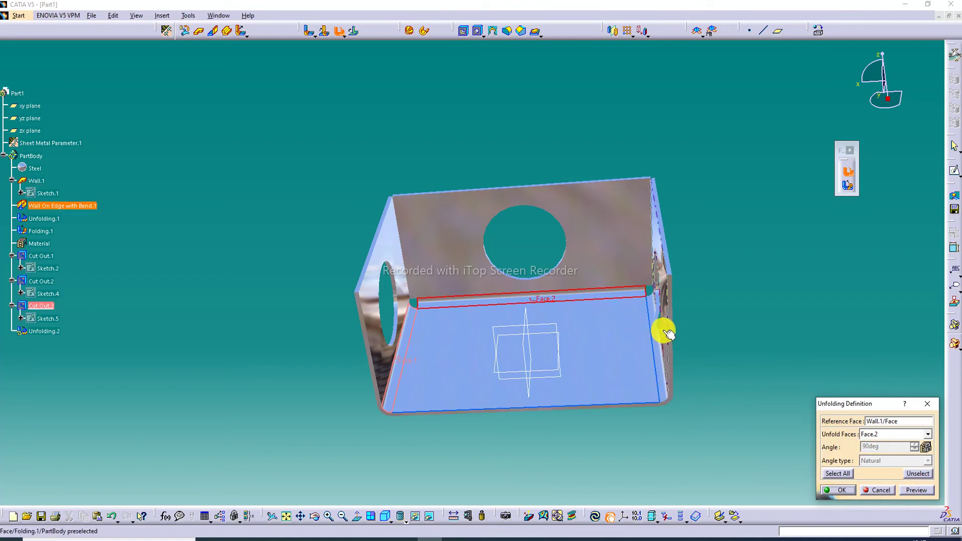
left_click(658, 366)
left_click(916, 491)
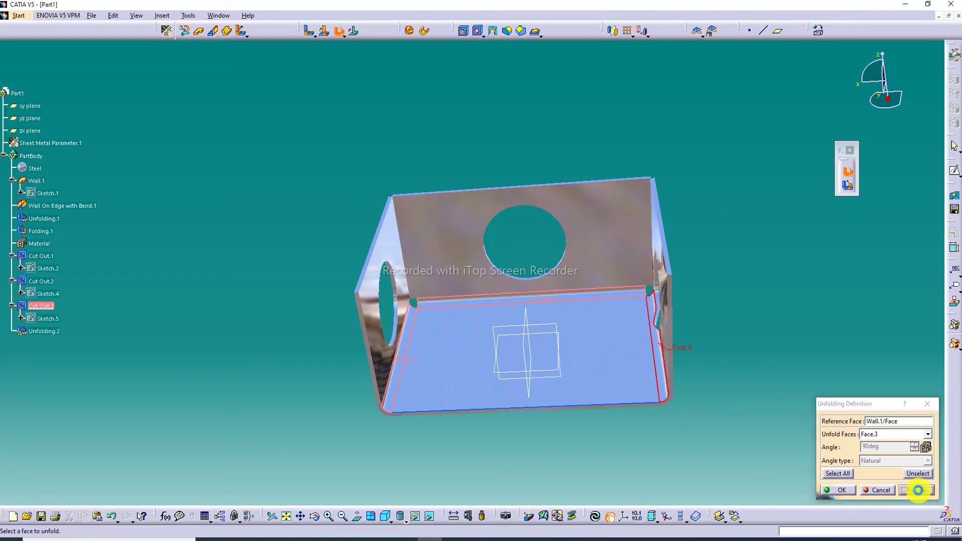
left_click(848, 493)
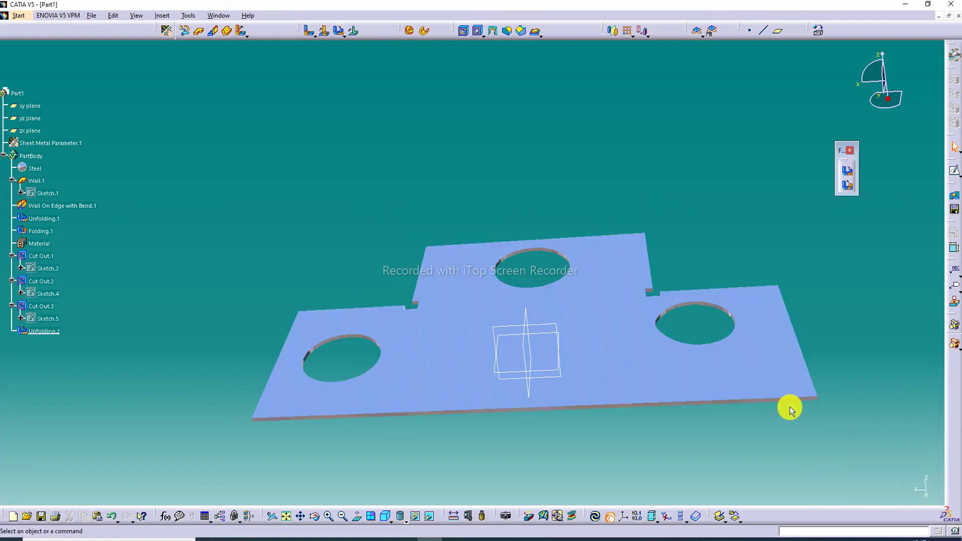
middle_click_drag(617, 316, 578, 279)
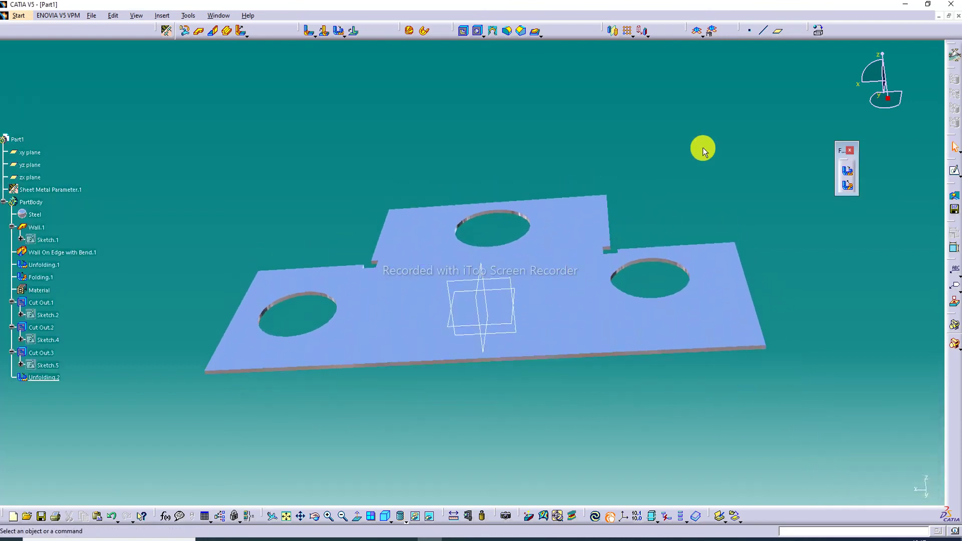
Step: Fold the left, back and right walls back up around the floor face as Folding.2
left_click(287, 515)
mouse_move(555, 223)
middle_mouse_down()
mouse_move(503, 288)
mouse_move(406, 346)
mouse_move(586, 309)
middle_mouse_up()
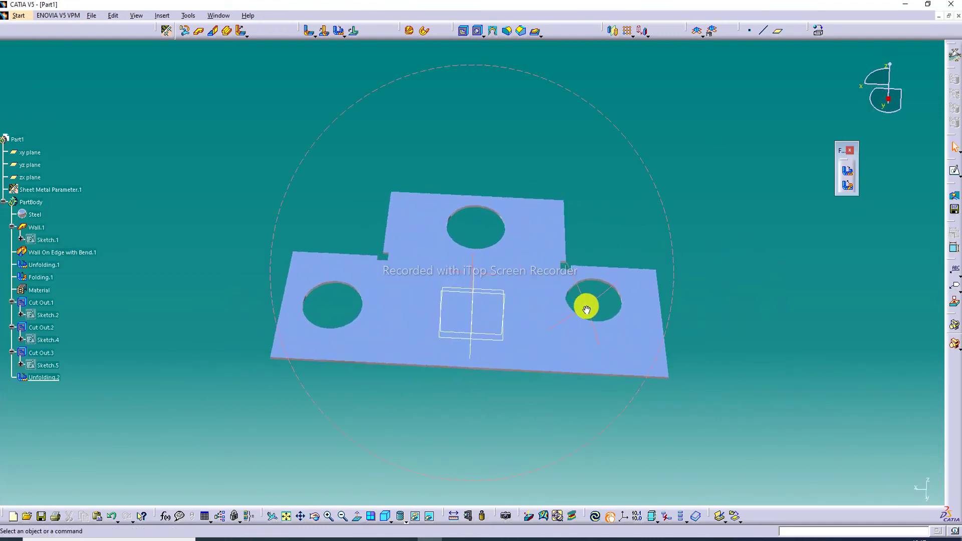
left_click(848, 186)
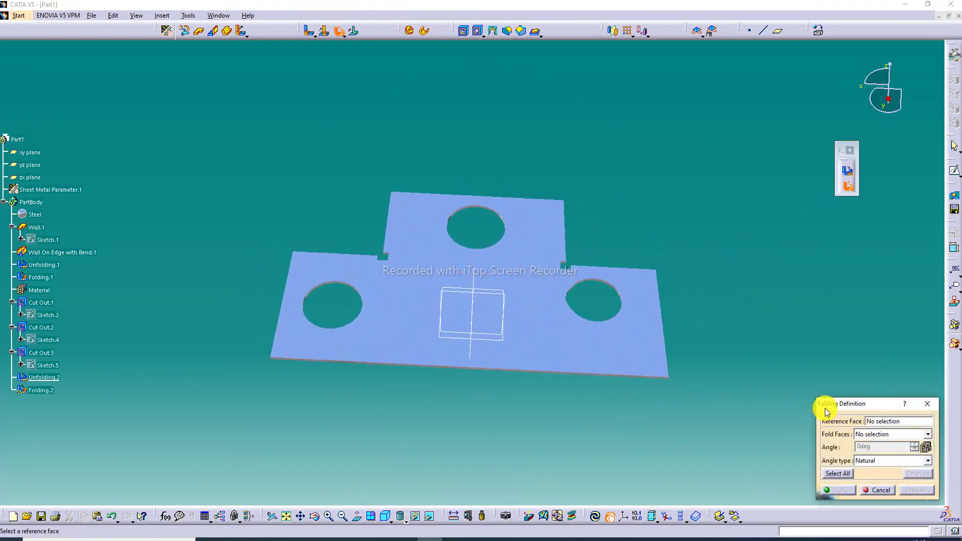
left_click(545, 325)
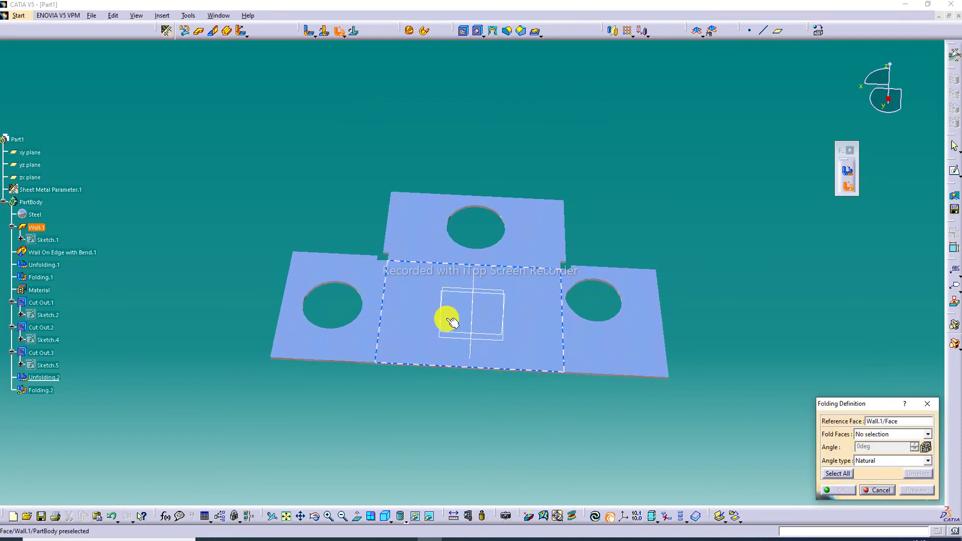
left_click(379, 289)
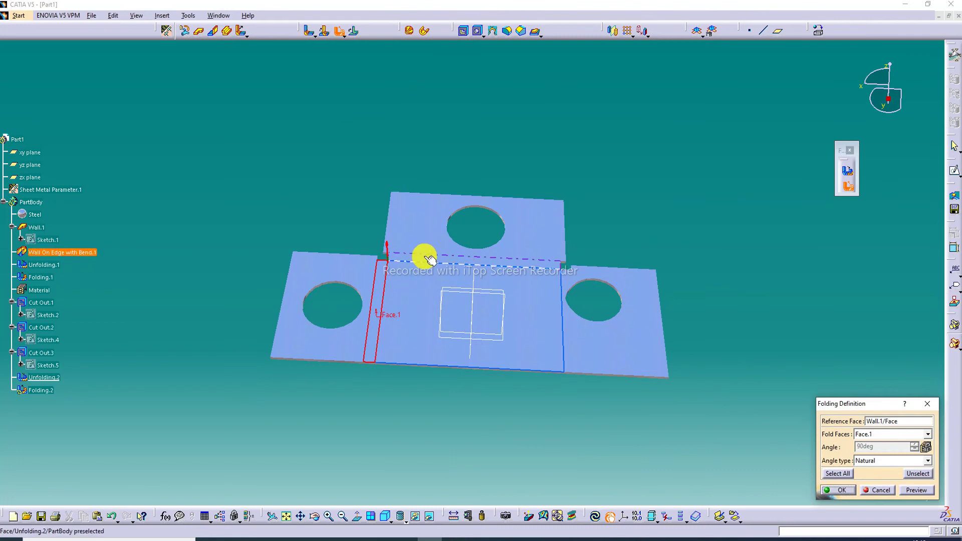
left_click(423, 254)
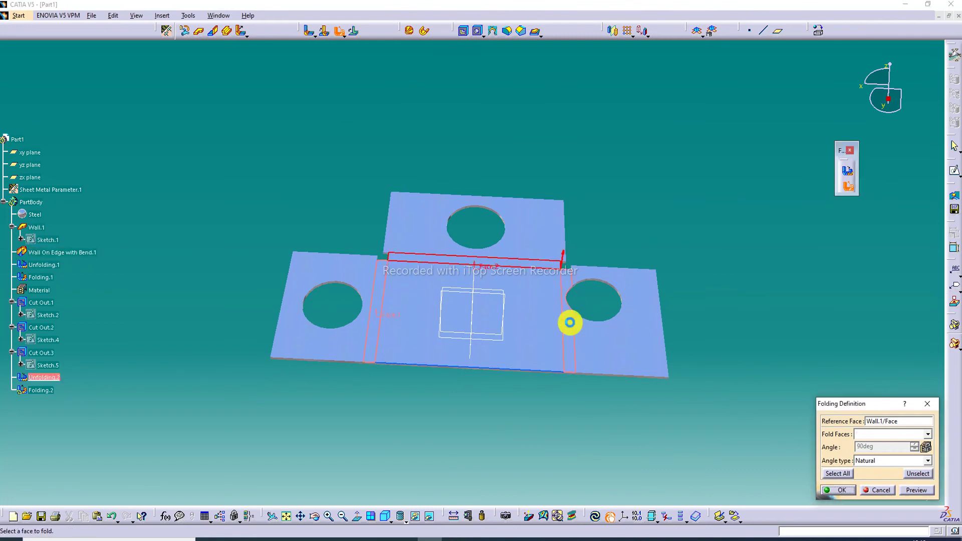
left_click(570, 323)
left_click(923, 493)
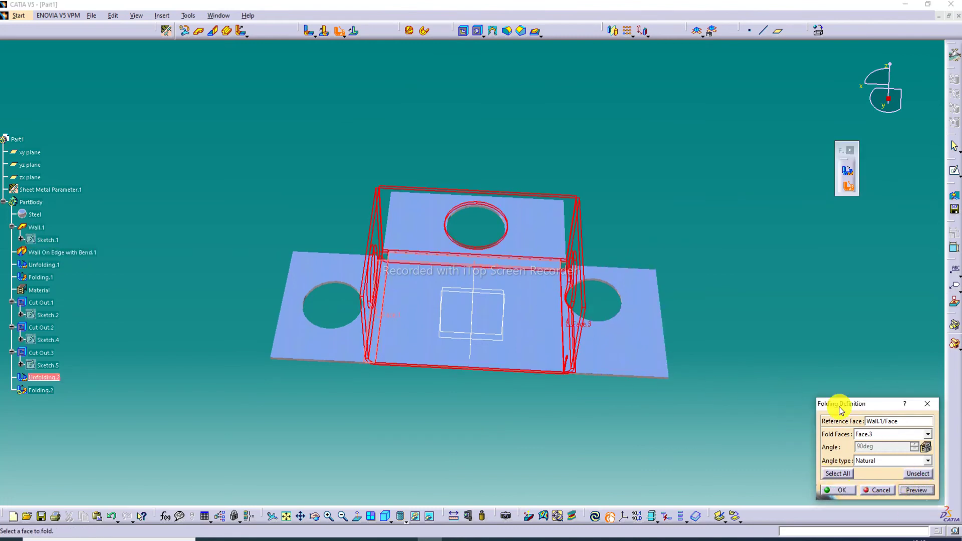
left_click(847, 490)
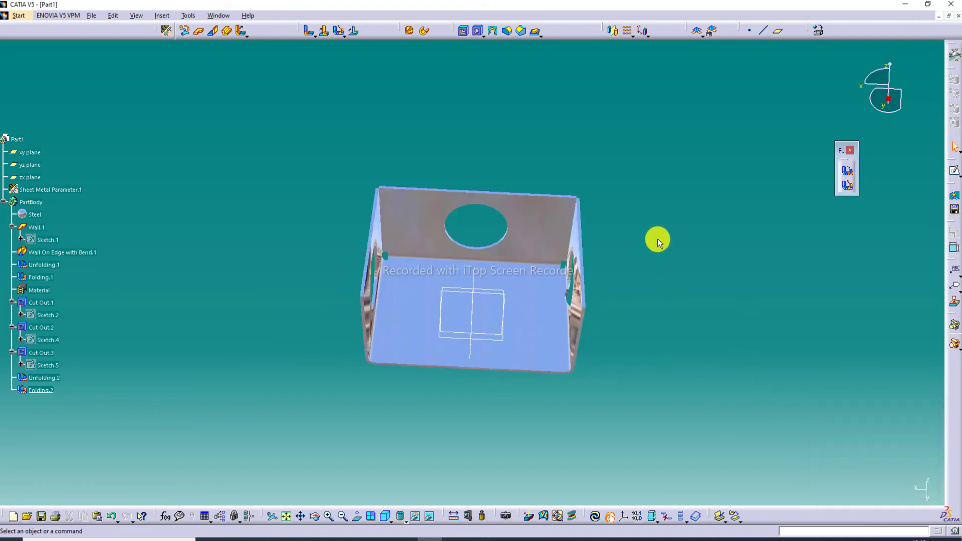
left_click(272, 516)
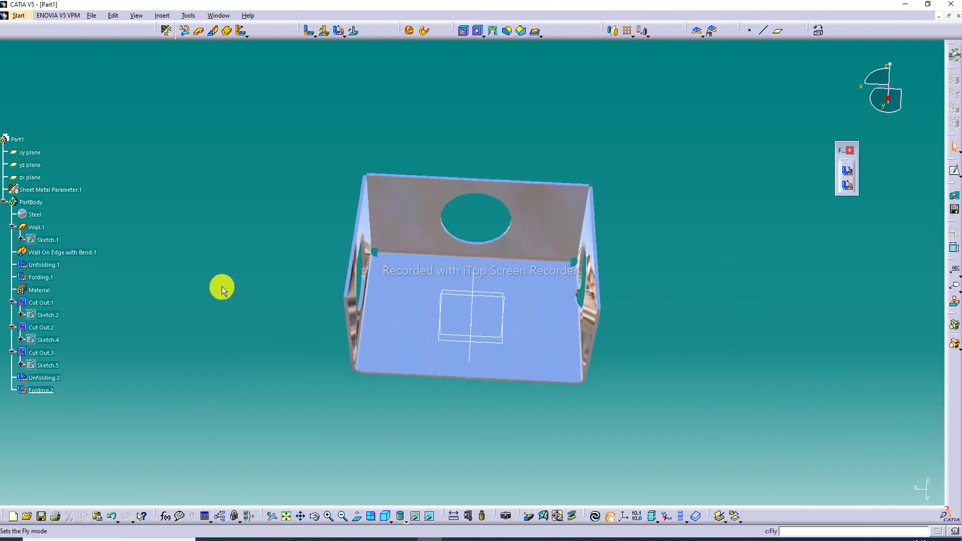
Step: Hide the zx, xy and yz planes with Hide/Show so the refolded tray with three holes stands alone
key("Escape")
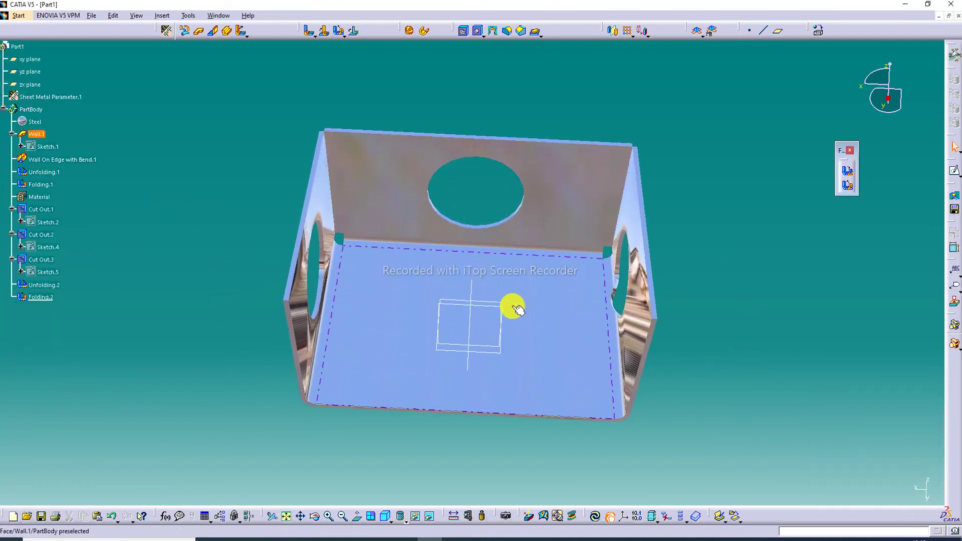
mouse_move(507, 308)
middle_mouse_down()
mouse_move(425, 220)
mouse_move(423, 187)
middle_mouse_up()
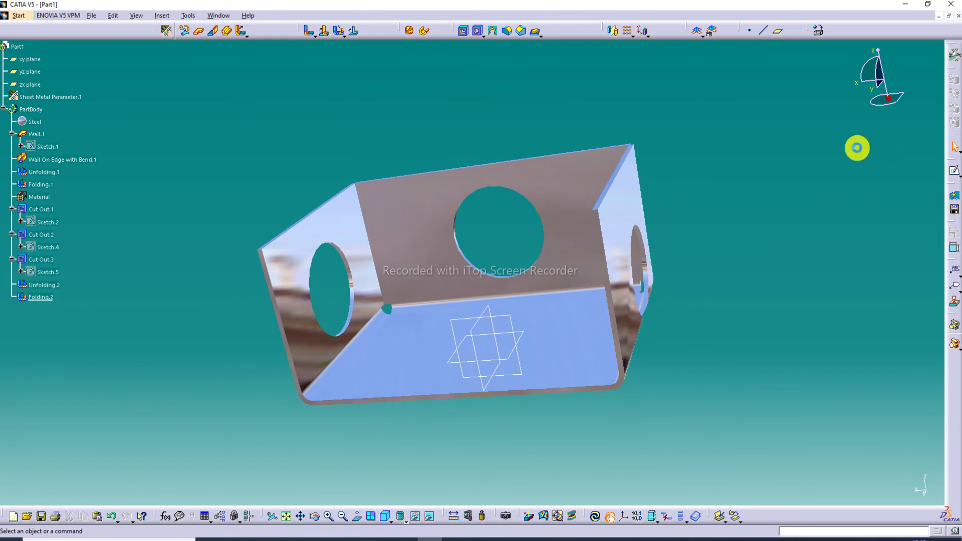
right_click(498, 316)
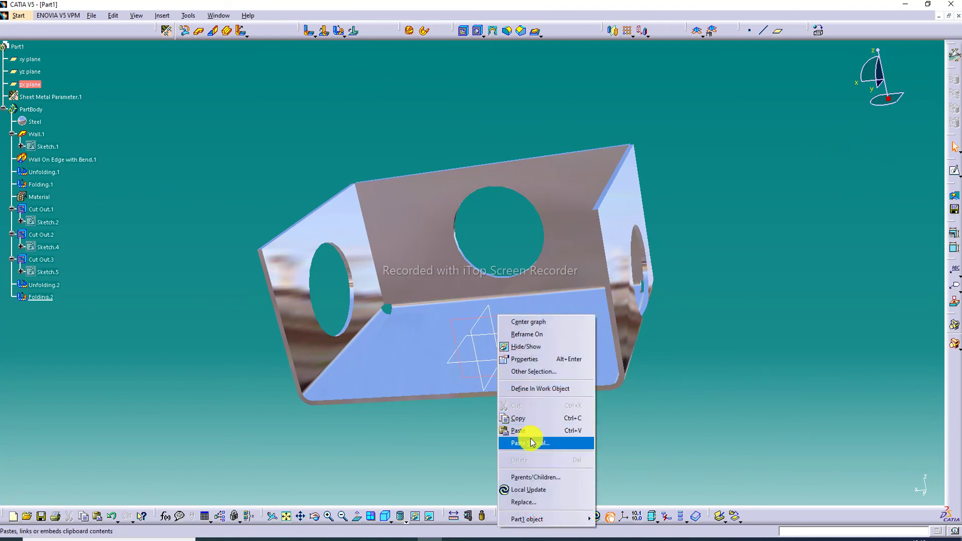
left_click(533, 345)
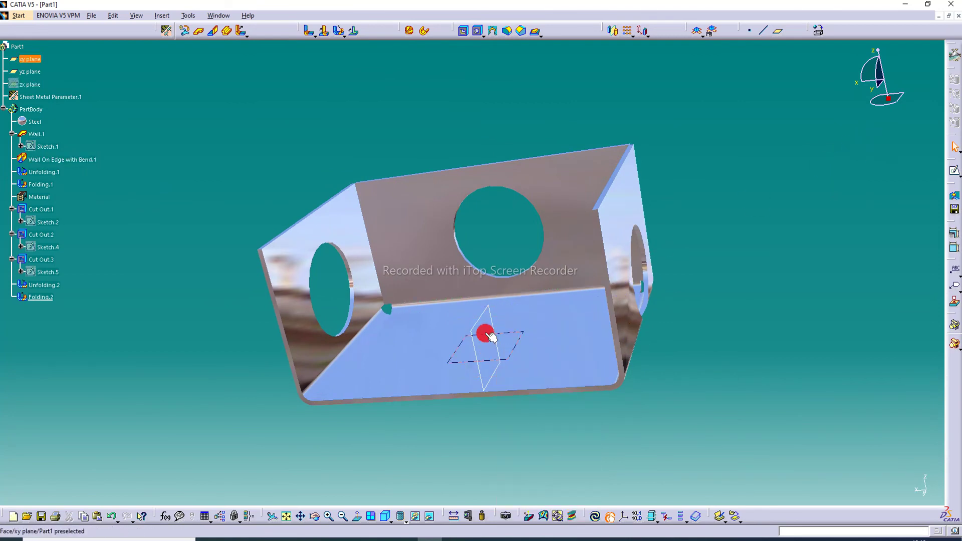
right_click(491, 337)
left_click(533, 151)
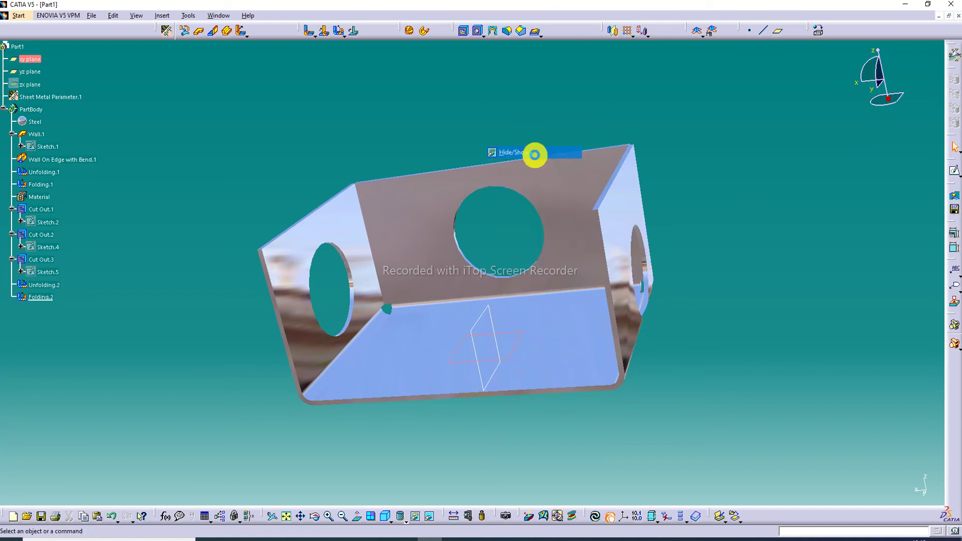
right_click(484, 314)
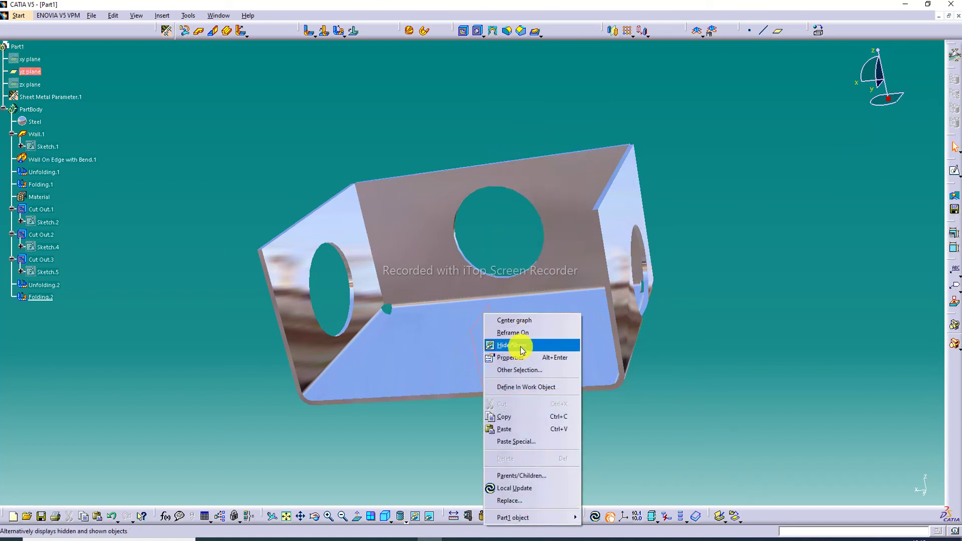
left_click(521, 350)
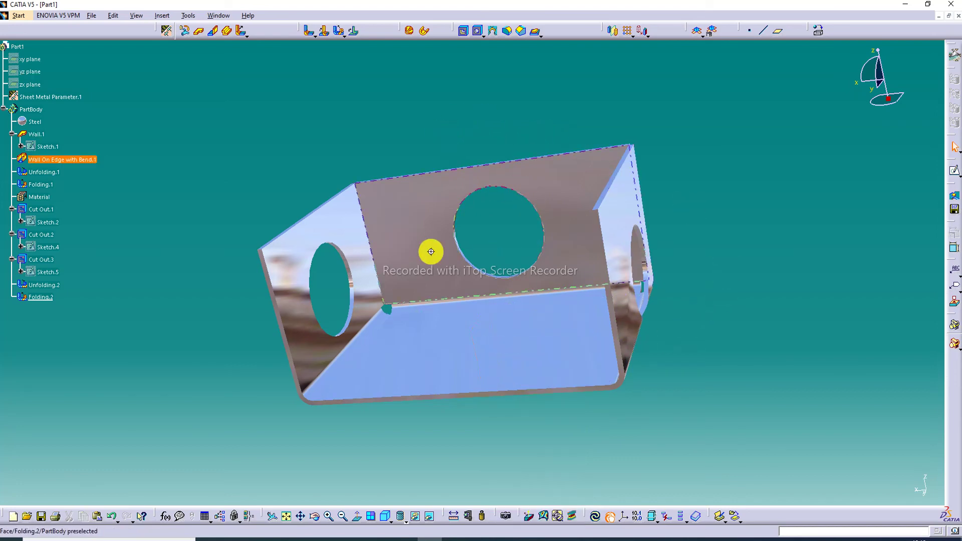
mouse_move(430, 253)
middle_mouse_down()
mouse_move(435, 277)
mouse_move(426, 275)
middle_mouse_up()
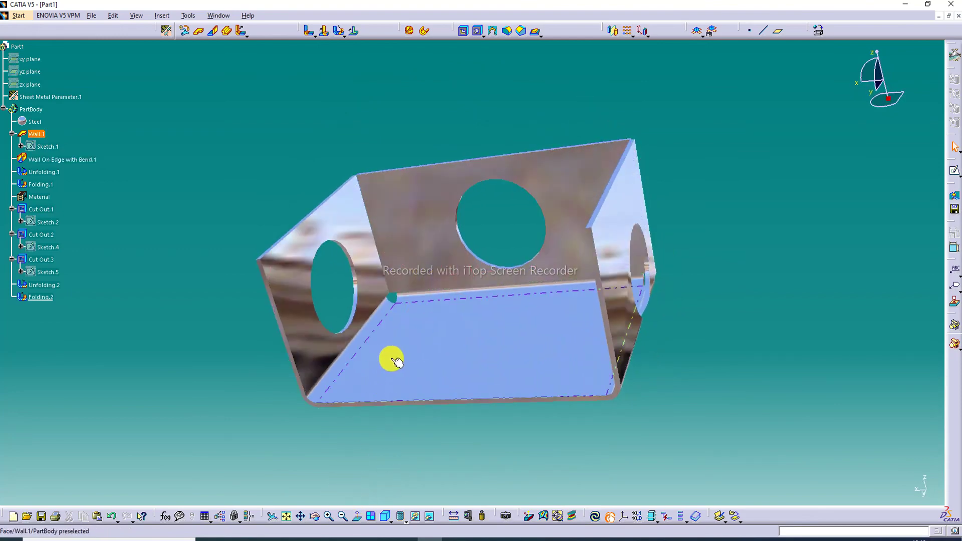
middle_click_drag(399, 419, 415, 393)
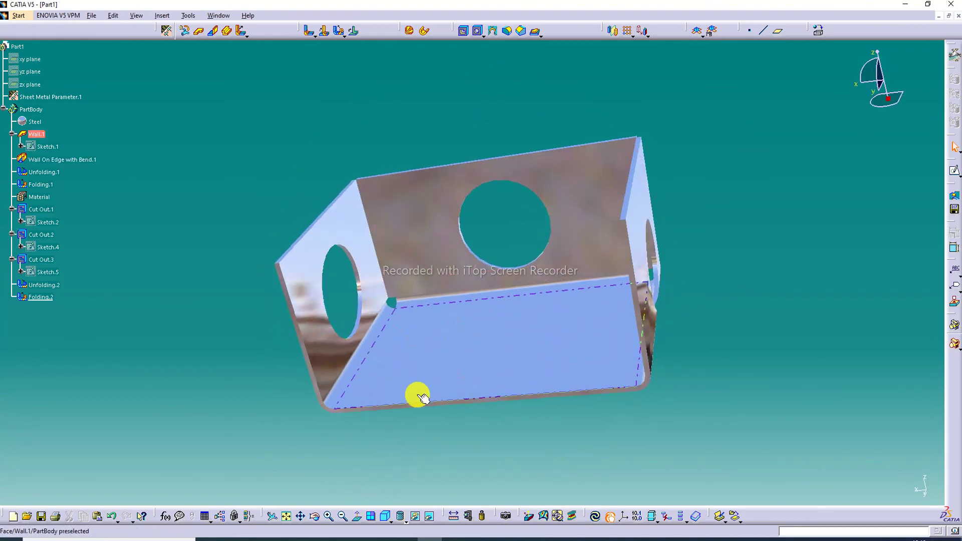
Step: Switch to isometric view, orbit and zoom to inspect the tray, then fit it all in view
left_click(371, 517)
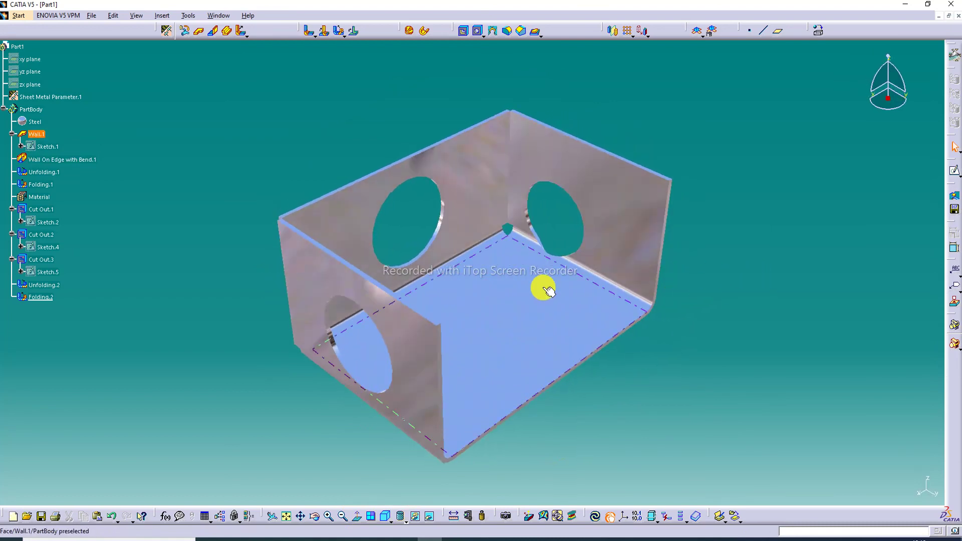
middle_click_drag(543, 287, 533, 257)
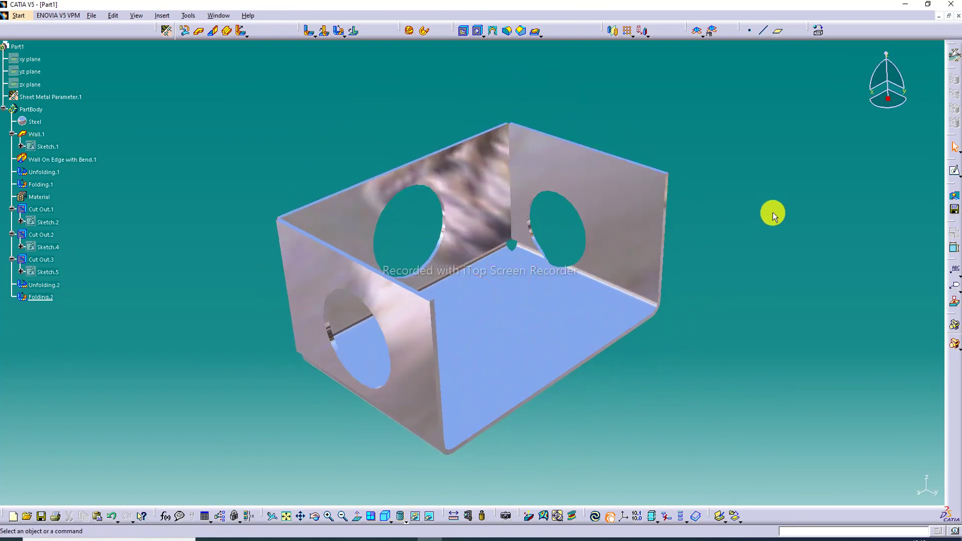
left_click(329, 516)
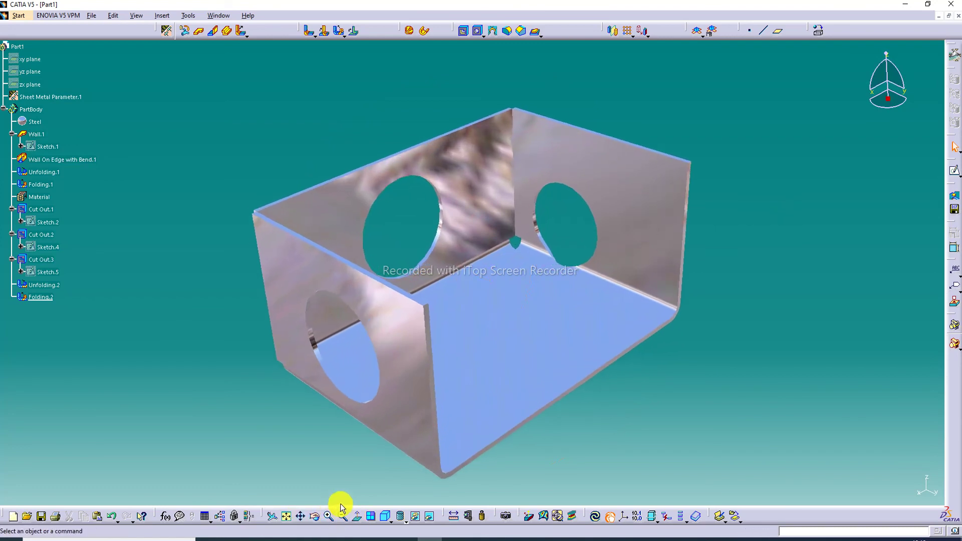
mouse_move(485, 378)
middle_mouse_down()
mouse_move(483, 338)
mouse_move(477, 355)
middle_mouse_up()
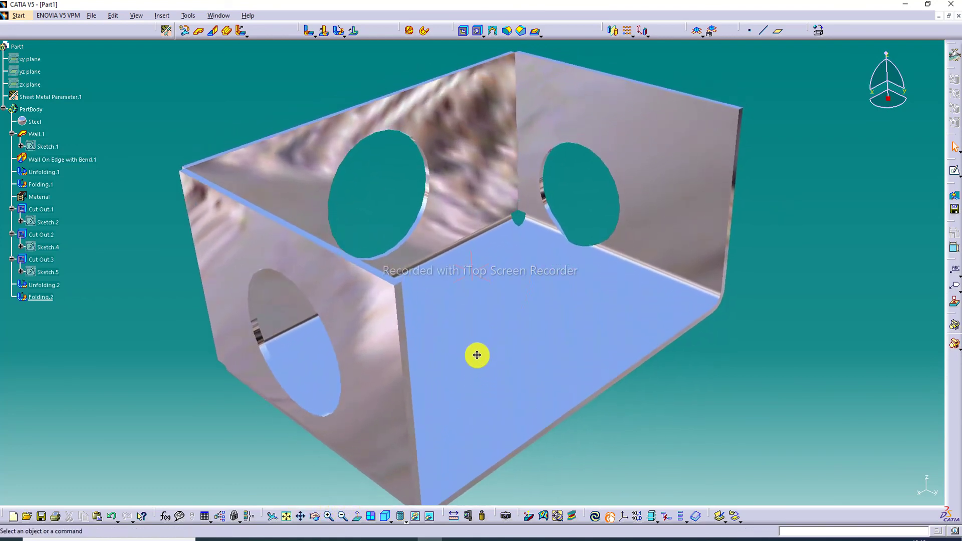
left_click(286, 516)
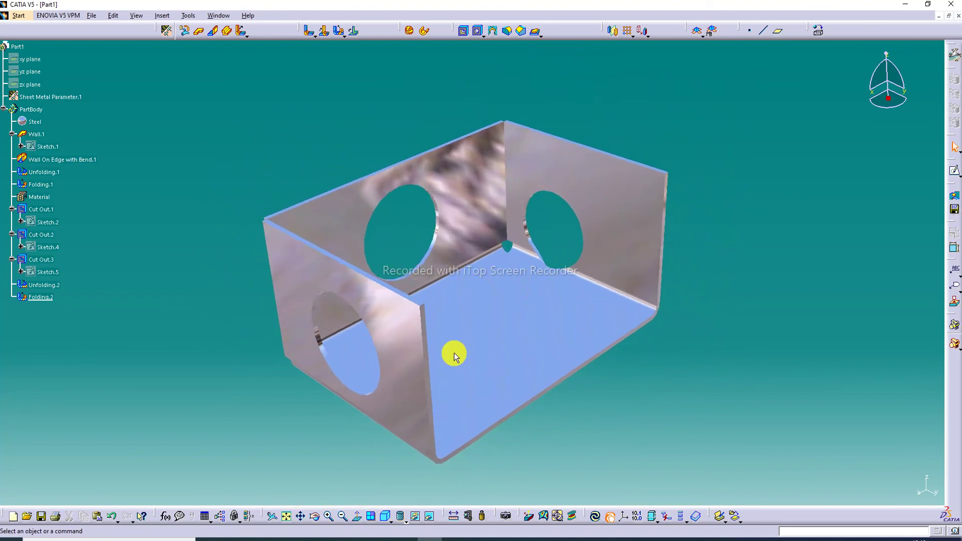
middle_click_drag(454, 354, 447, 365)
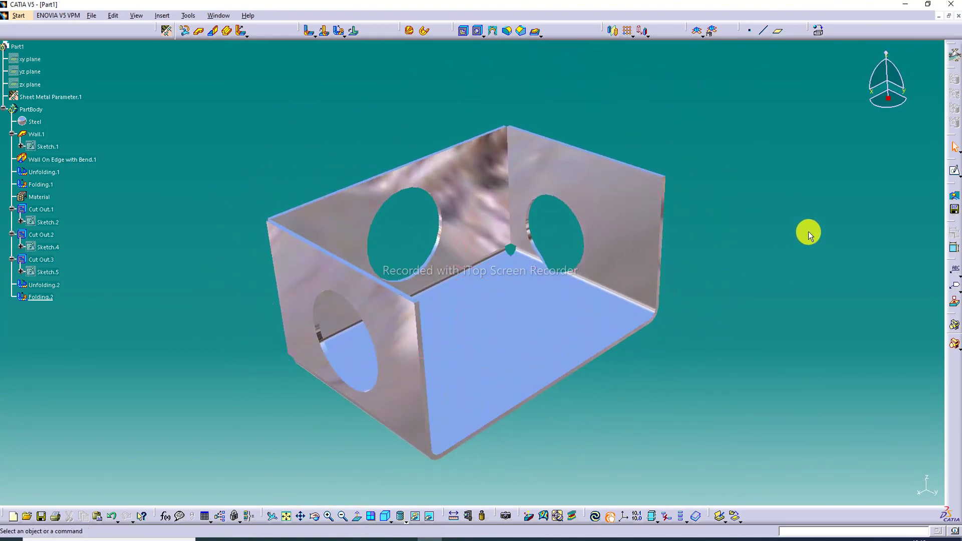